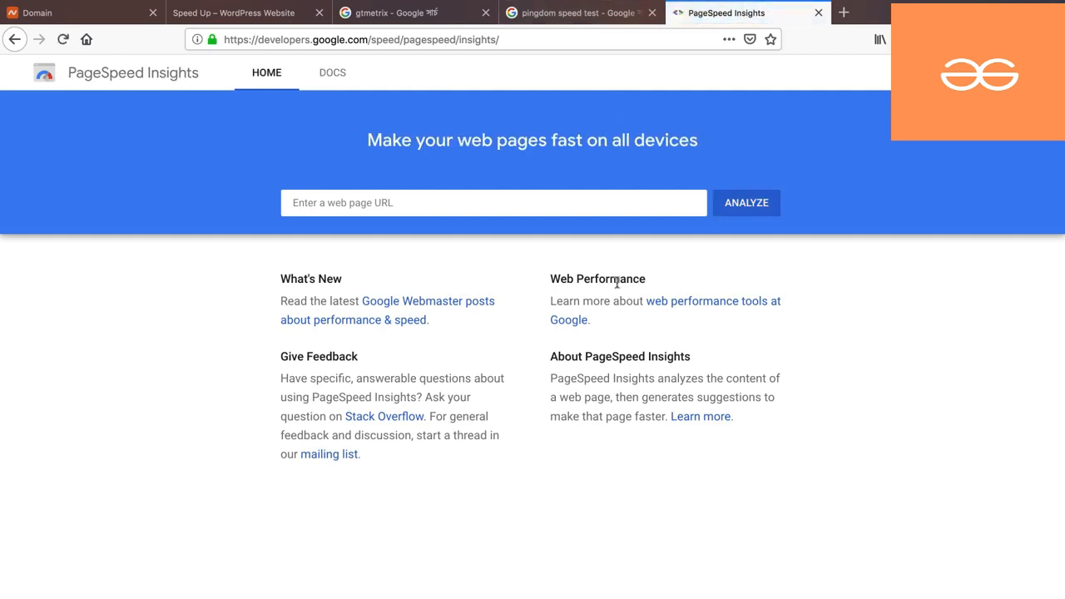
{"action": "left_click", "coordinate": [572, 18]}
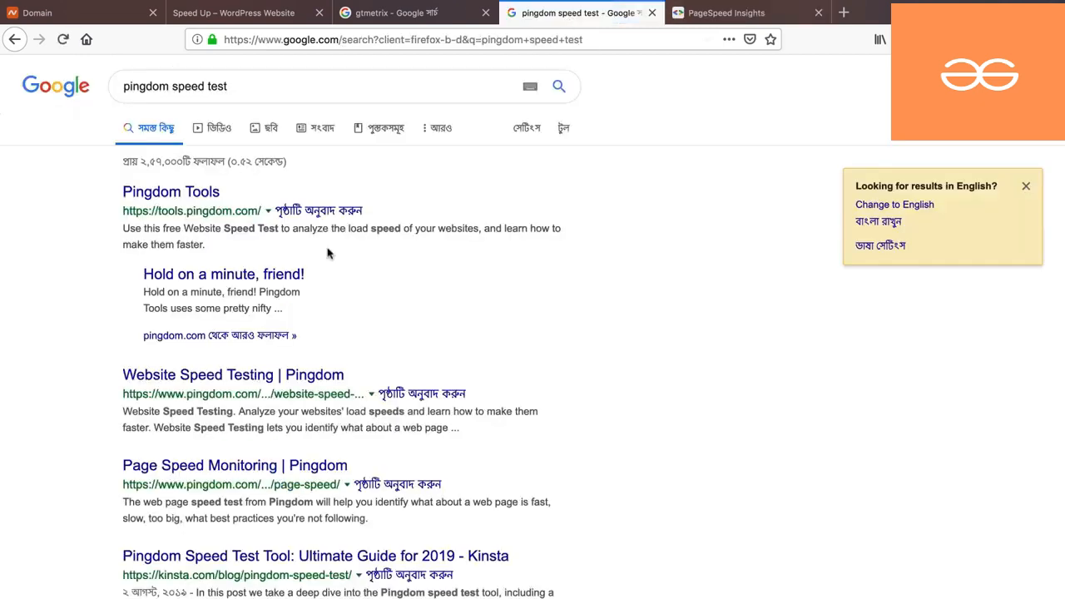
{"action": "left_click", "coordinate": [183, 194]}
{"action": "left_click", "coordinate": [418, 22]}
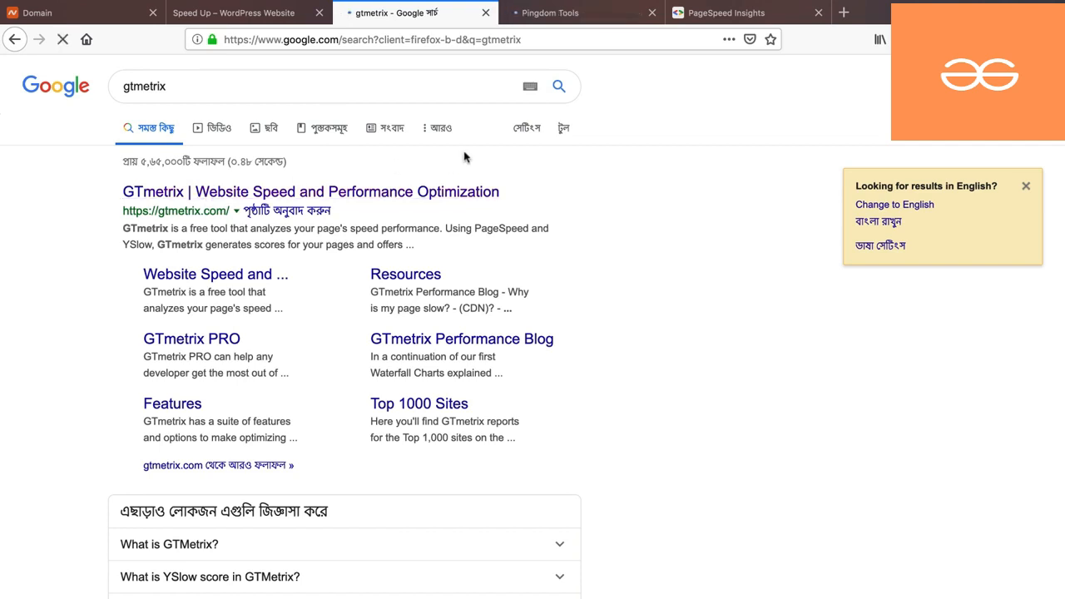
{"action": "left_click", "coordinate": [263, 14]}
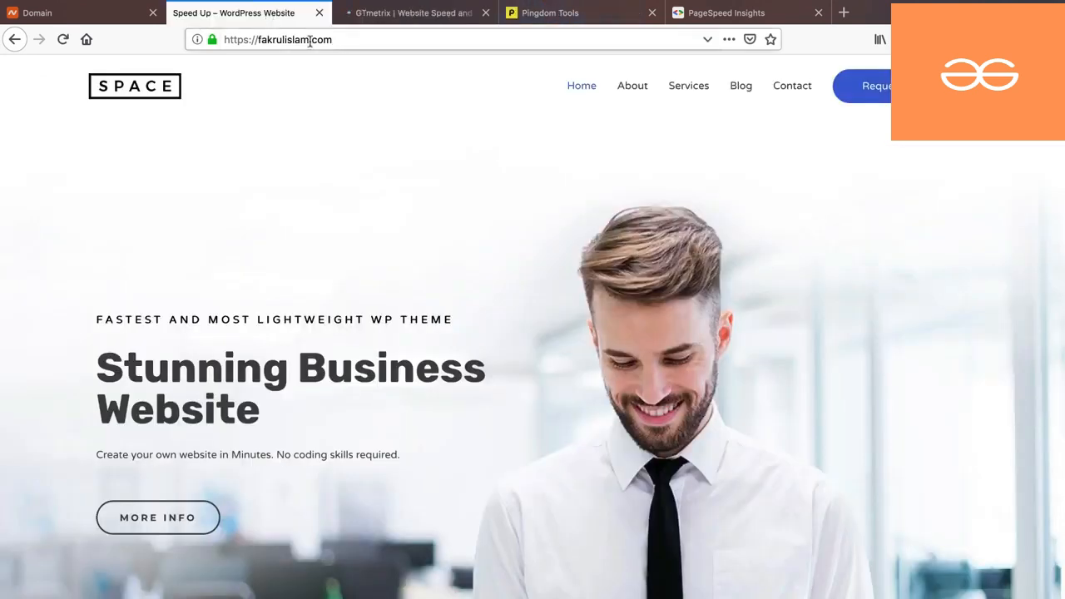
{"action": "left_click", "coordinate": [383, 21]}
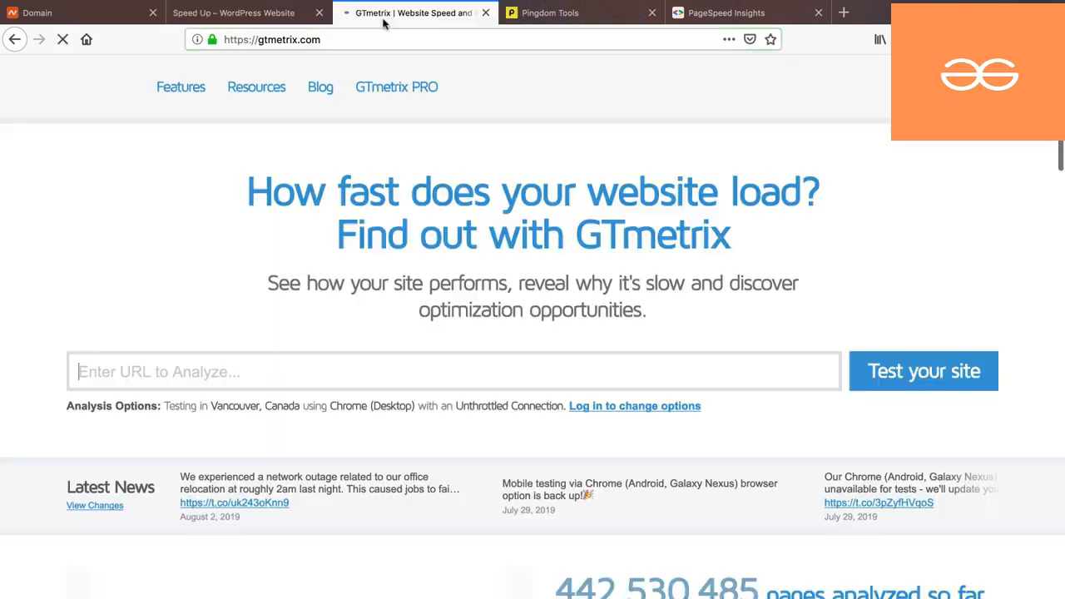
{"action": "left_click", "coordinate": [321, 371]}
{"action": "type", "text": "https://fakrulislam.com/"}
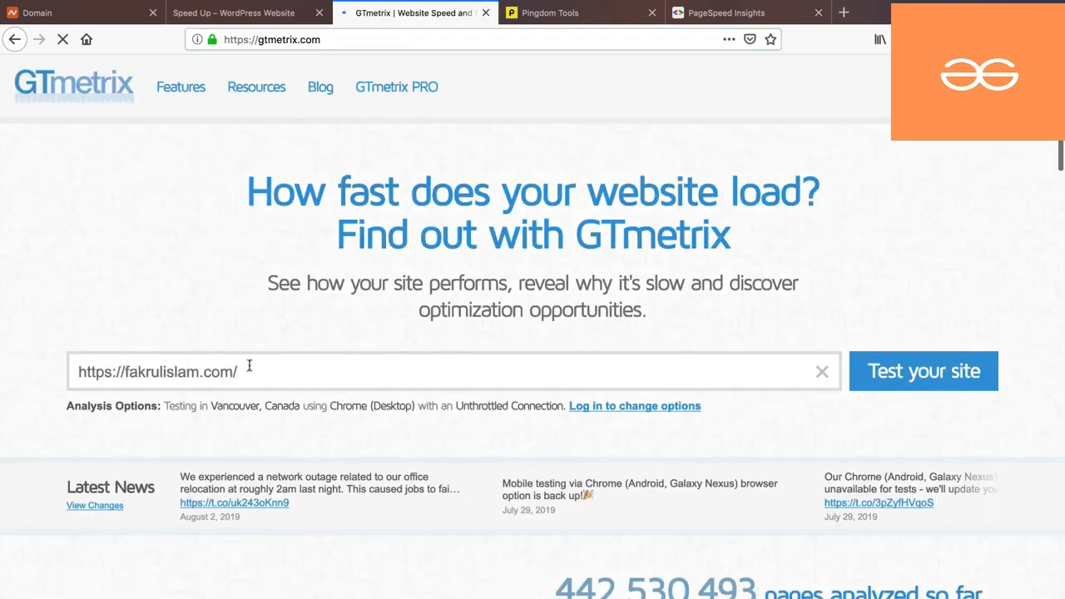
{"action": "left_click", "coordinate": [923, 376]}
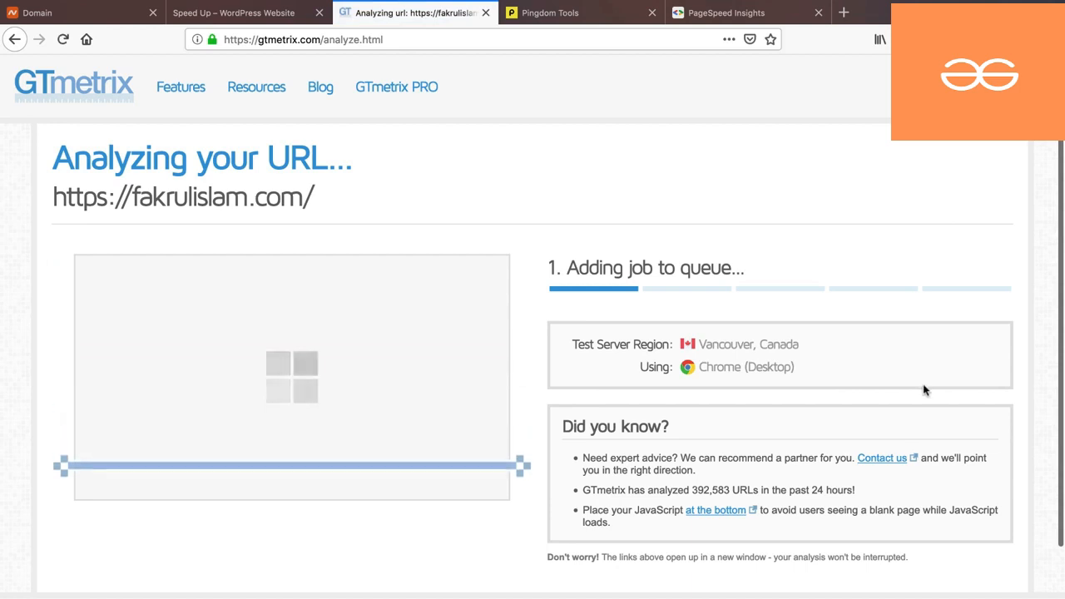
{"action": "left_click", "coordinate": [539, 15]}
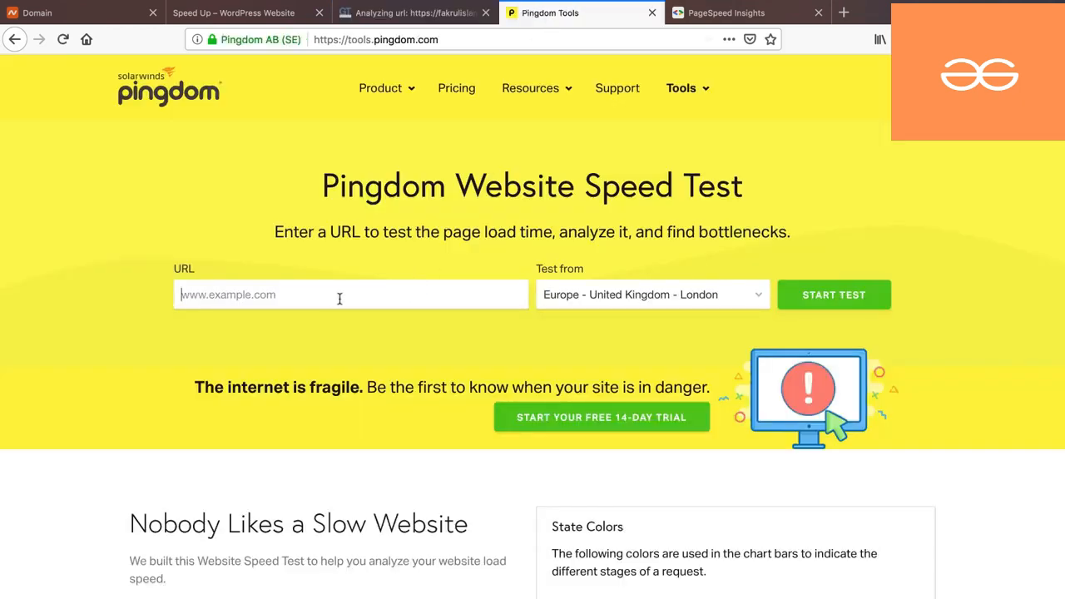
{"action": "type", "text": "https://fakrulislam.com/"}
{"action": "left_click", "coordinate": [641, 295]}
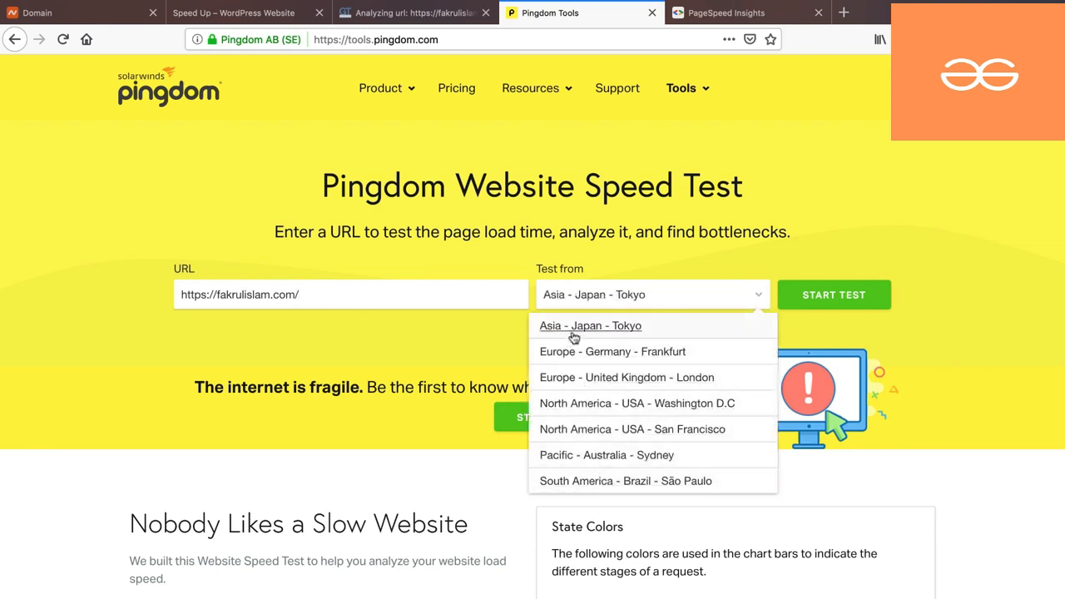
{"action": "left_click", "coordinate": [577, 334]}
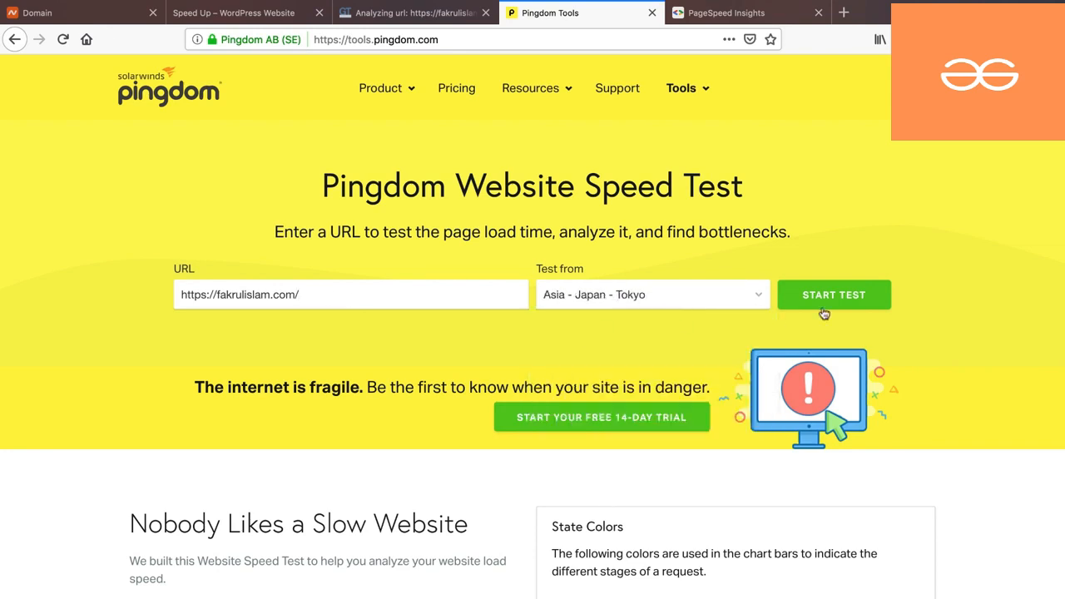
{"action": "left_click", "coordinate": [821, 301]}
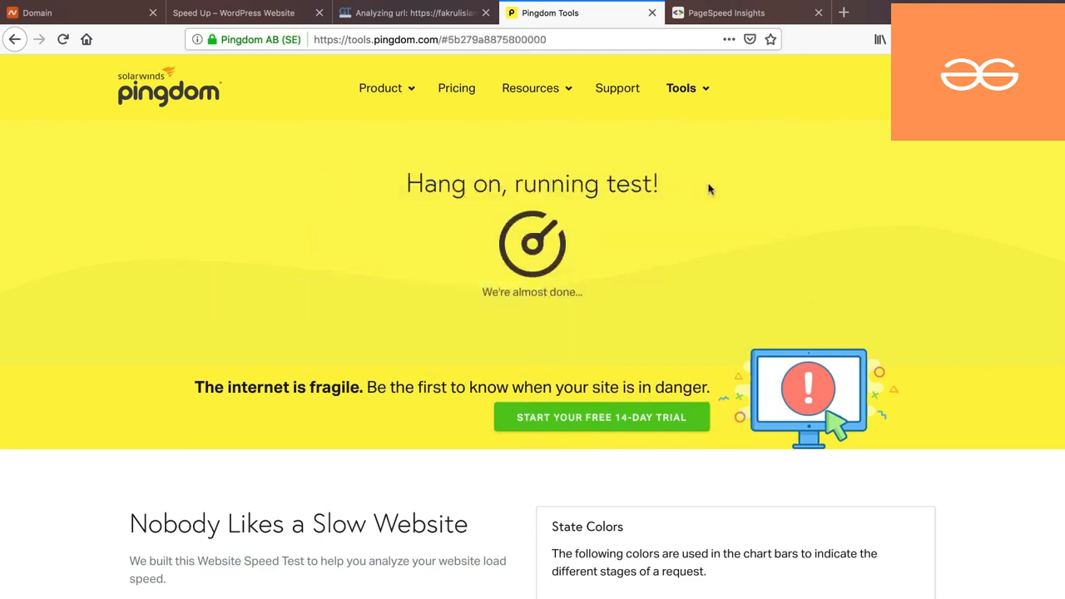
{"action": "left_click", "coordinate": [716, 13]}
{"action": "left_click", "coordinate": [392, 202]}
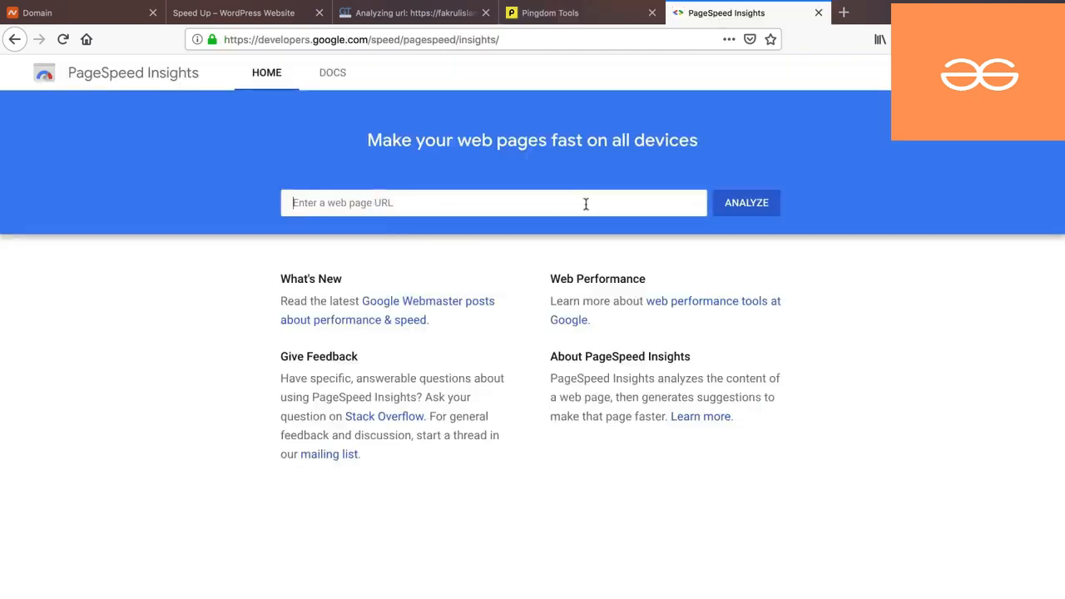
{"action": "type", "text": "https://fakrulislam.com/"}
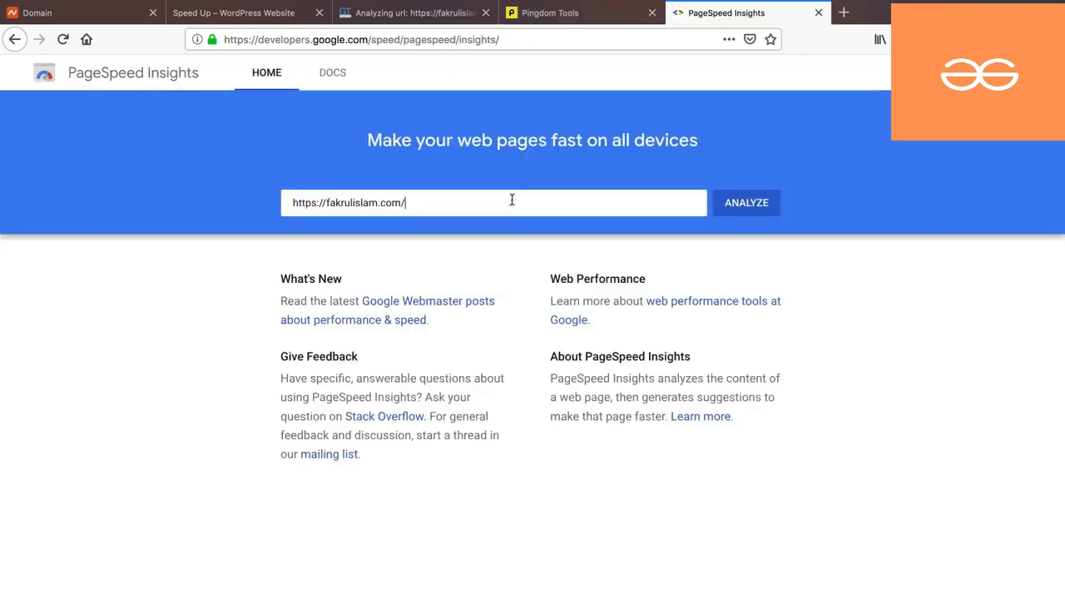
{"action": "left_click", "coordinate": [749, 206]}
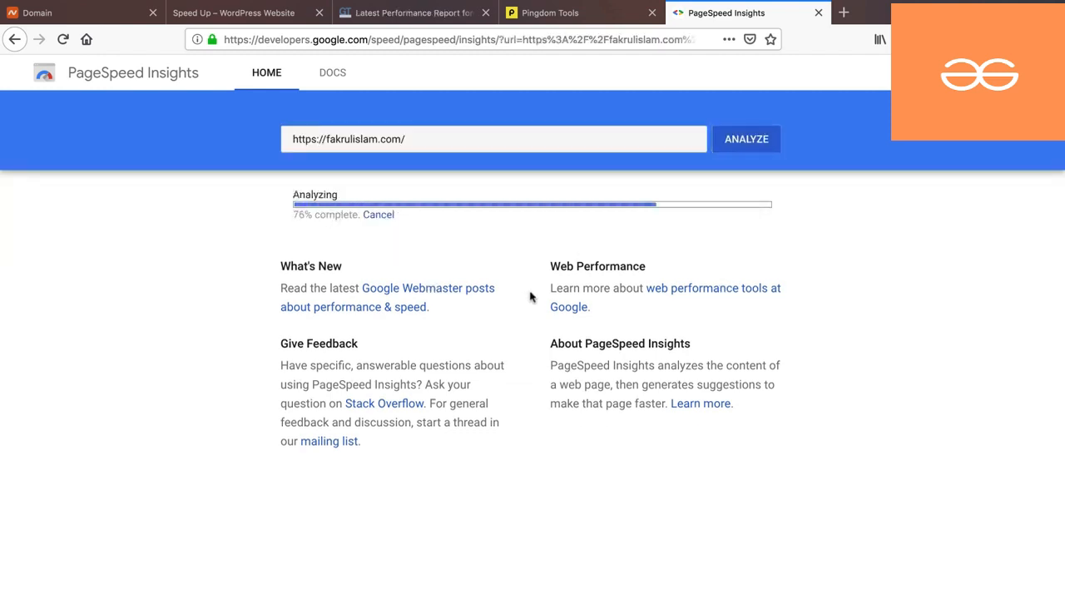
- Review the GTmetrix report: PageSpeed E (55%), YSlow D (61%), 2.1s, 1.32MB, 54 requests
{"action": "left_click", "coordinate": [408, 13]}
{"action": "scroll", "coordinate": [439, 308], "scroll_direction": "down", "scroll_amount": 2}
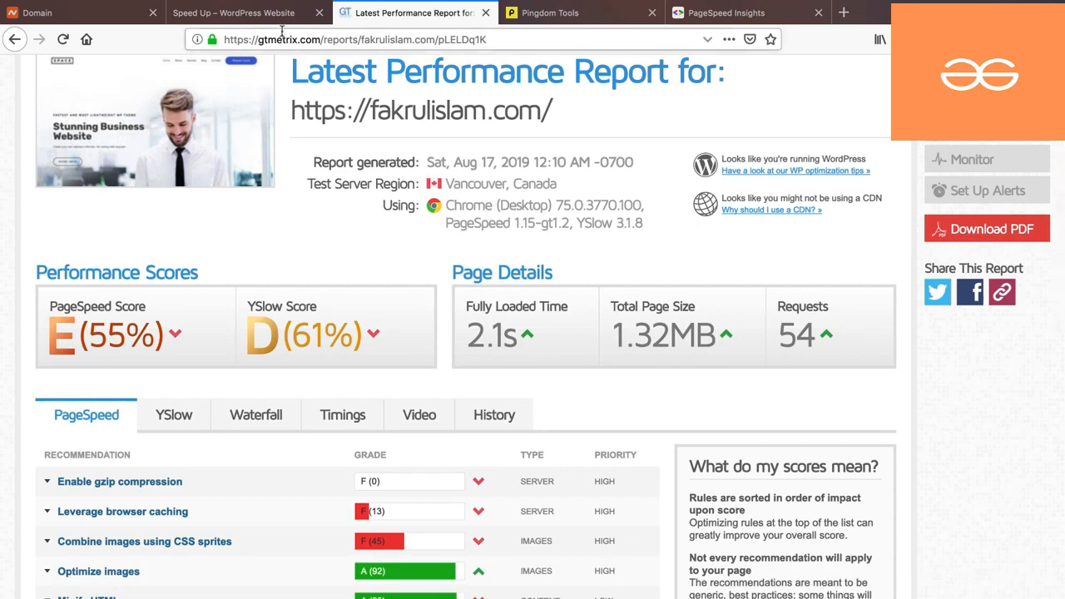
{"action": "scroll", "coordinate": [634, 329], "scroll_direction": "down", "scroll_amount": 1}
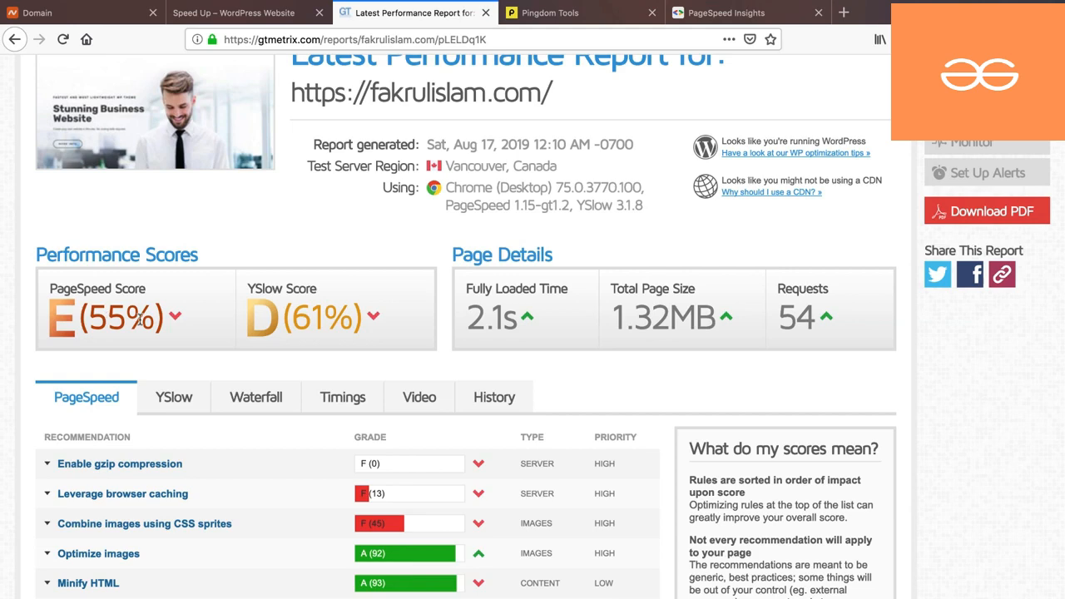
- Review the Pingdom results: grade C 72 with a 2.84 s load time
{"action": "key", "text": "ctrl+Tab"}
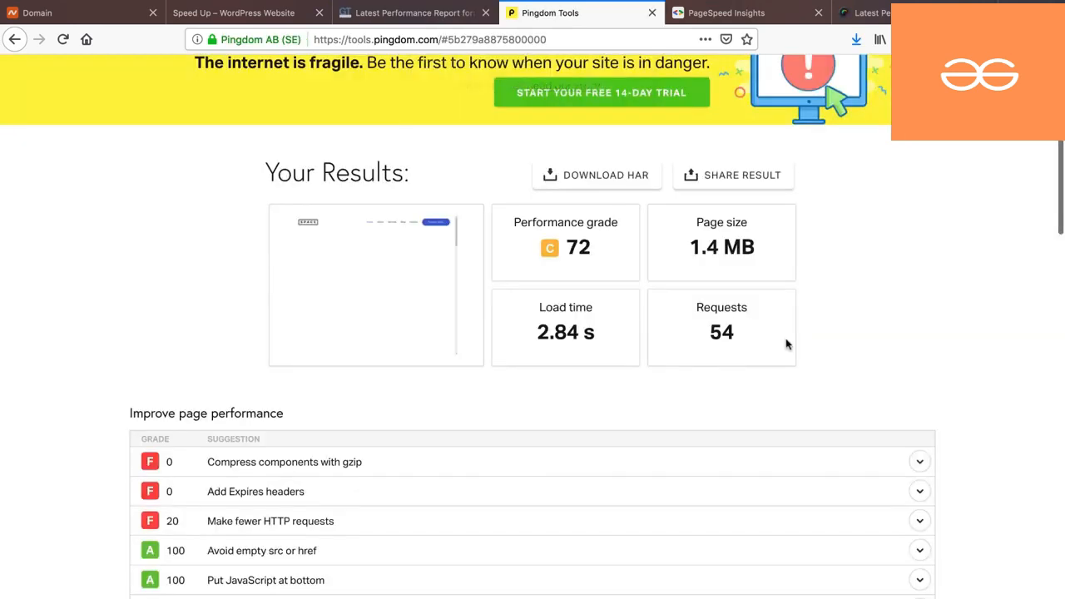
{"action": "scroll", "coordinate": [818, 349], "scroll_direction": "down", "scroll_amount": 1}
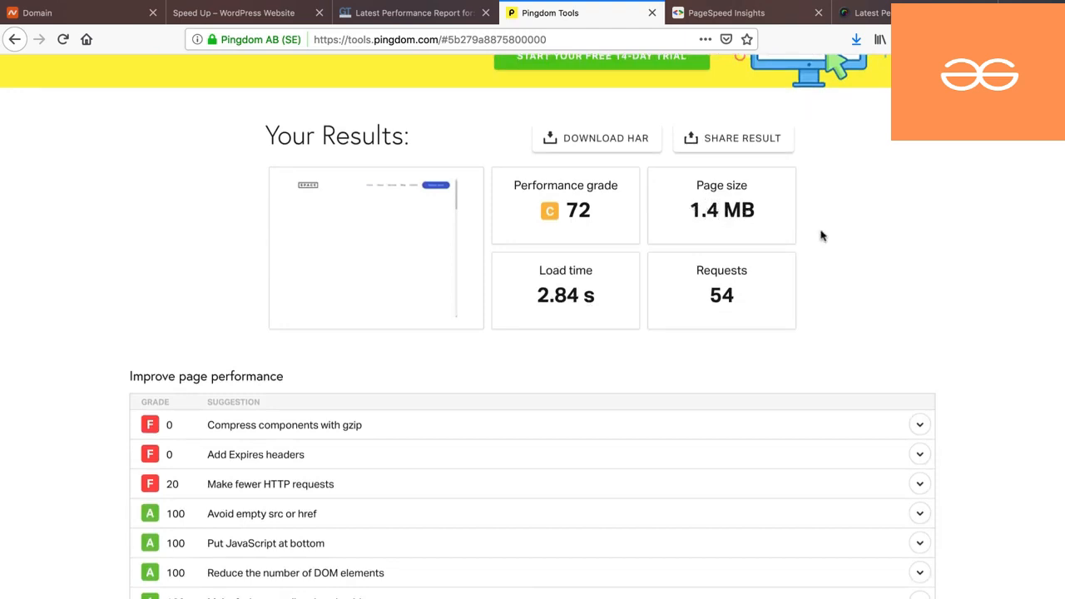
{"action": "scroll", "coordinate": [894, 244], "scroll_direction": "up", "scroll_amount": 3}
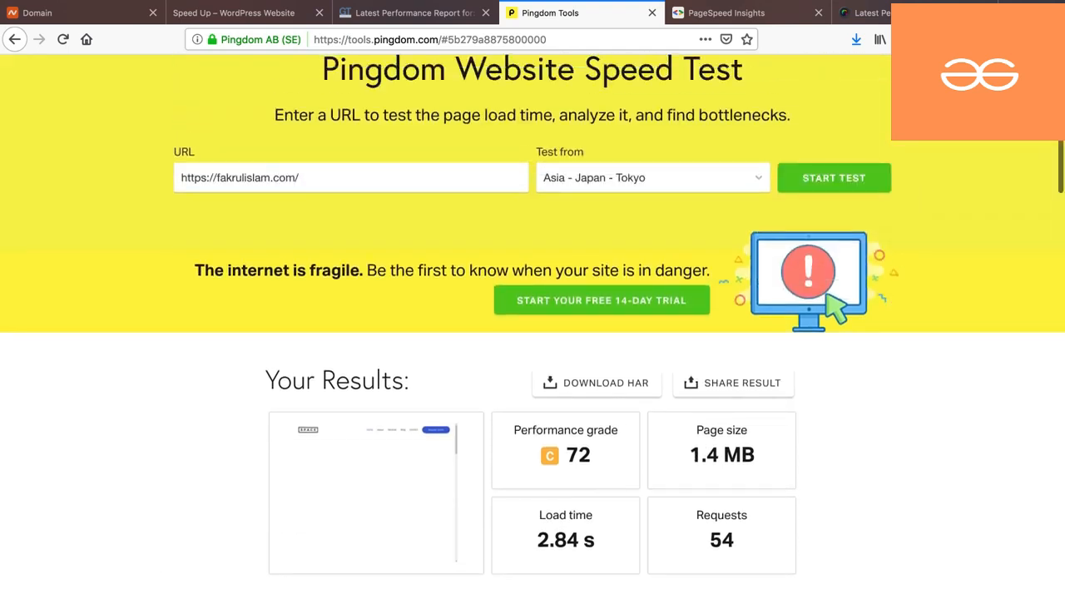
- Check the PageSpeed Insights mobile score of 23, then switch to the desktop score of 65
{"action": "left_click", "coordinate": [739, 15]}
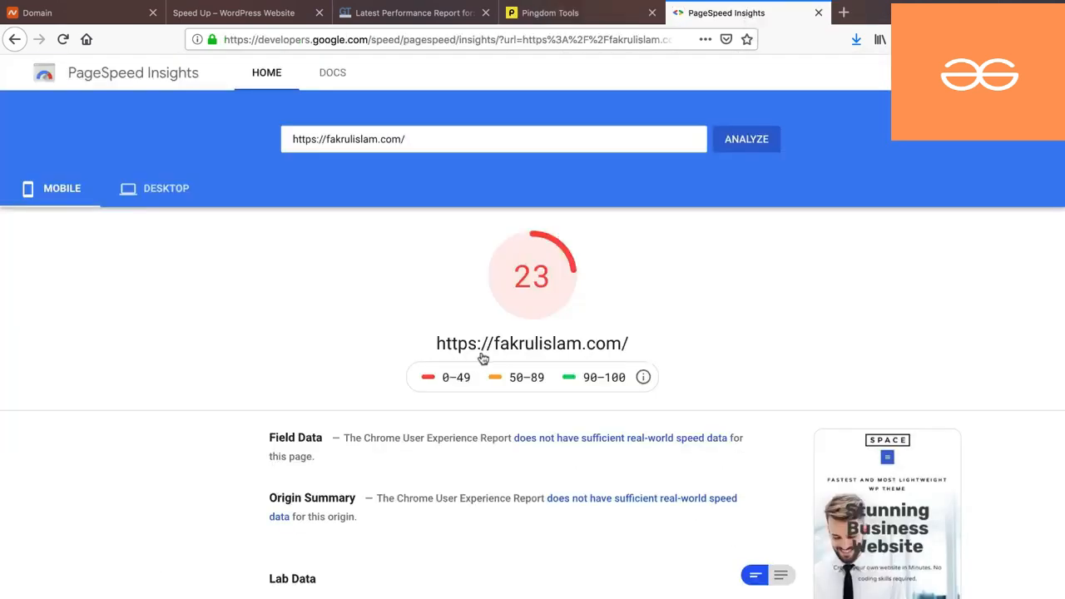
{"action": "scroll", "coordinate": [482, 357], "scroll_direction": "down", "scroll_amount": 2}
{"action": "scroll", "coordinate": [481, 357], "scroll_direction": "up", "scroll_amount": 2}
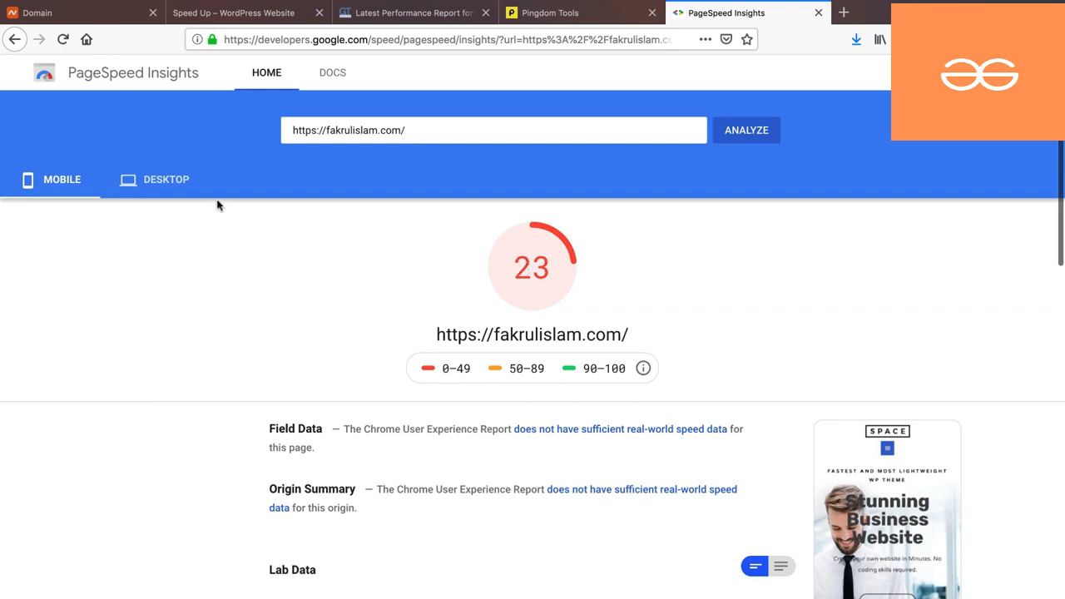
{"action": "left_click", "coordinate": [166, 182]}
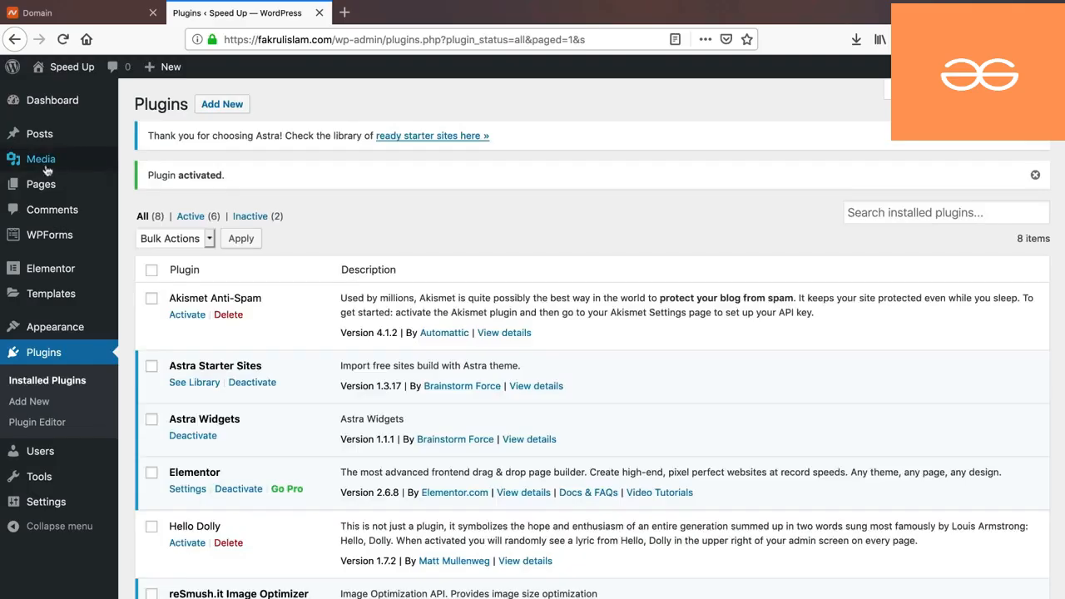
- Set reSmush.it image quality to 90 and bulk-optimize all existing pictures
{"action": "mouse_move", "coordinate": [74, 165]}
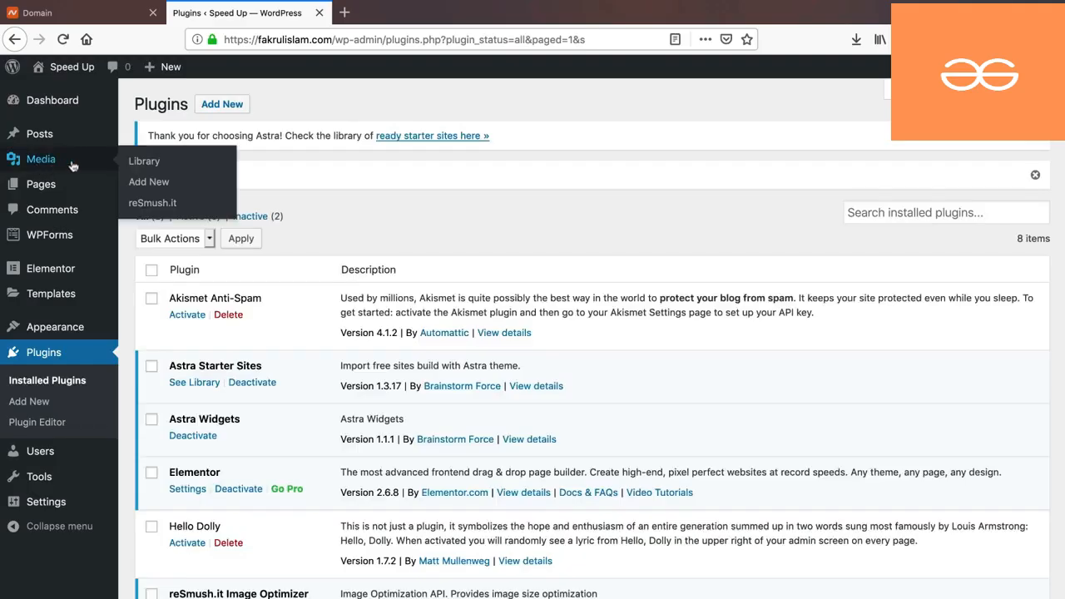
{"action": "left_click", "coordinate": [152, 205]}
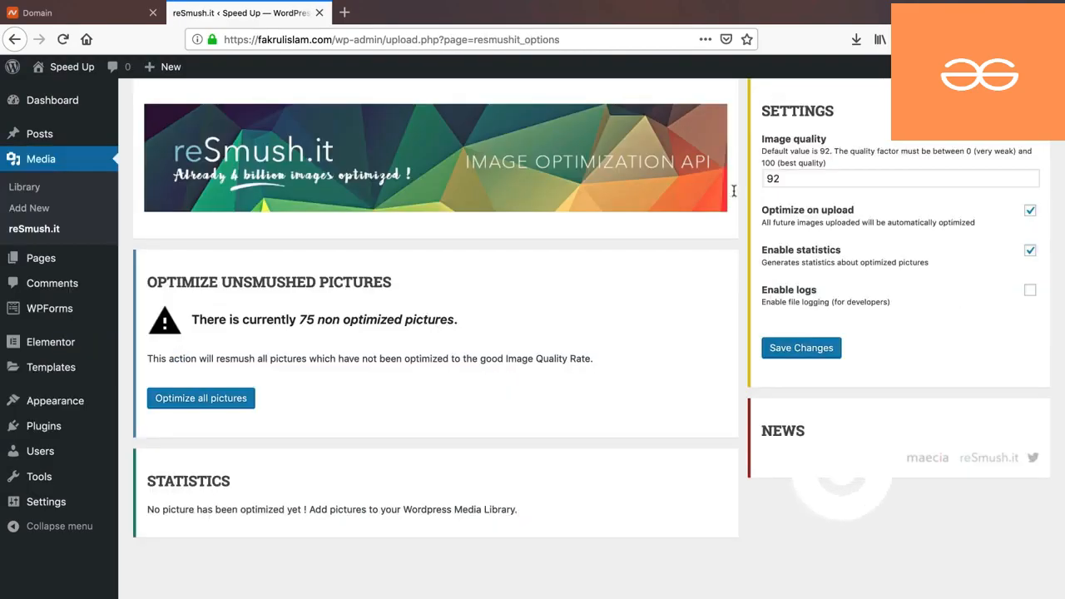
{"action": "left_click", "coordinate": [784, 178]}
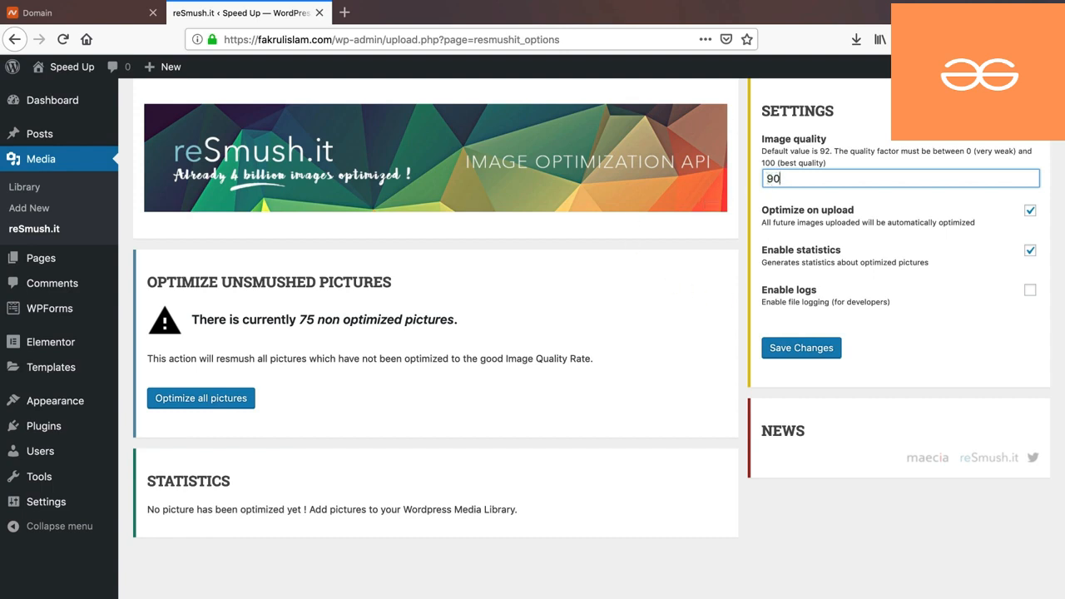
{"action": "left_click", "coordinate": [1030, 249]}
{"action": "left_click", "coordinate": [1029, 250]}
{"action": "left_click", "coordinate": [774, 180]}
{"action": "left_click", "coordinate": [199, 403]}
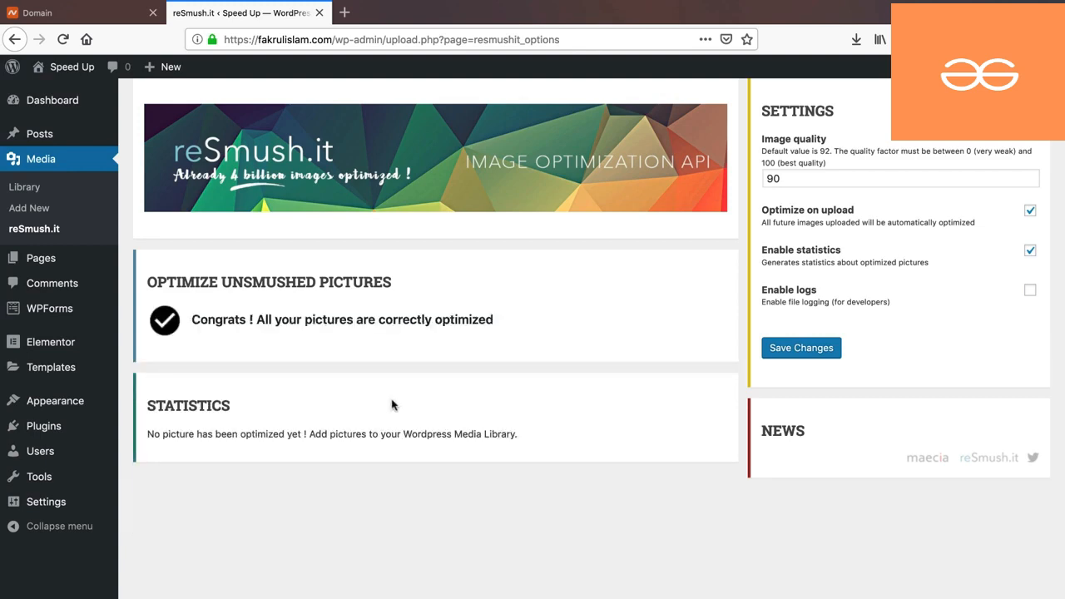
- Search Google for cloudflare, open cloudflare.com and go to its Sign Up page
{"action": "left_click", "coordinate": [344, 12]}
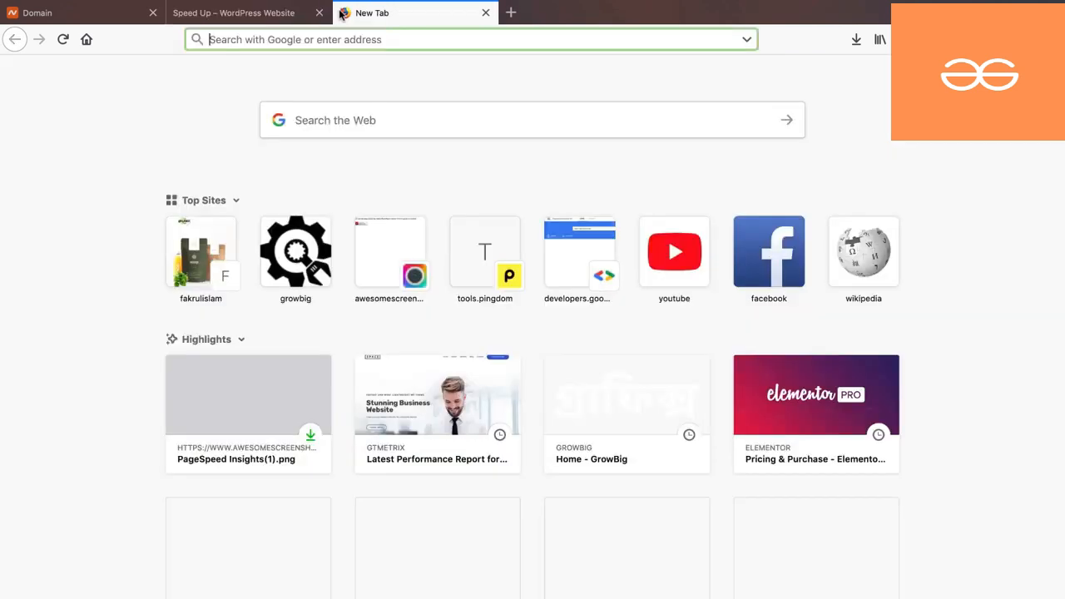
{"action": "type", "text": "cloudflare"}
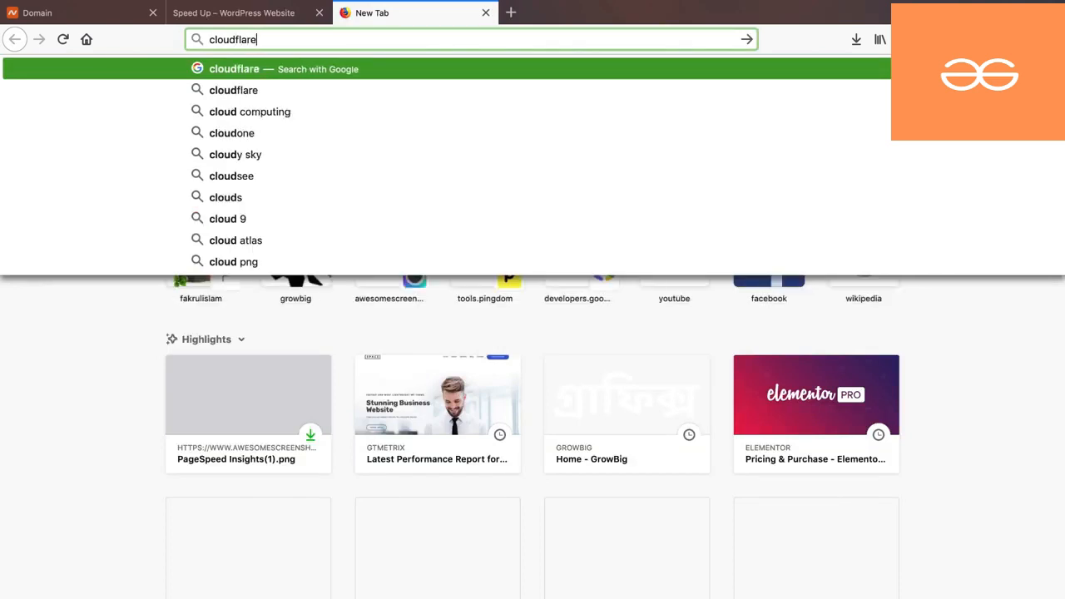
{"action": "key", "text": "Return"}
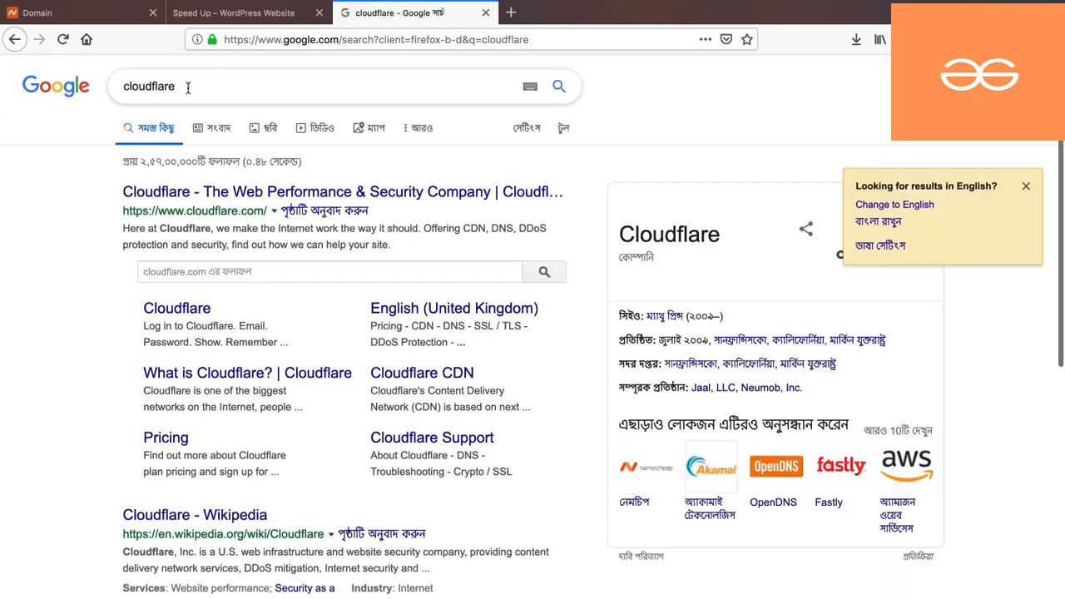
{"action": "left_click", "coordinate": [346, 193]}
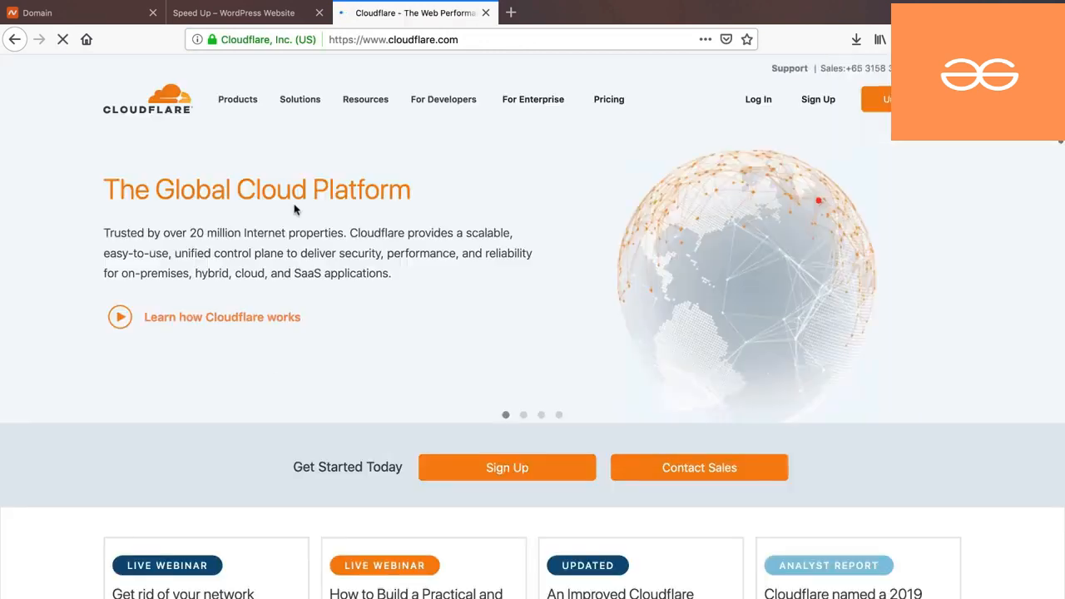
{"action": "left_click", "coordinate": [816, 100]}
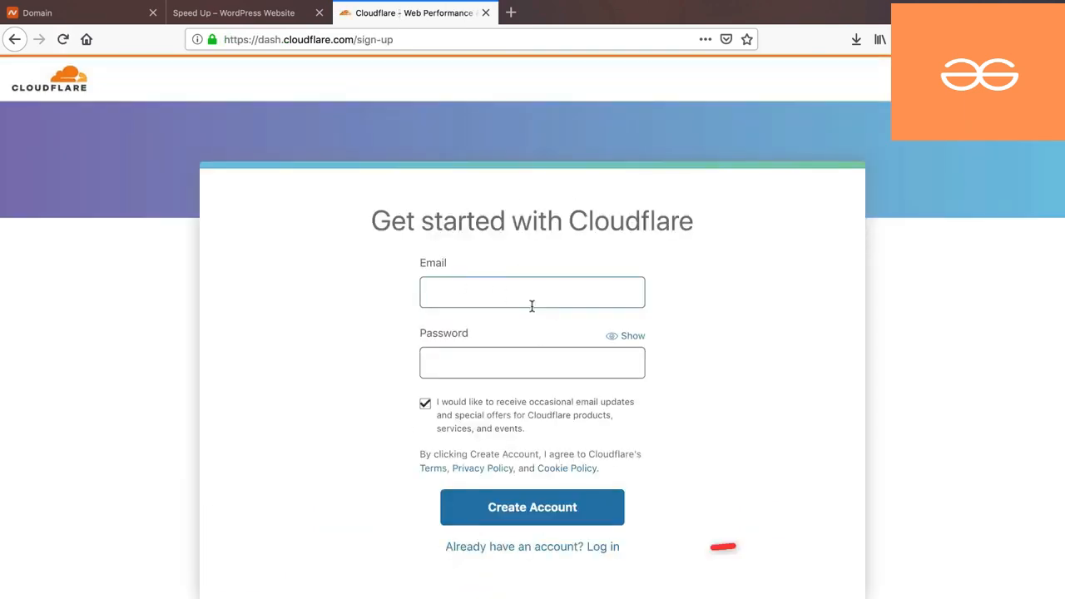
- Log in to the existing Cloudflare account with its password instead of signing up
{"action": "left_click", "coordinate": [599, 550]}
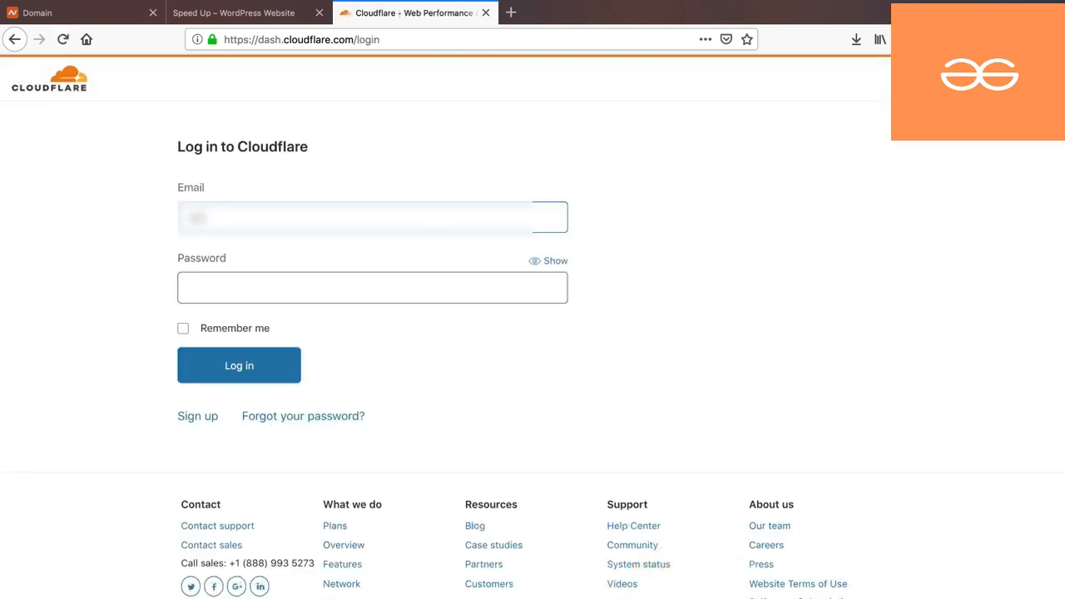
{"action": "type", "text": "•••••••••••••"}
{"action": "key", "text": "Return"}
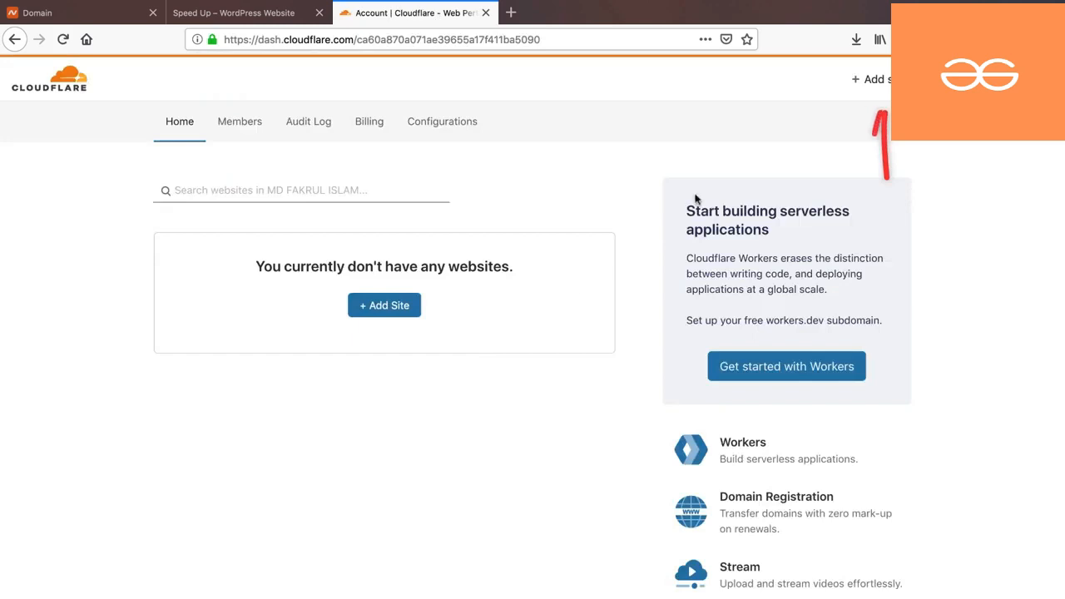
{"action": "left_click", "coordinate": [874, 81]}
{"action": "left_click", "coordinate": [292, 274]}
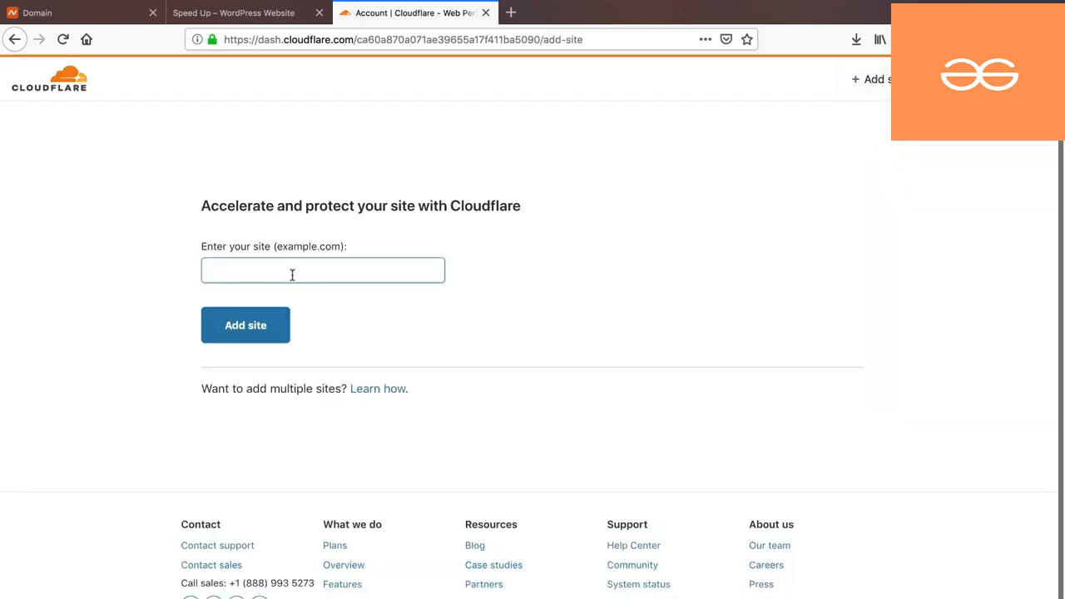
{"action": "left_click", "coordinate": [249, 12]}
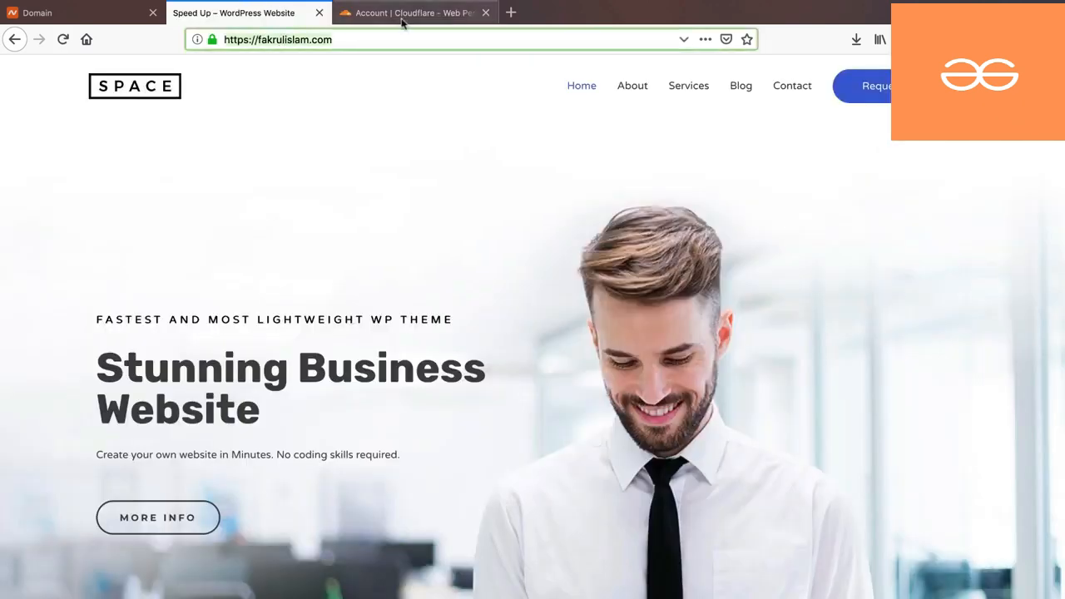
{"action": "left_click", "coordinate": [404, 12]}
{"action": "type", "text": "https://fakrulislam.com/"}
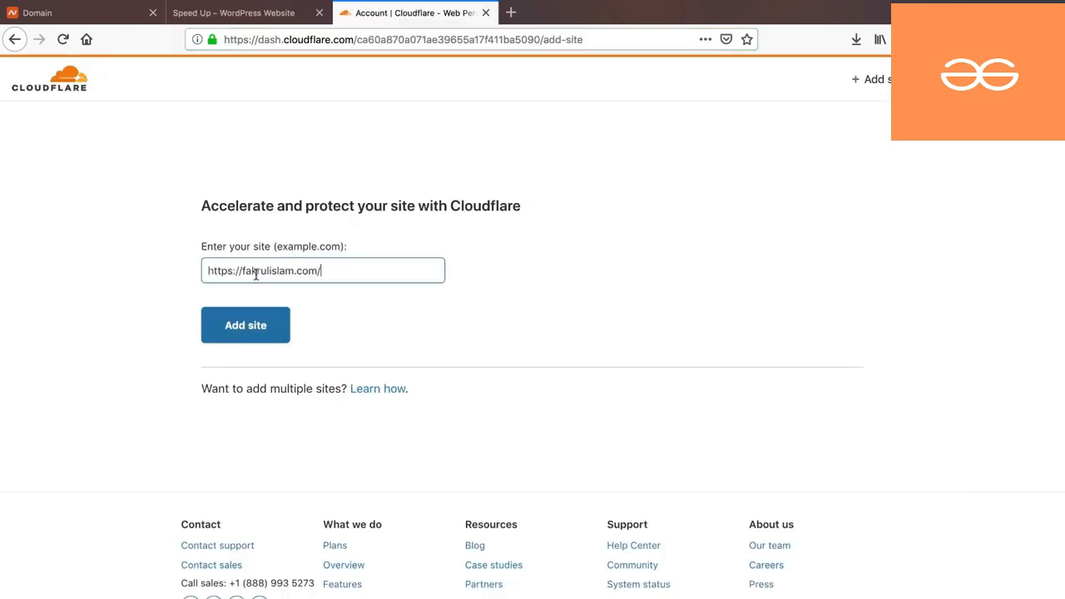
{"action": "left_click_drag", "start_coordinate": [241, 270], "coordinate": [200, 268]}
{"action": "key", "text": "BackSpace"}
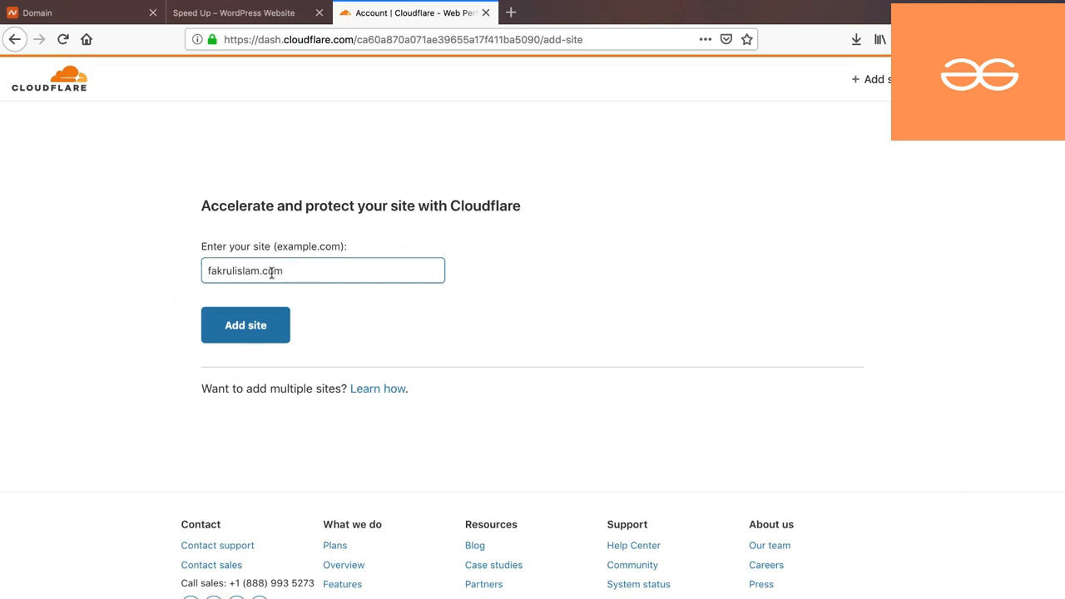
{"action": "left_click", "coordinate": [244, 330]}
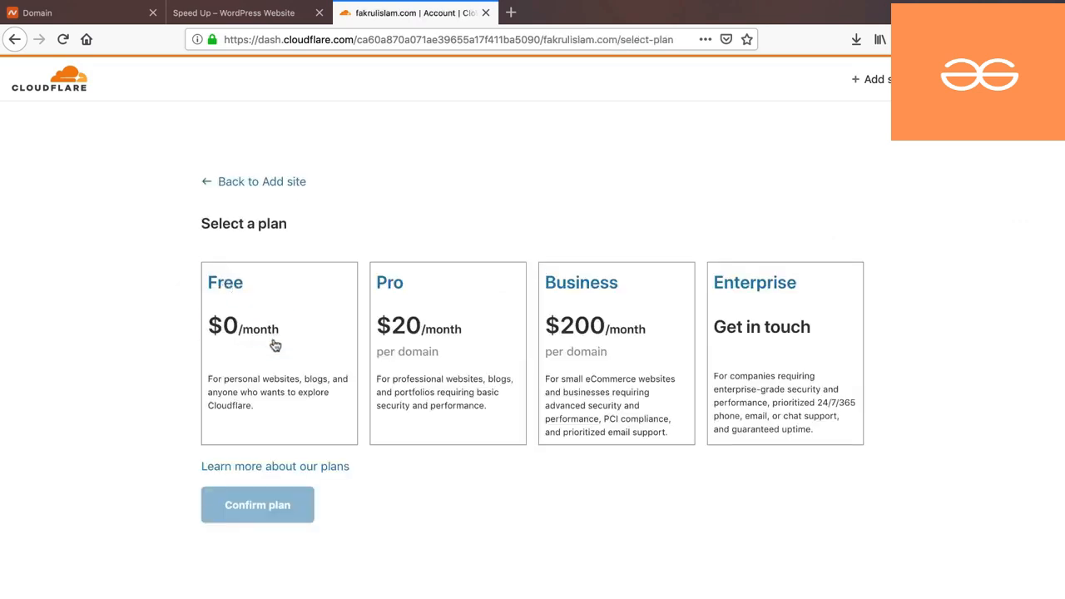
{"action": "left_click", "coordinate": [275, 346]}
{"action": "scroll", "coordinate": [276, 345], "scroll_direction": "down", "scroll_amount": 2}
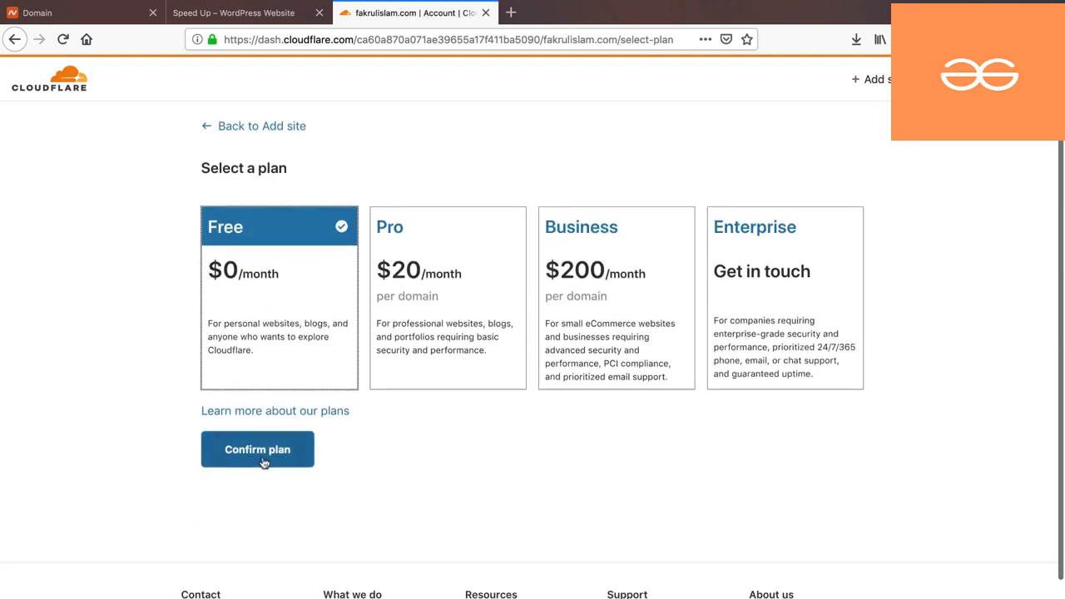
- Confirm the Free plan, defer DNS records, and select nameserver josh.ns.cloudflare.com
{"action": "left_click", "coordinate": [263, 455]}
{"action": "scroll", "coordinate": [459, 388], "scroll_direction": "down", "scroll_amount": 5}
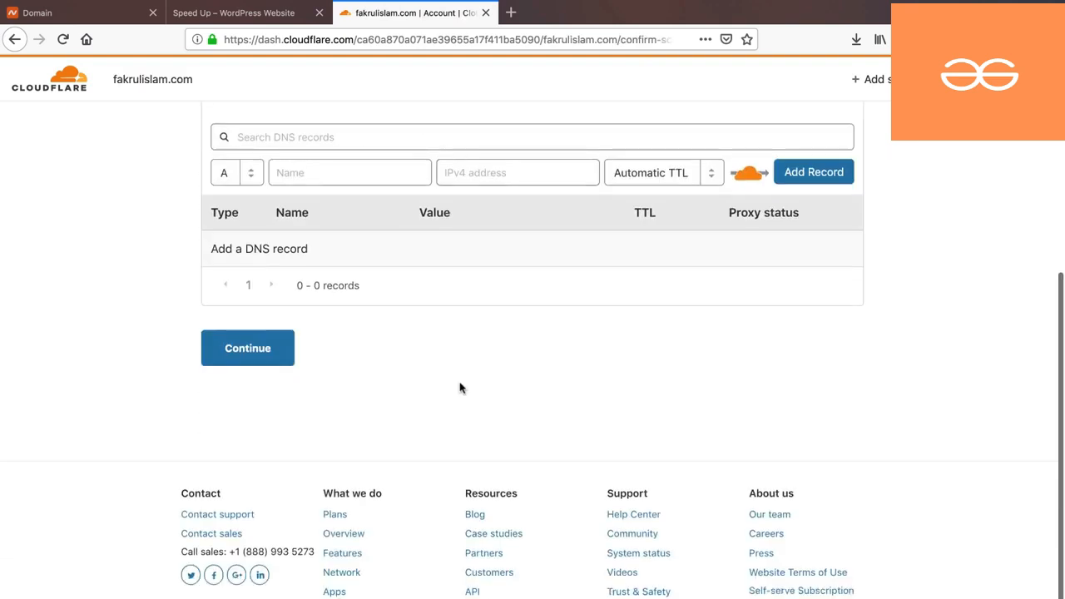
{"action": "left_click", "coordinate": [256, 351]}
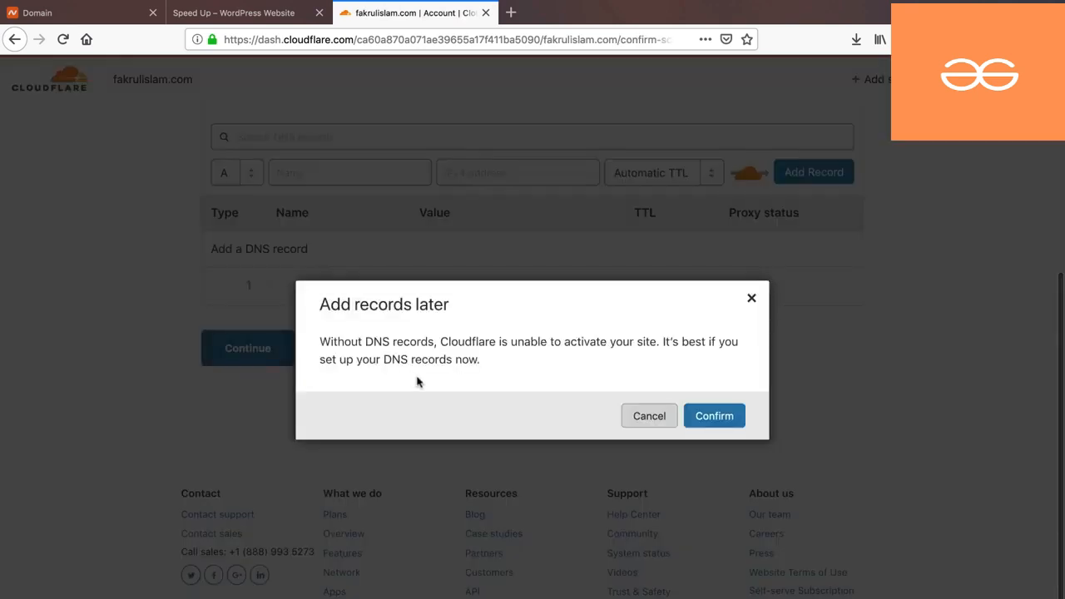
{"action": "left_click", "coordinate": [709, 416]}
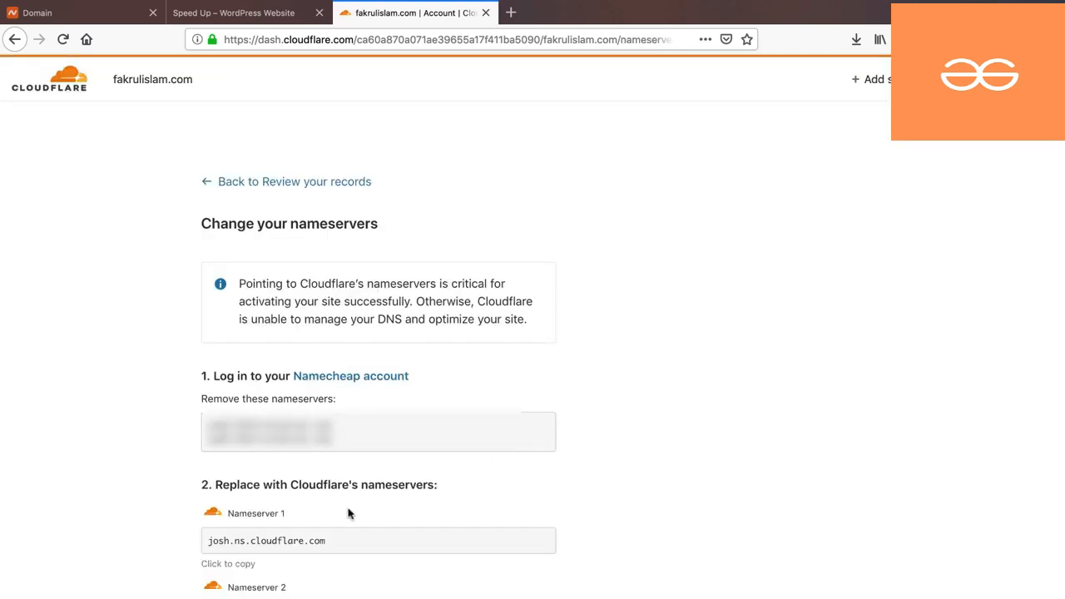
{"action": "left_click_drag", "start_coordinate": [328, 542], "coordinate": [206, 541]}
{"action": "key", "text": "super+c"}
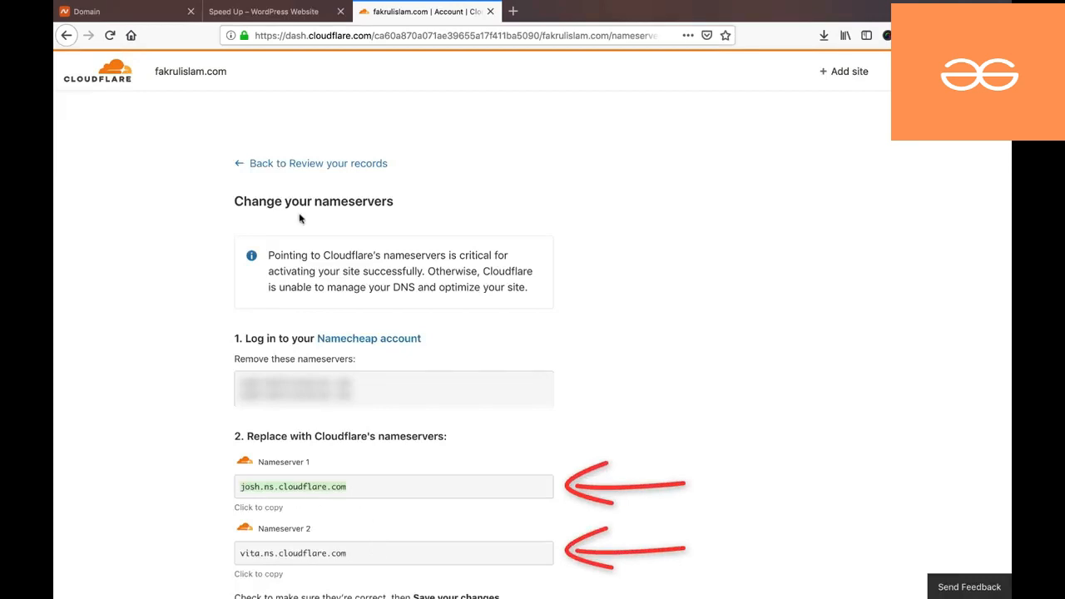
{"action": "left_click", "coordinate": [264, 12]}
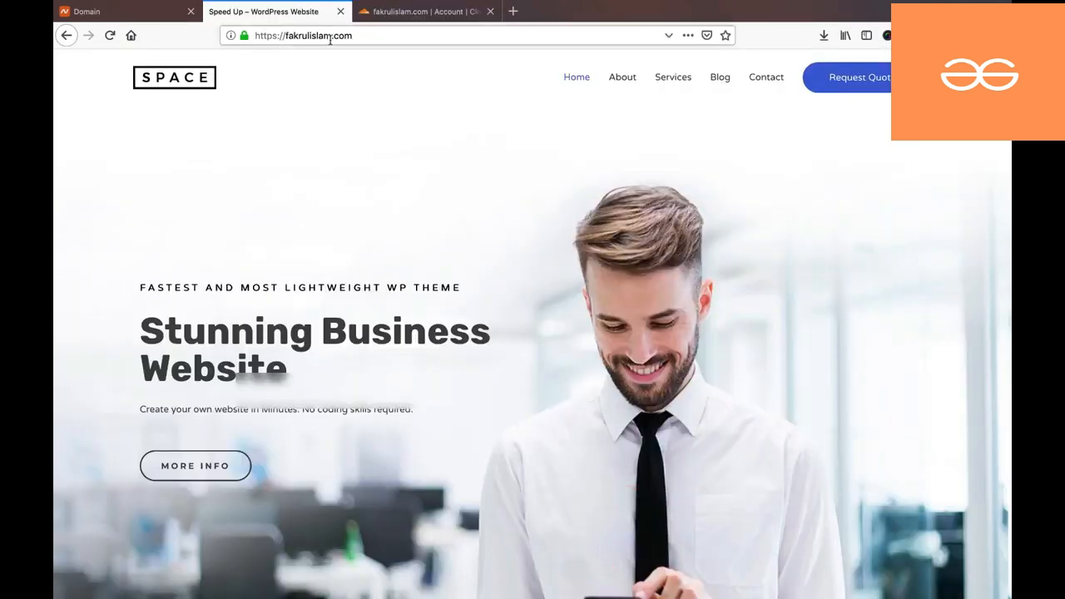
- Replace Namecheap's first custom nameserver with josh.ns.cloudflare.com
{"action": "left_click", "coordinate": [140, 13]}
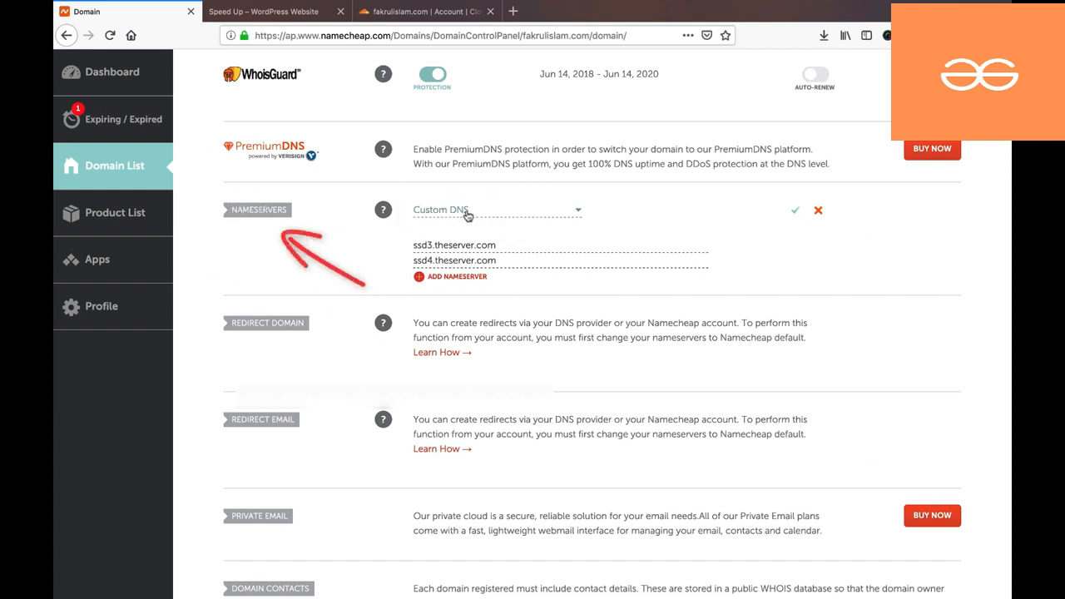
{"action": "left_click", "coordinate": [527, 249]}
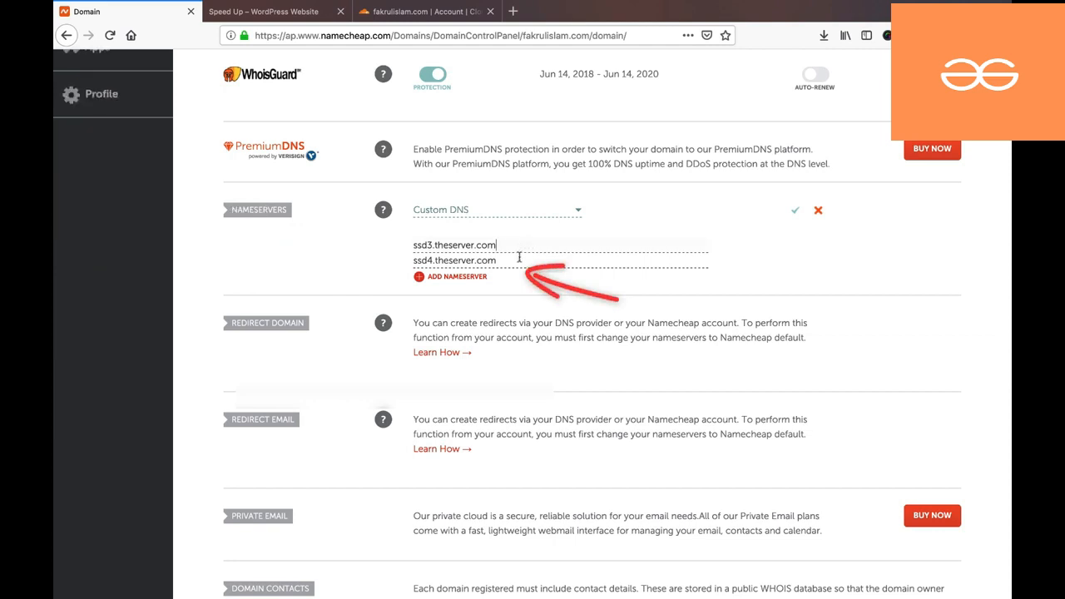
{"action": "left_click", "coordinate": [425, 12]}
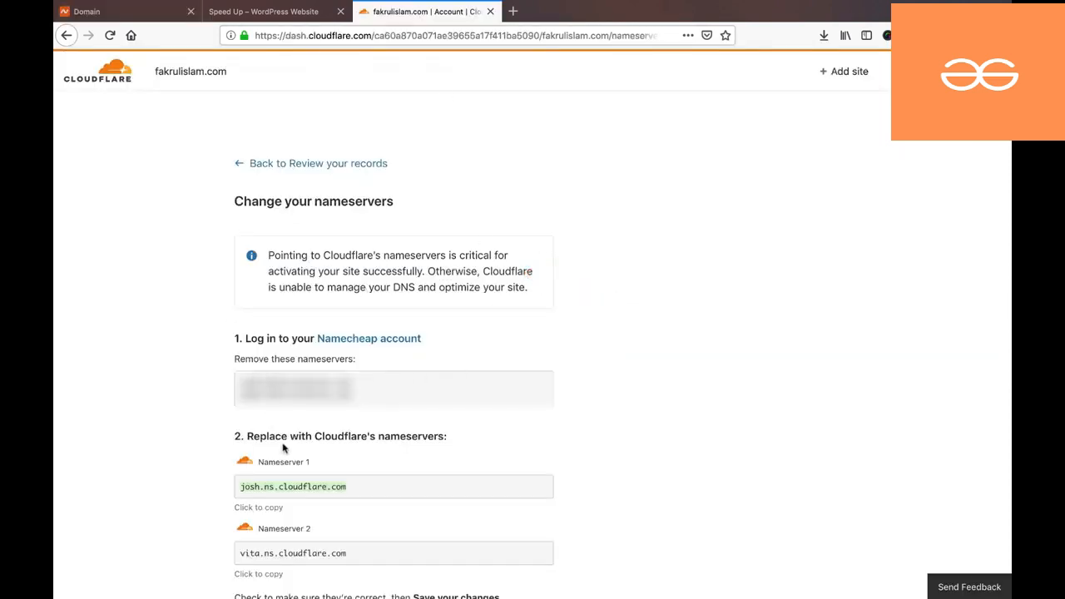
{"action": "left_click", "coordinate": [353, 482]}
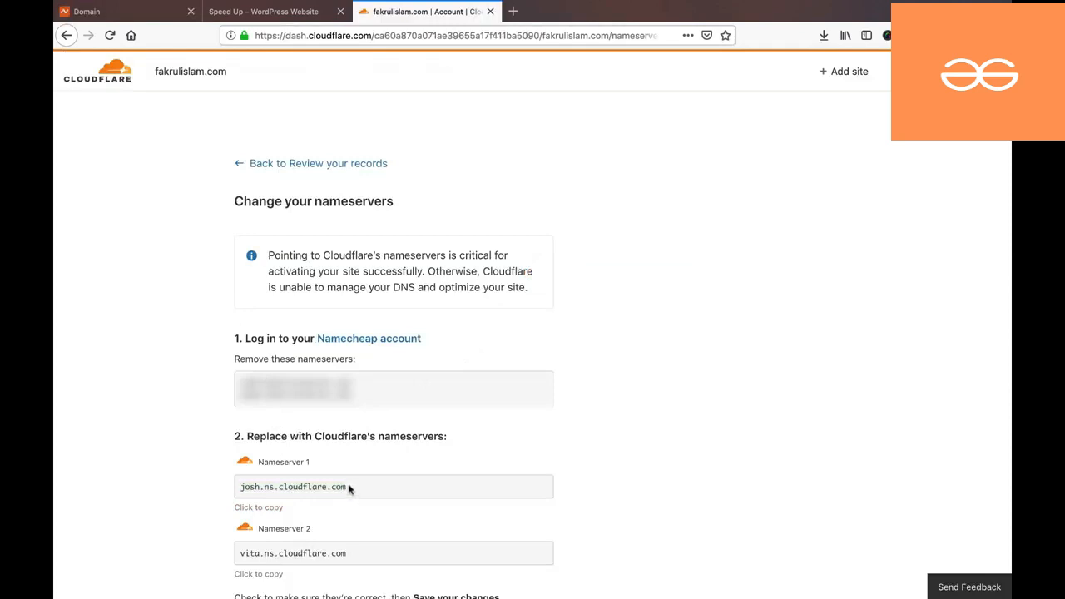
{"action": "left_click_drag", "start_coordinate": [349, 489], "coordinate": [258, 485]}
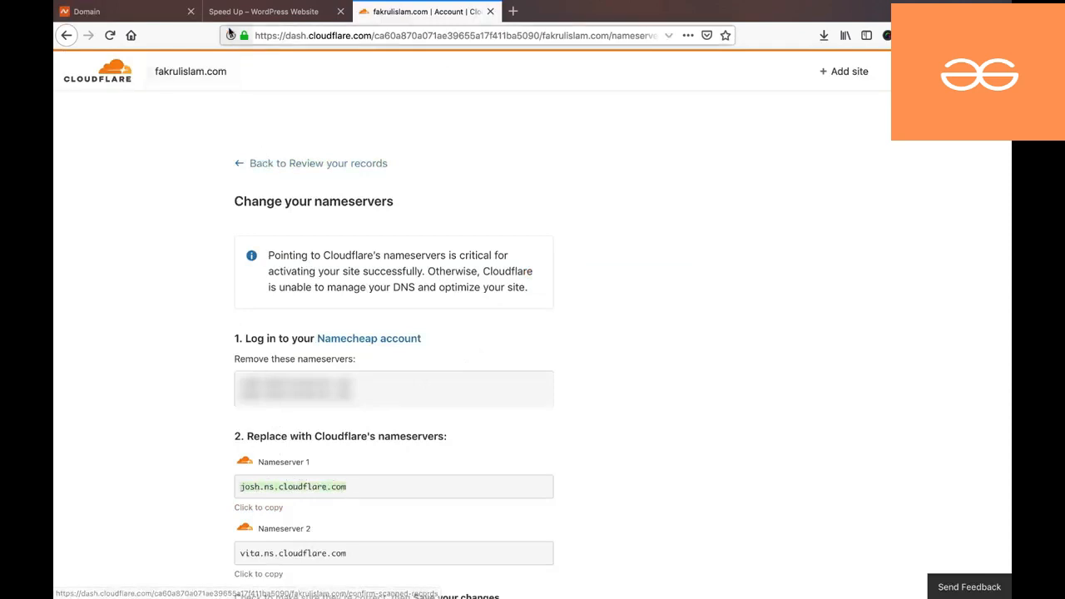
{"action": "left_click", "coordinate": [150, 12]}
{"action": "triple_click", "coordinate": [505, 244]}
{"action": "key", "text": "super+v"}
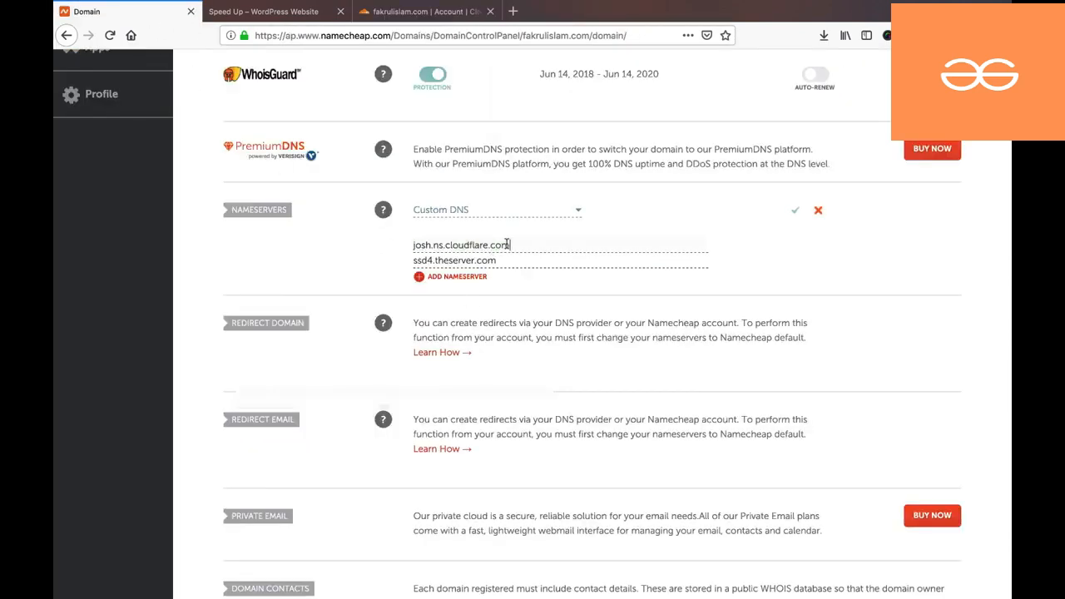
- Replace the second nameserver with vita.ns.cloudflare.com and save the nameserver change
{"action": "left_click", "coordinate": [415, 13]}
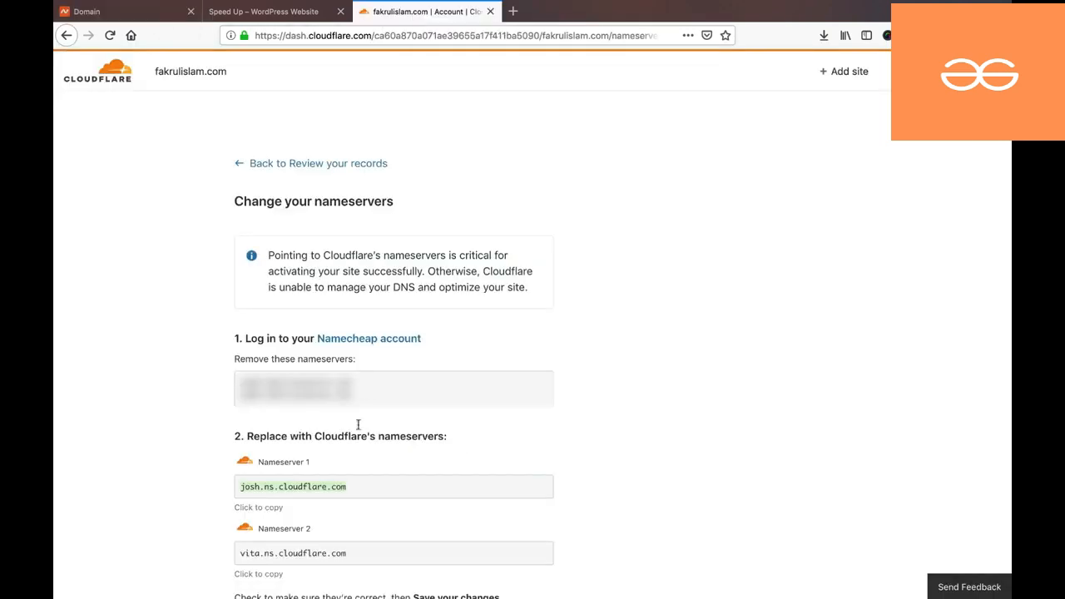
{"action": "left_click_drag", "start_coordinate": [346, 558], "coordinate": [243, 553]}
{"action": "key", "text": "ctrl+c"}
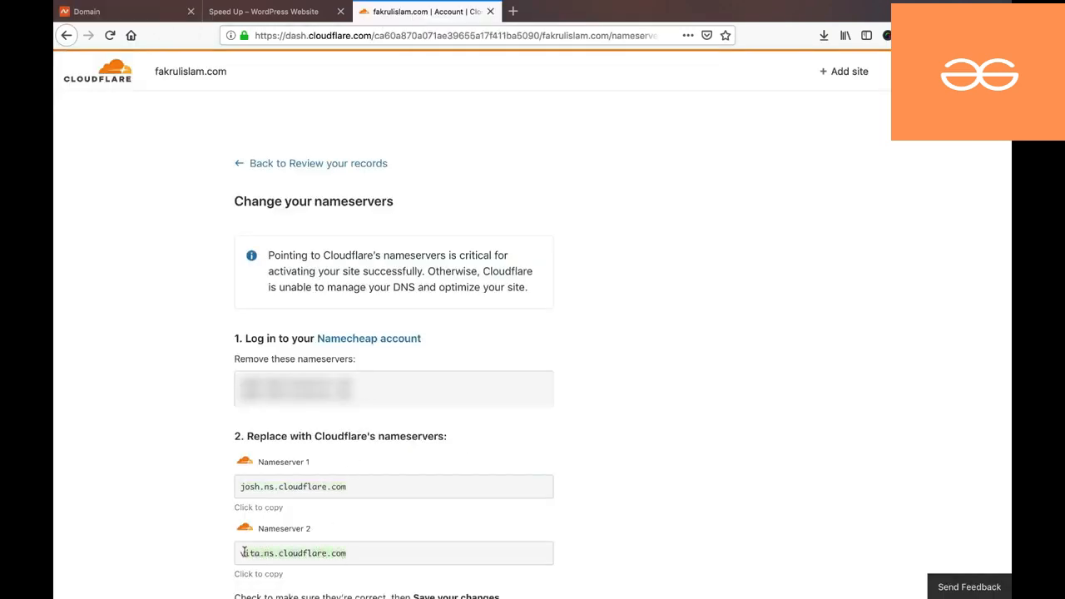
{"action": "left_click", "coordinate": [117, 12]}
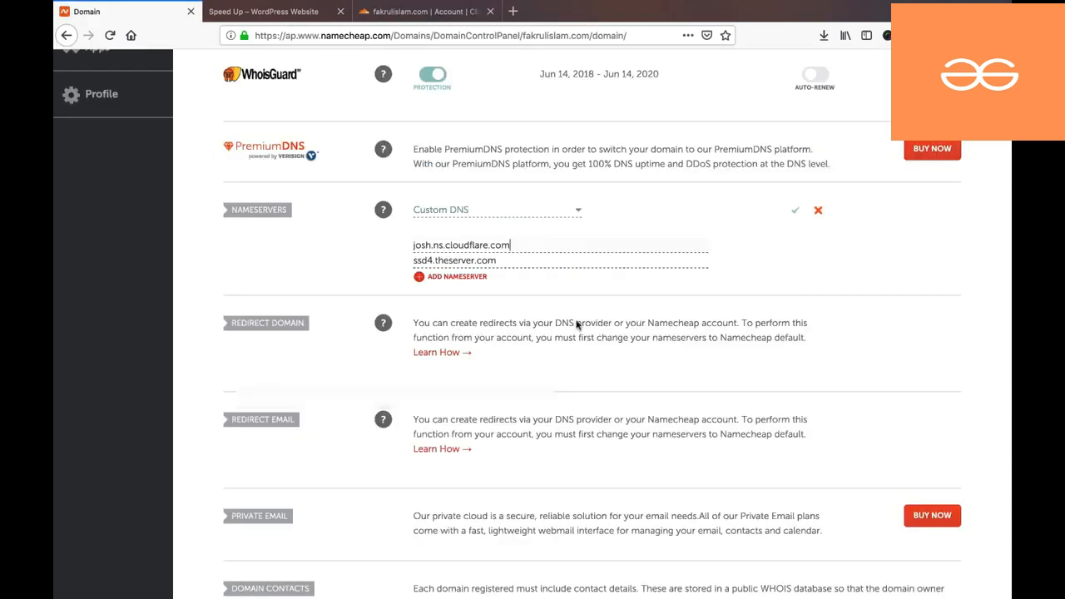
{"action": "key", "text": "ctrl+a"}
{"action": "key", "text": "ctrl+v"}
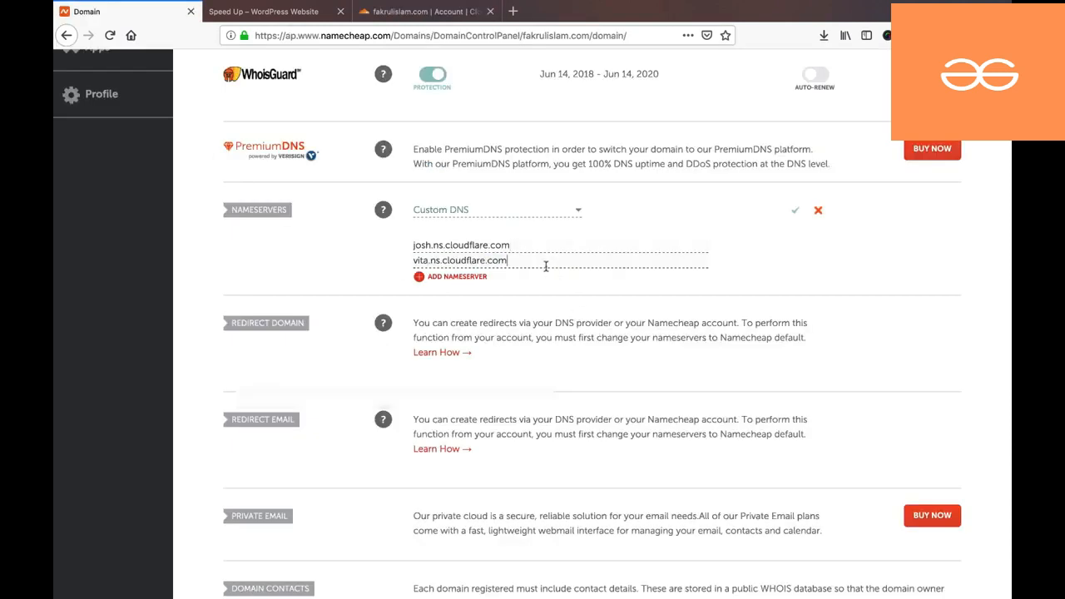
{"action": "left_click", "coordinate": [791, 211]}
{"action": "left_click", "coordinate": [420, 15]}
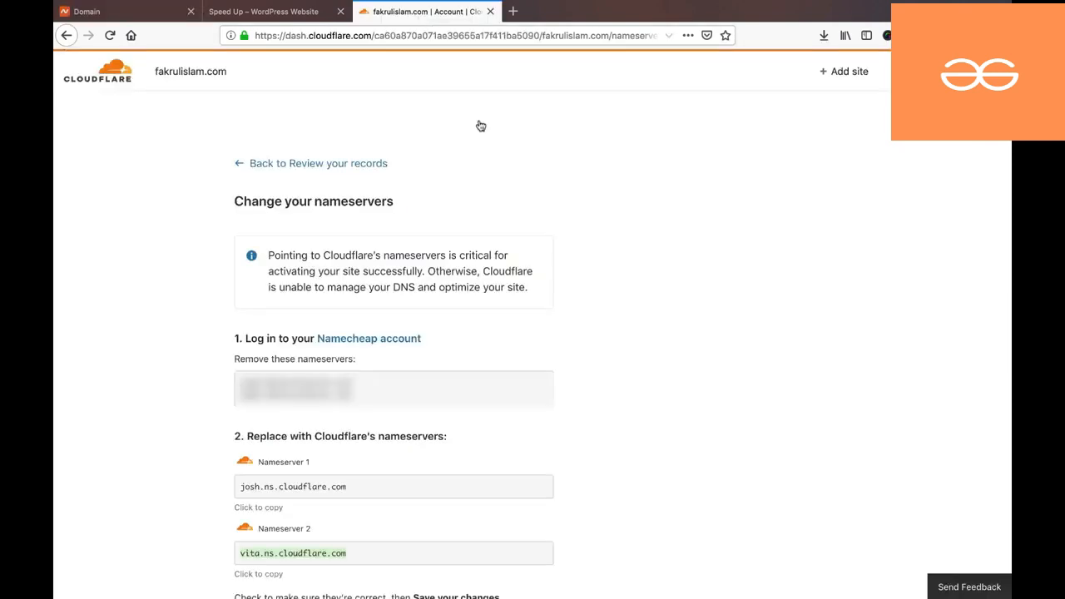
{"action": "scroll", "coordinate": [563, 353], "scroll_direction": "down", "scroll_amount": 5}
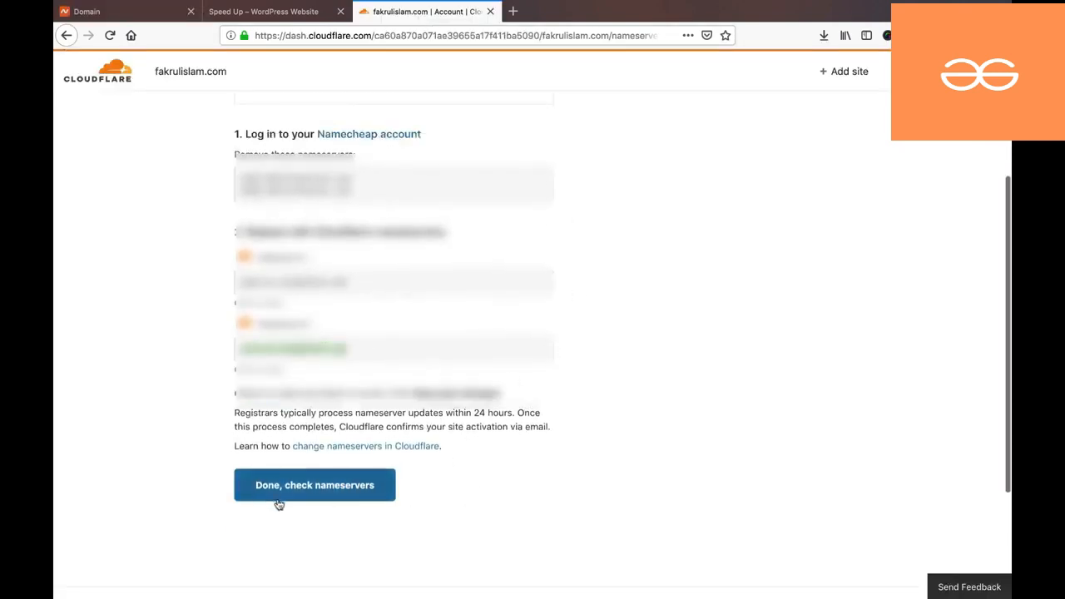
- Mark the nameserver change as done and go to the API tokens and keys page
{"action": "left_click", "coordinate": [323, 491]}
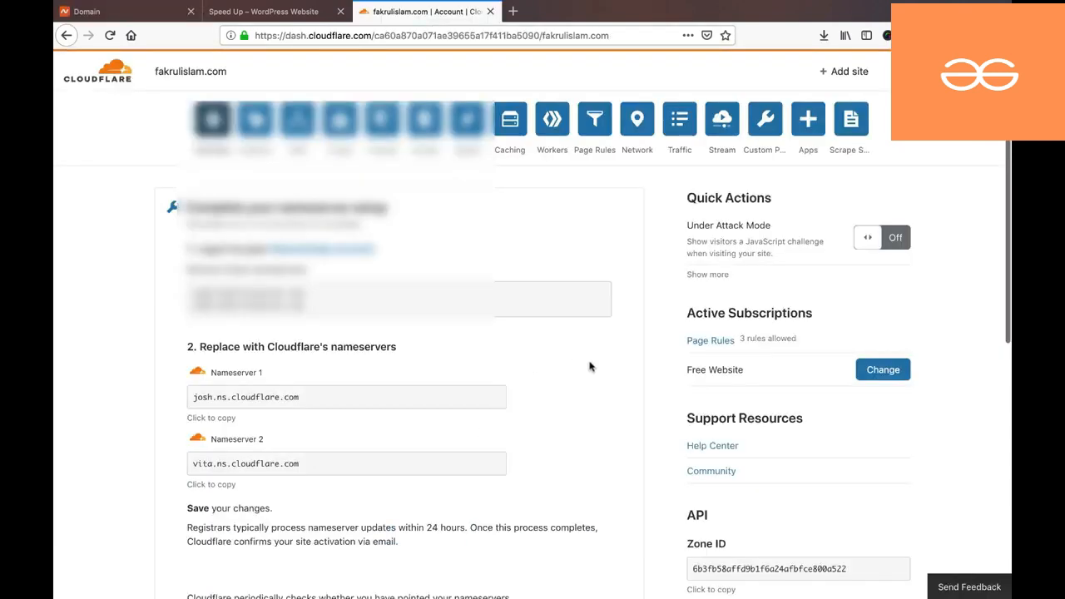
{"action": "scroll", "coordinate": [590, 366], "scroll_direction": "down", "scroll_amount": 10}
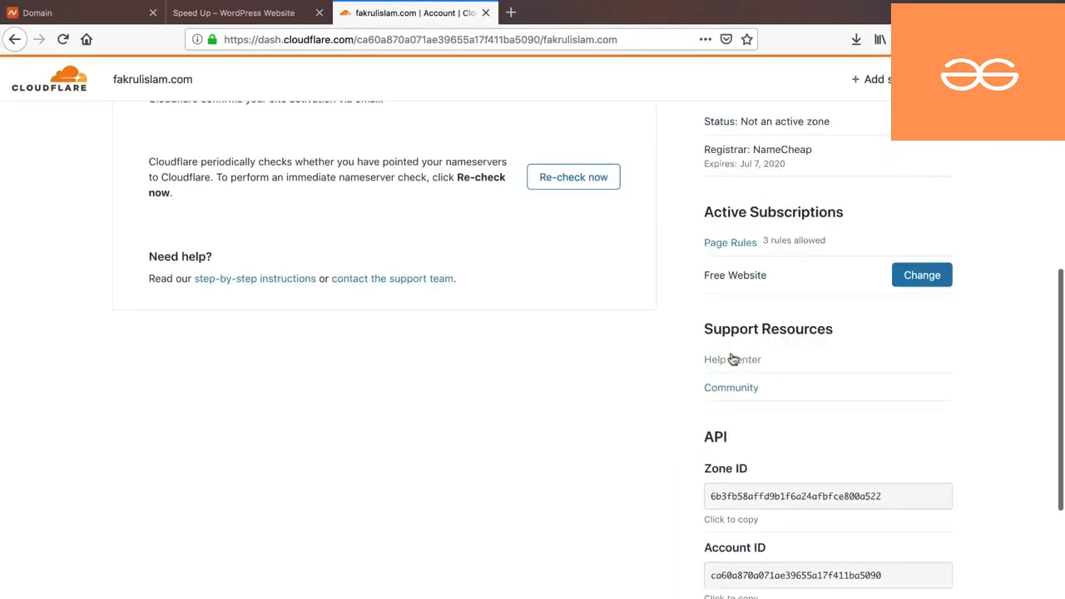
{"action": "scroll", "coordinate": [730, 474], "scroll_direction": "down", "scroll_amount": 1}
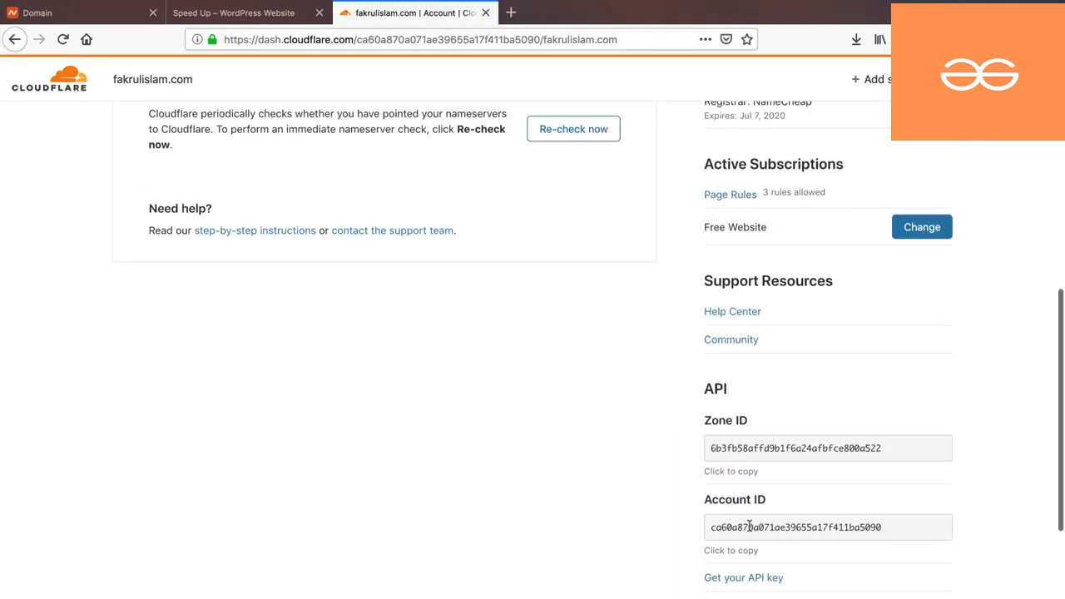
{"action": "scroll", "coordinate": [811, 523], "scroll_direction": "down", "scroll_amount": 2}
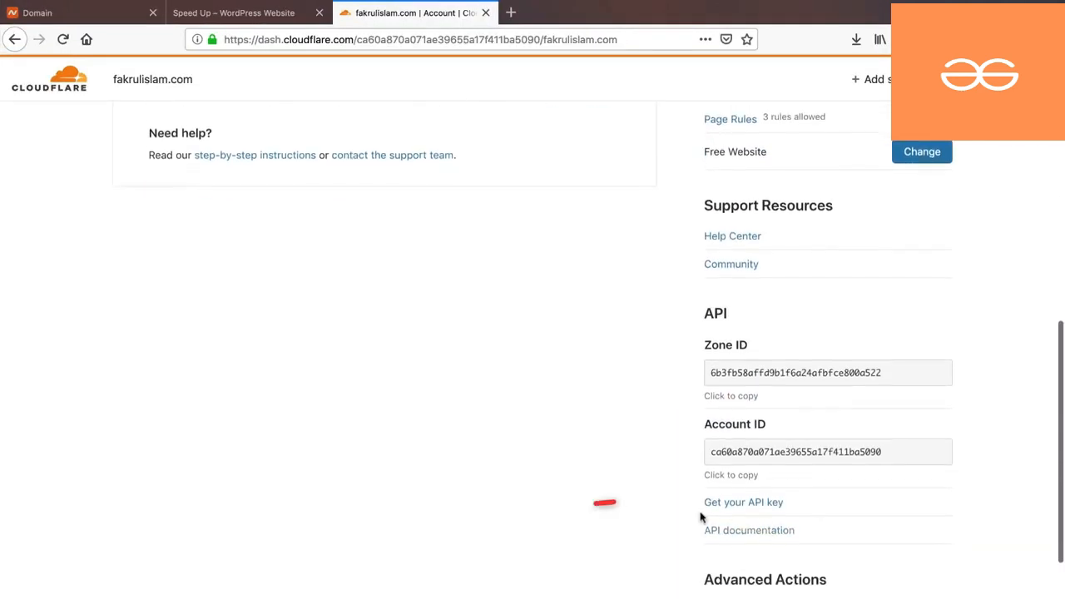
{"action": "left_click", "coordinate": [771, 509]}
{"action": "left_click", "coordinate": [385, 128]}
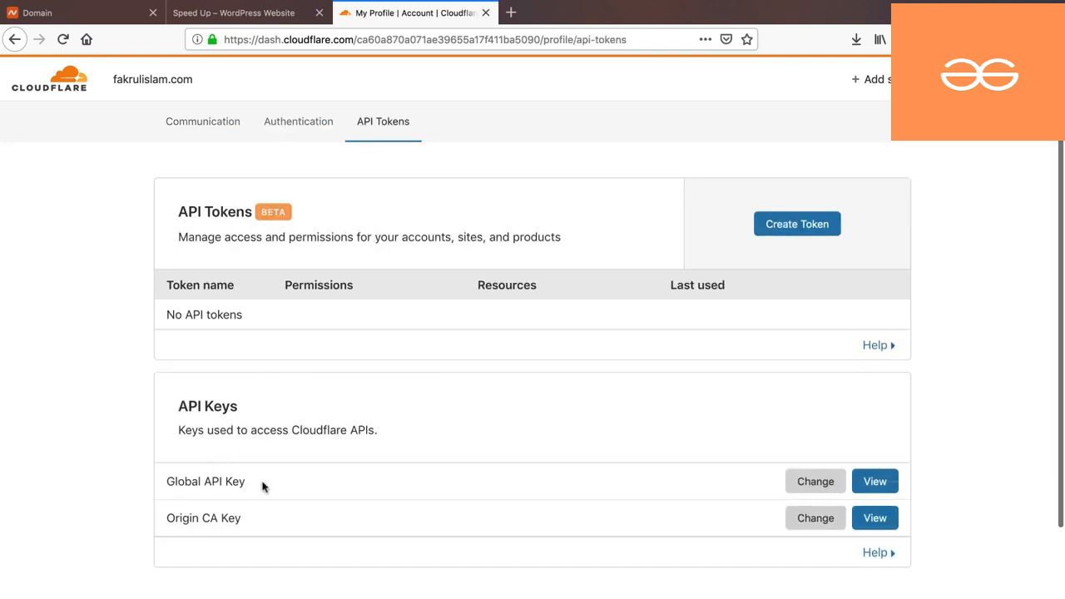
- Reveal the Global API Key by entering the account password and passing the captcha
{"action": "left_click", "coordinate": [874, 481]}
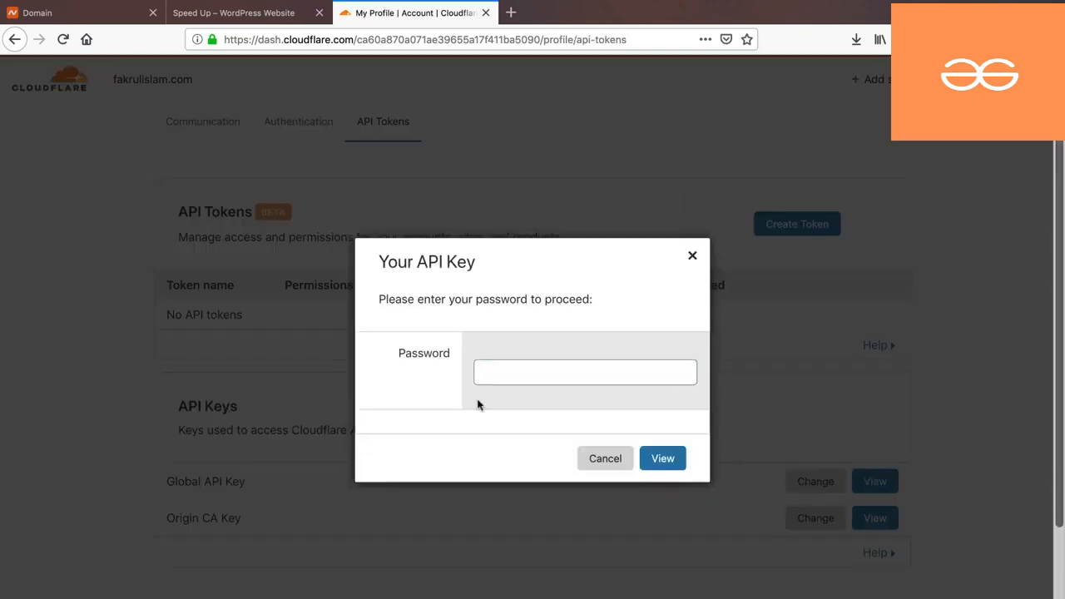
{"action": "left_click", "coordinate": [502, 377]}
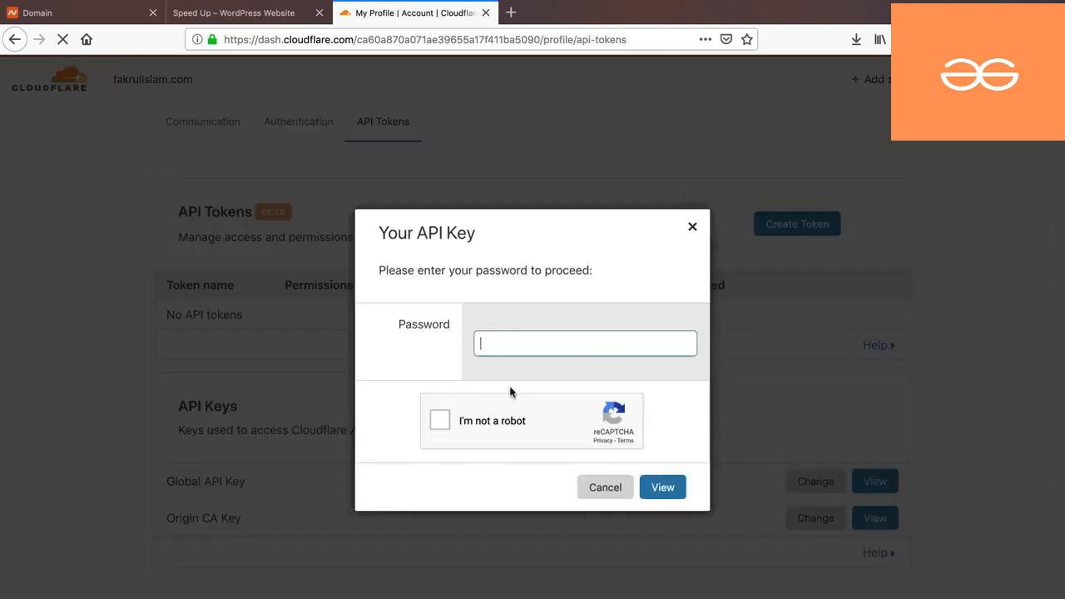
{"action": "left_click", "coordinate": [439, 420]}
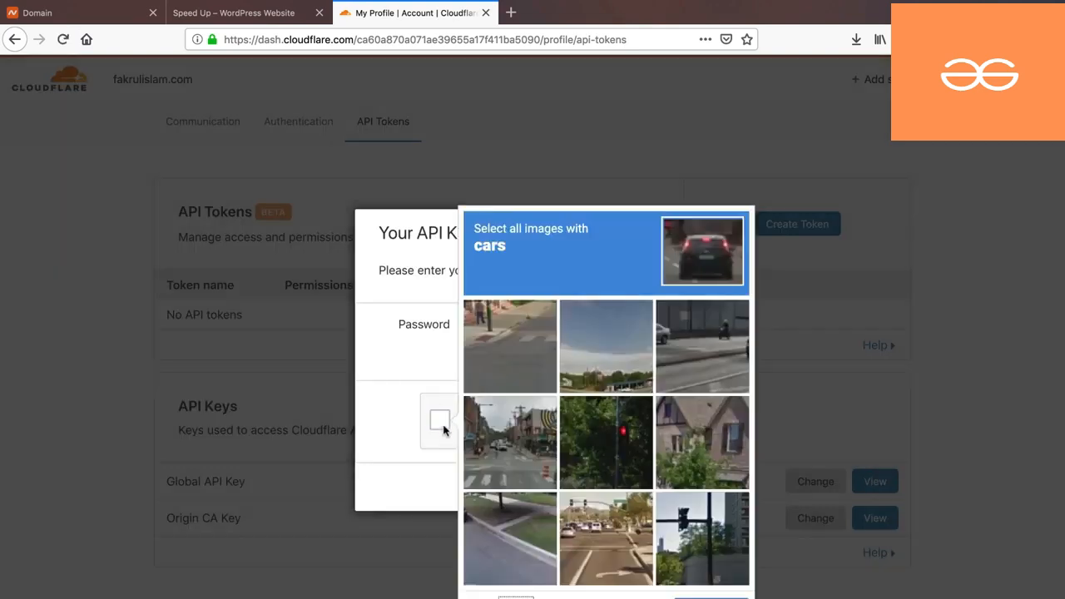
{"action": "left_click", "coordinate": [510, 441]}
{"action": "left_click", "coordinate": [607, 538]}
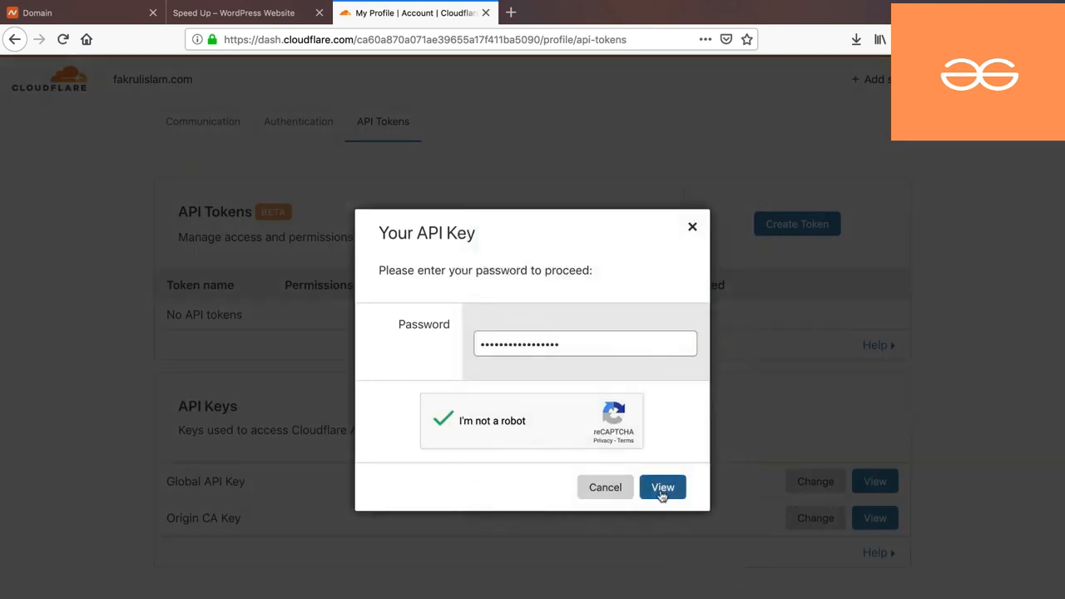
{"action": "left_click", "coordinate": [662, 487]}
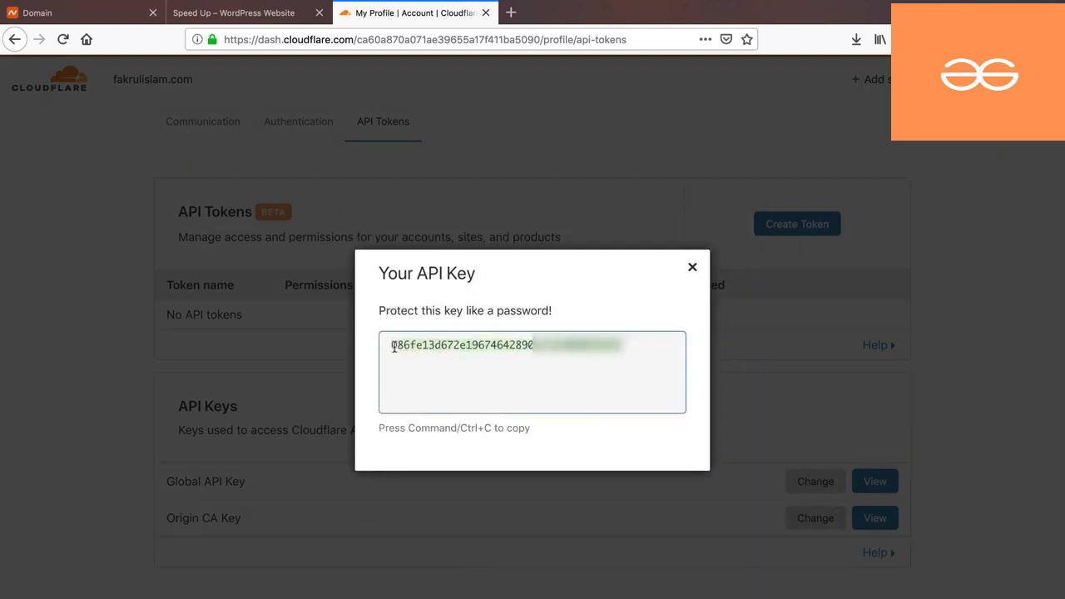
- Copy the Global API Key, close its box and log out of Cloudflare
{"action": "right_click", "coordinate": [433, 344]}
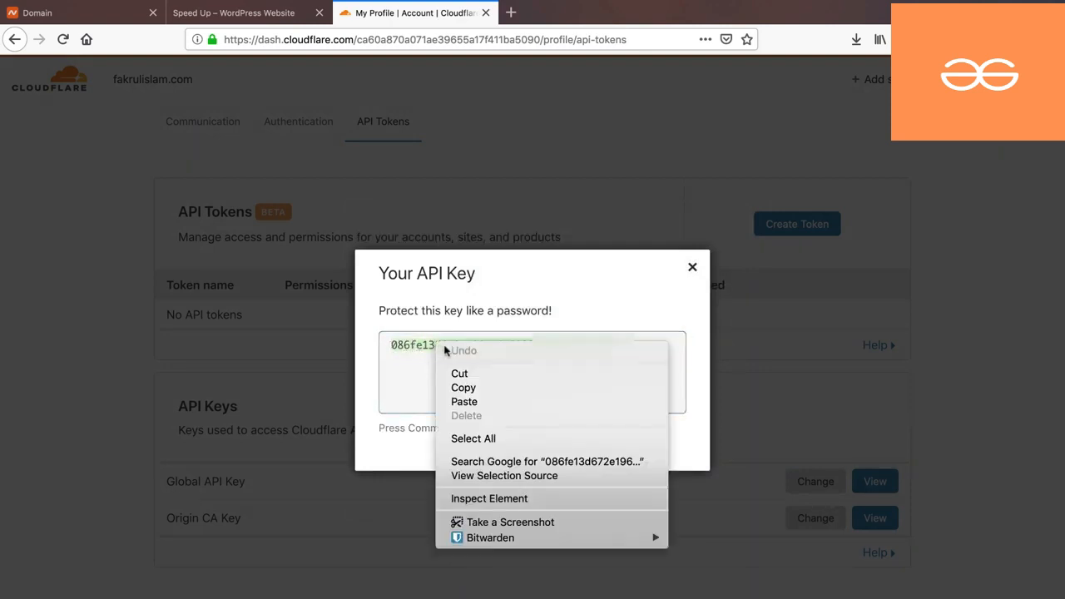
{"action": "left_click", "coordinate": [464, 386]}
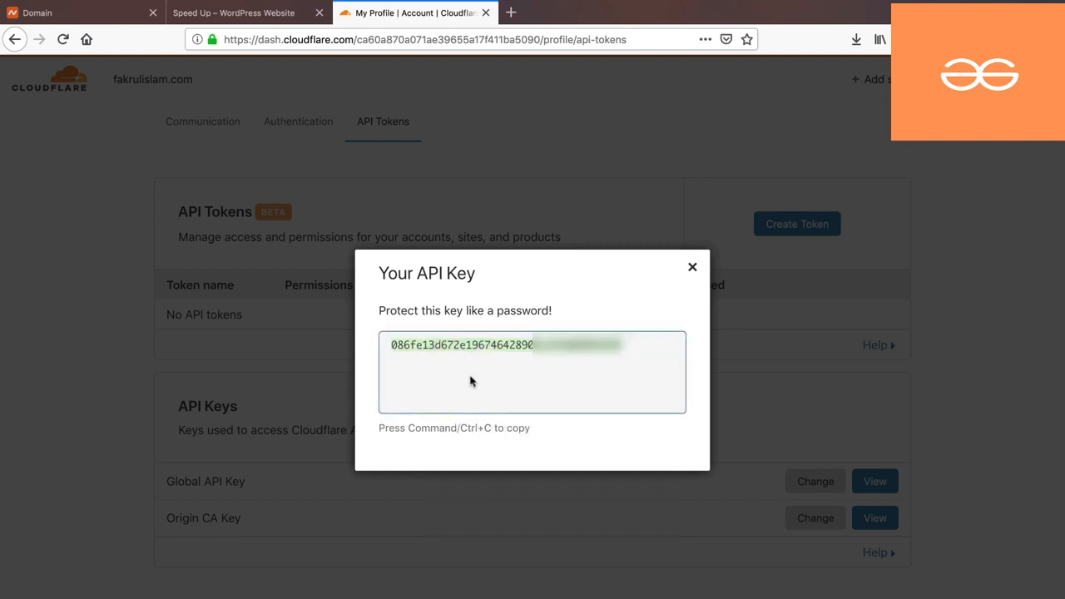
{"action": "left_click", "coordinate": [692, 268]}
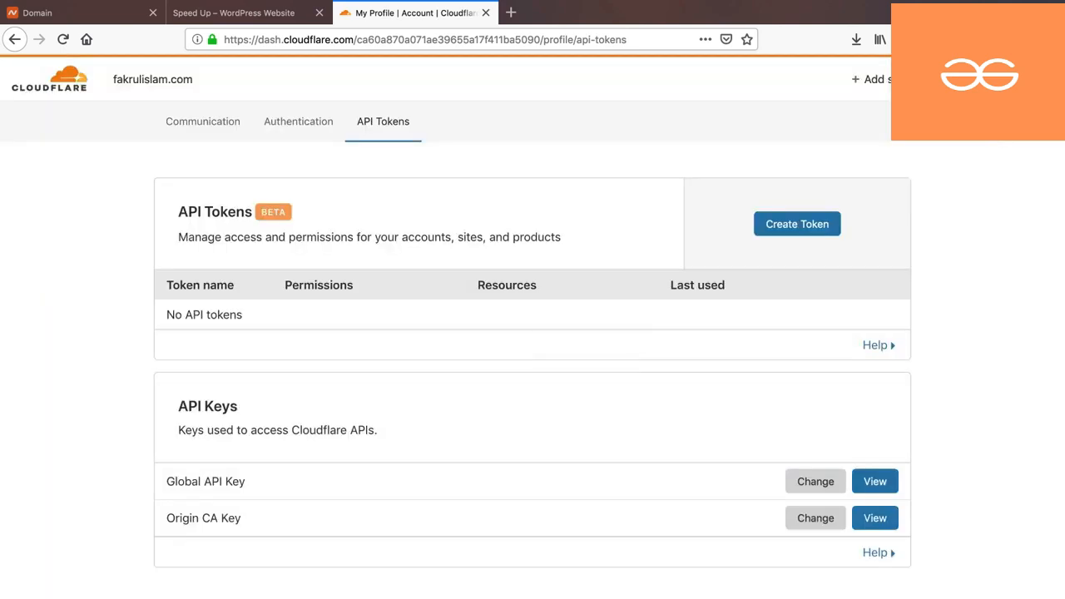
{"action": "left_click", "coordinate": [1031, 79]}
{"action": "left_click", "coordinate": [965, 261]}
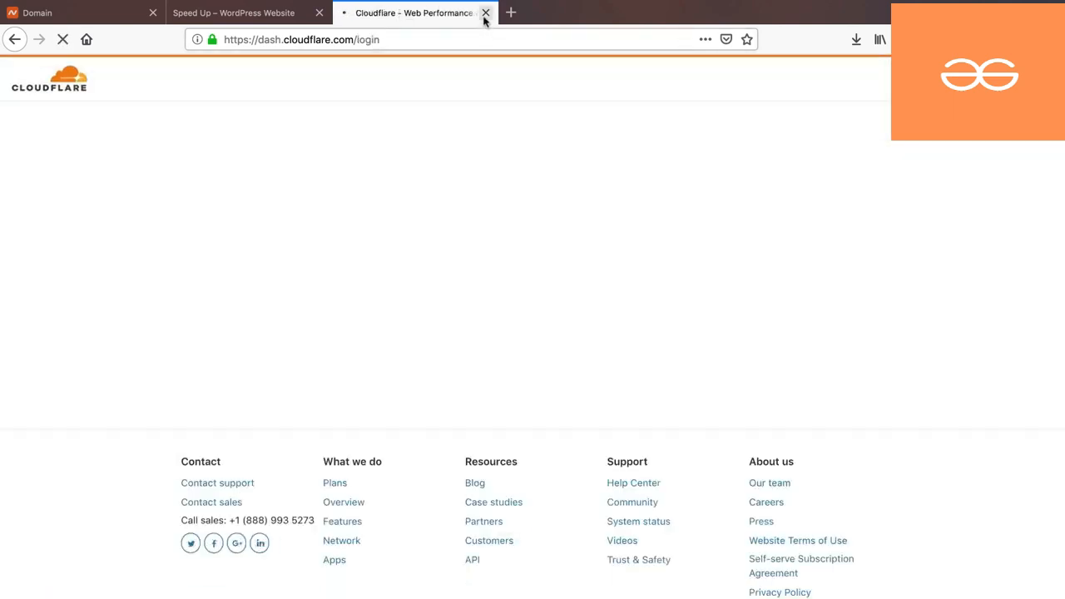
- Close the Cloudflare tab and go to fakrulislam.com/wp-admin/
{"action": "left_click", "coordinate": [485, 13]}
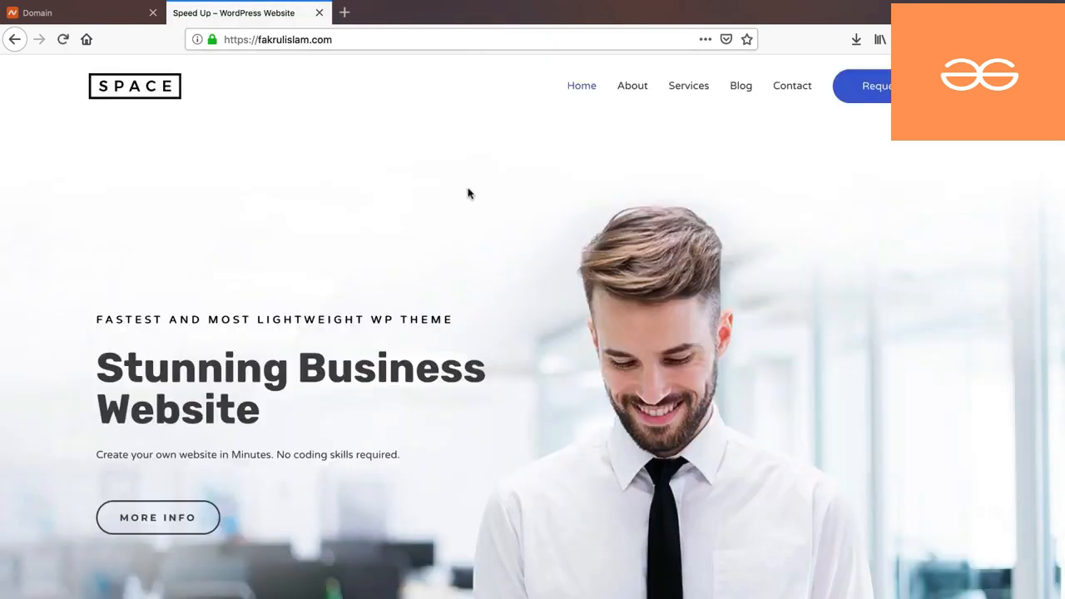
{"action": "left_click", "coordinate": [454, 43]}
{"action": "key", "text": "Right"}
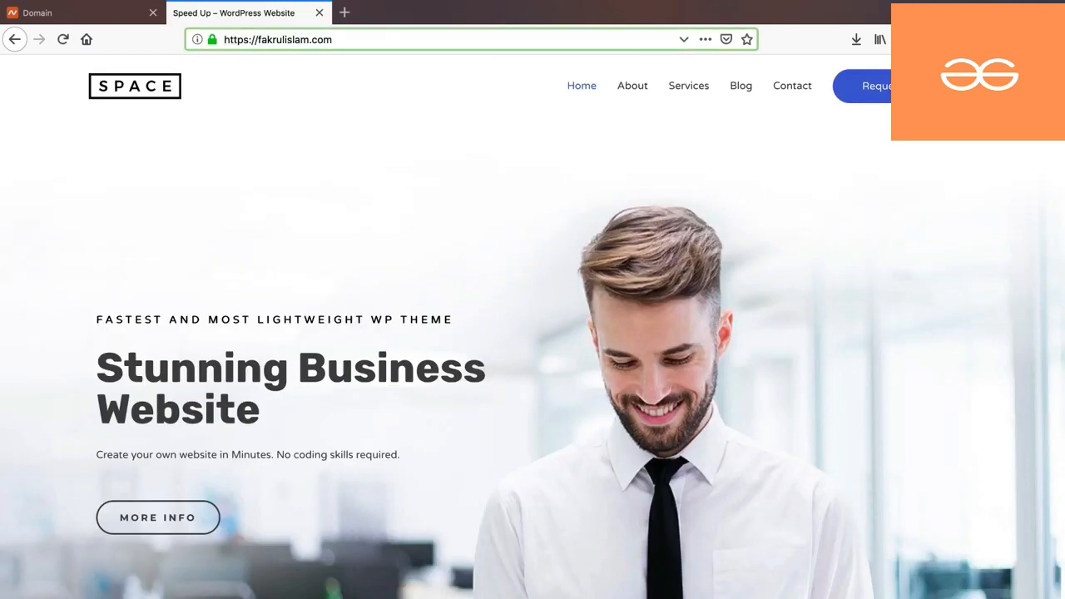
{"action": "type", "text": "/wp-admin/"}
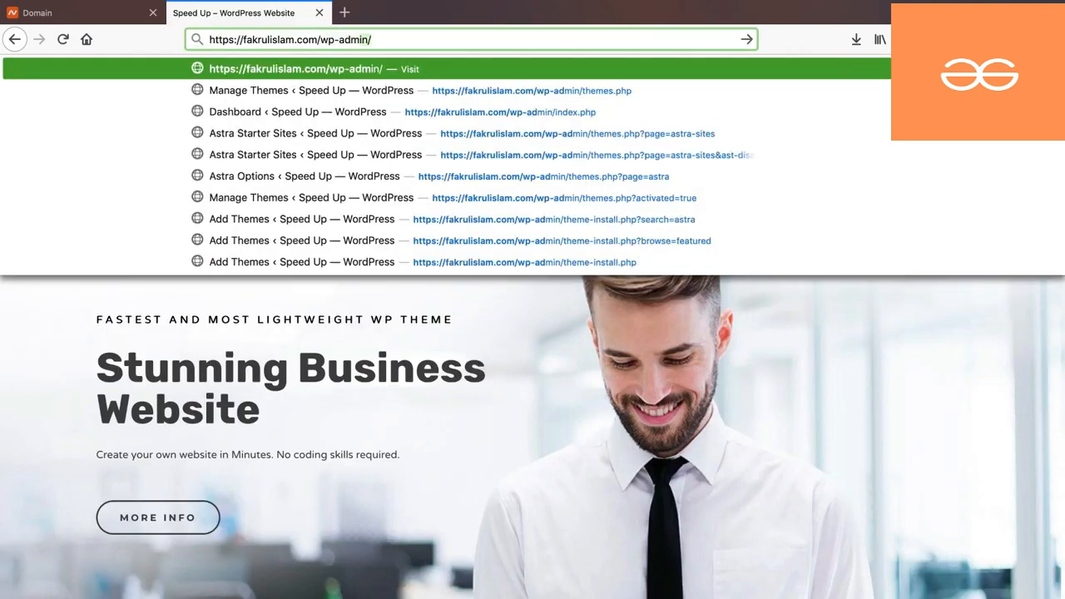
{"action": "key", "text": "Return"}
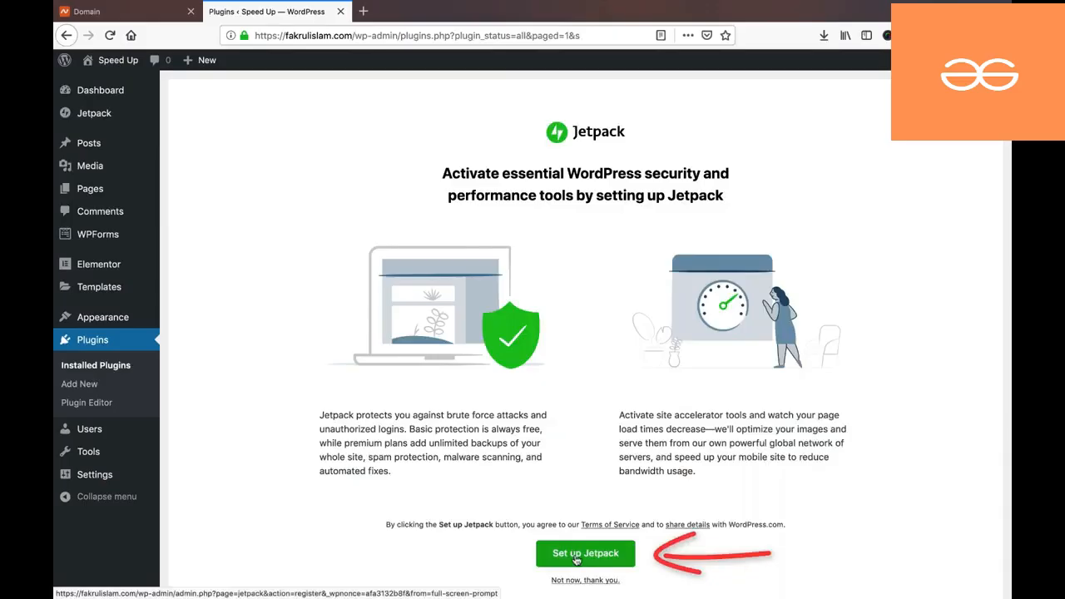
- Start the Jetpack setup and log in to WordPress.com with the account password
{"action": "left_click", "coordinate": [577, 557]}
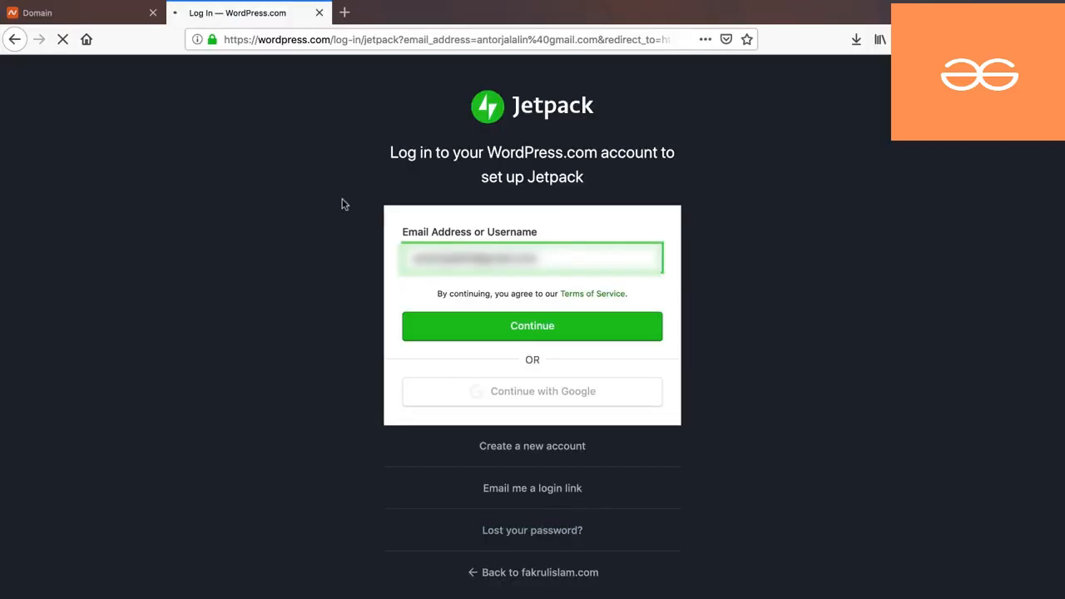
{"action": "left_click", "coordinate": [280, 39]}
{"action": "left_click_drag", "start_coordinate": [279, 39], "coordinate": [325, 42]}
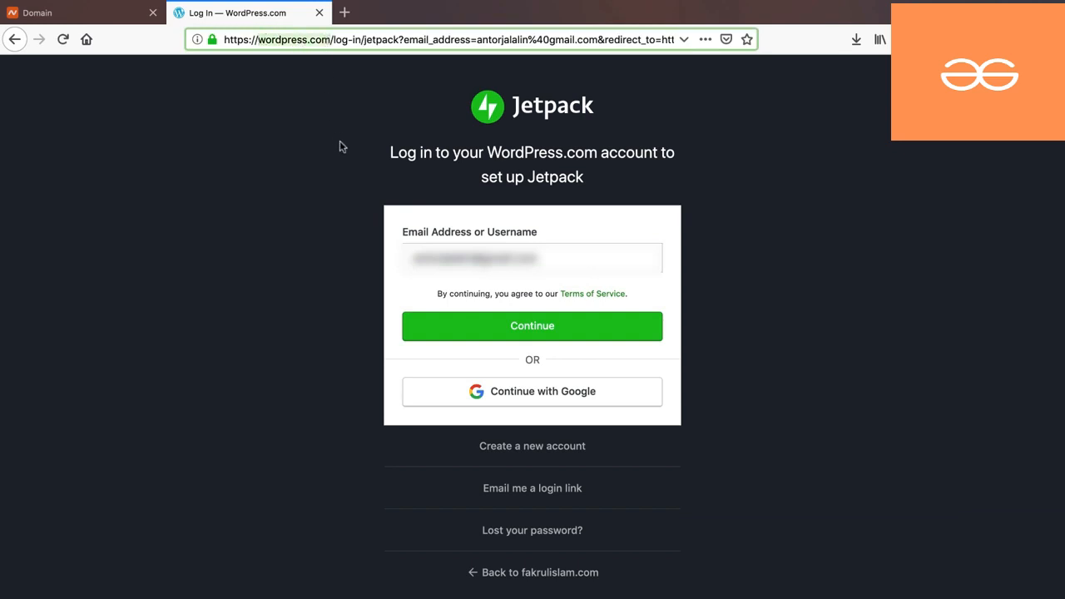
{"action": "left_click", "coordinate": [330, 114]}
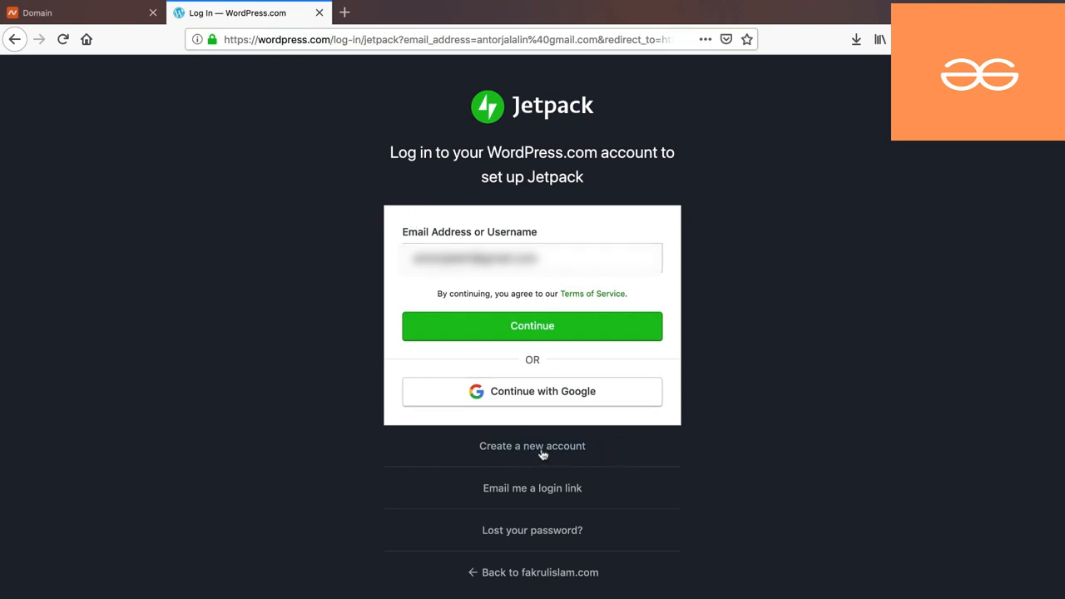
{"action": "left_click", "coordinate": [532, 324]}
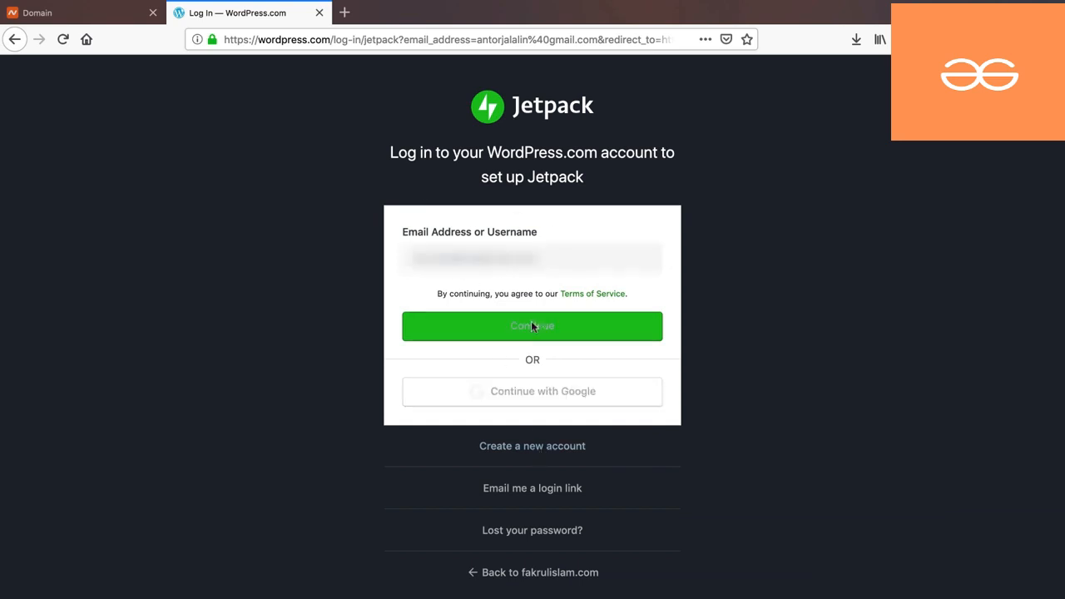
{"action": "type", "text": "****************"}
{"action": "key", "text": "Return"}
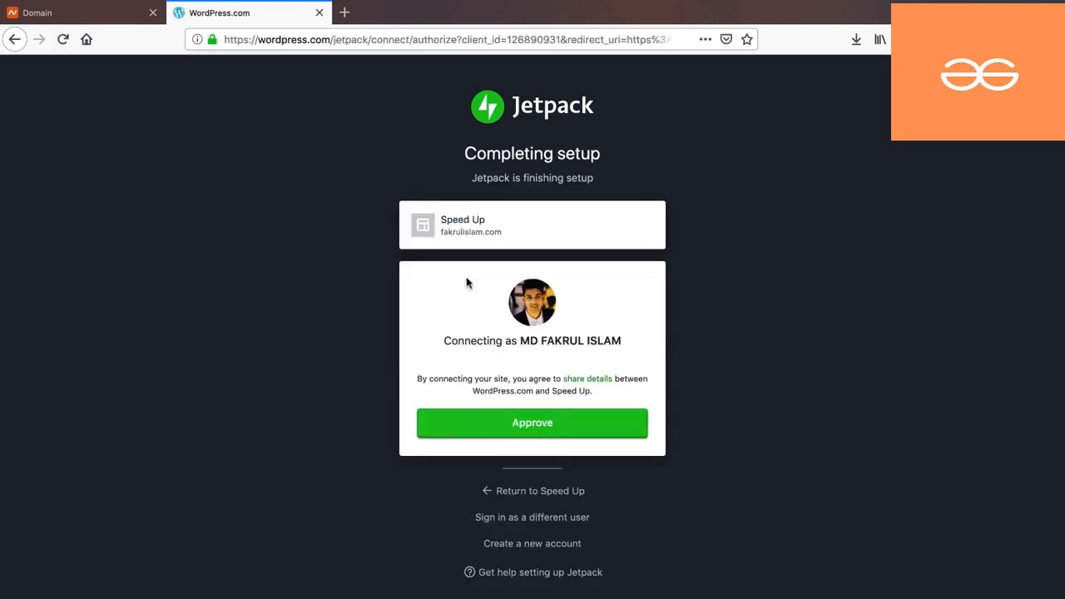
- Approve the site connection, skip the setup questions and start on the free Jetpack plan
{"action": "left_click", "coordinate": [529, 425]}
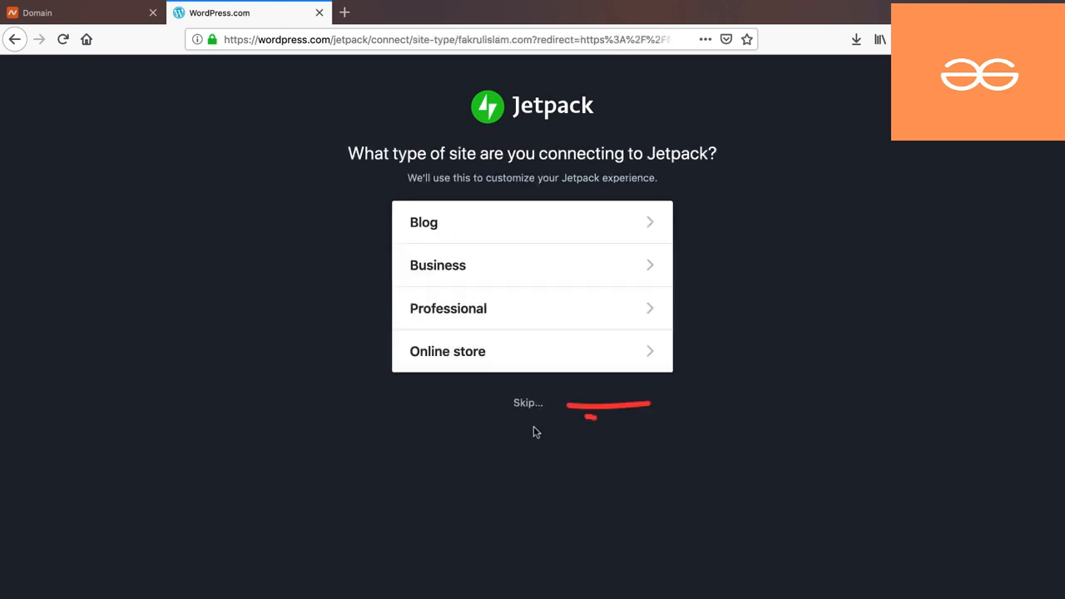
{"action": "left_click", "coordinate": [527, 407]}
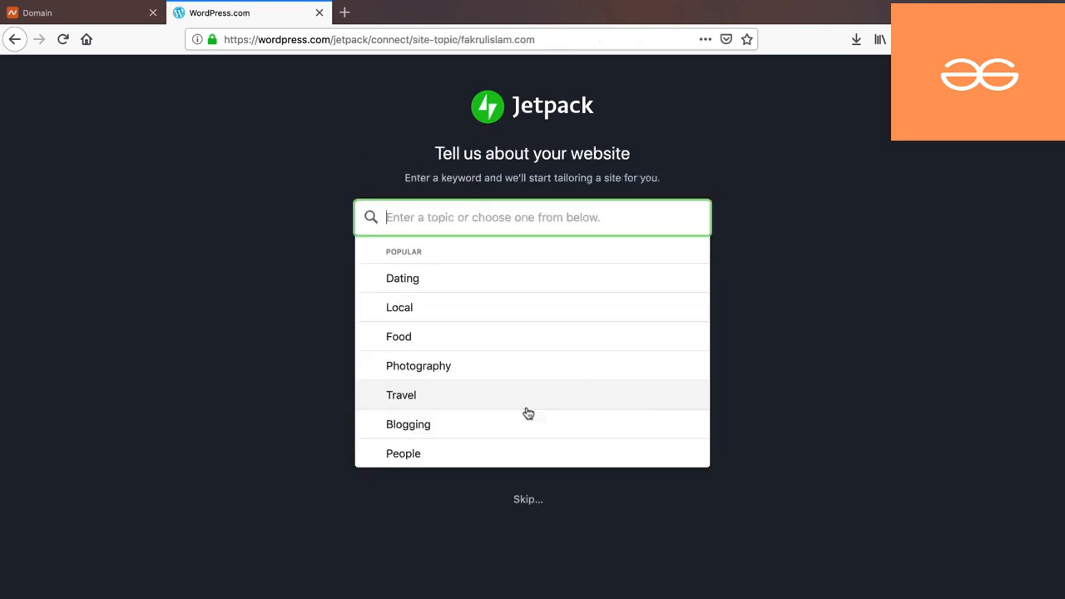
{"action": "left_click", "coordinate": [527, 500]}
{"action": "left_click", "coordinate": [528, 300]}
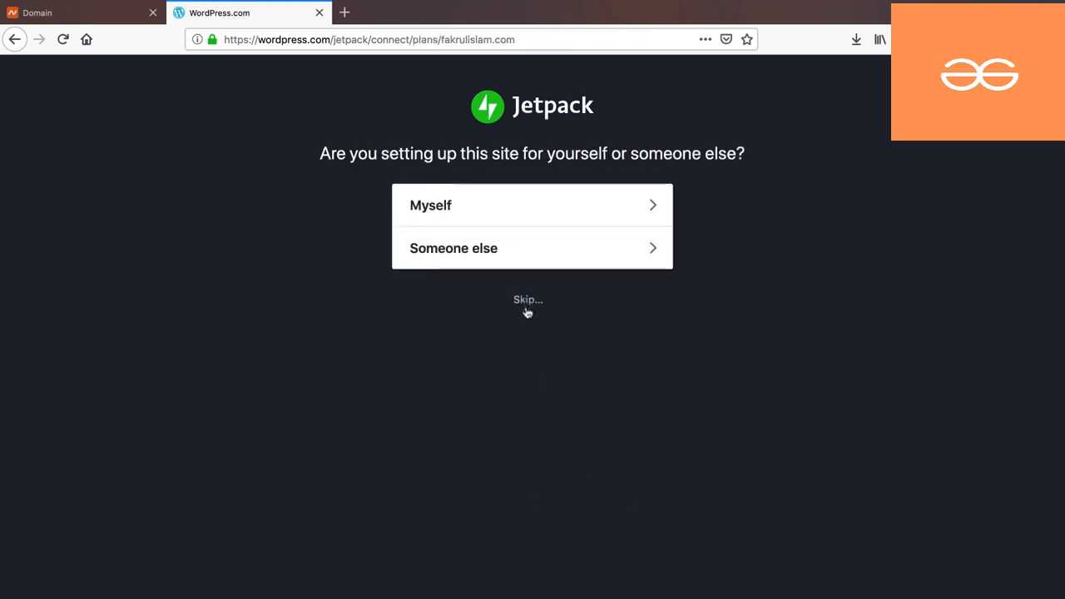
{"action": "scroll", "coordinate": [526, 335], "scroll_direction": "down", "scroll_amount": 10}
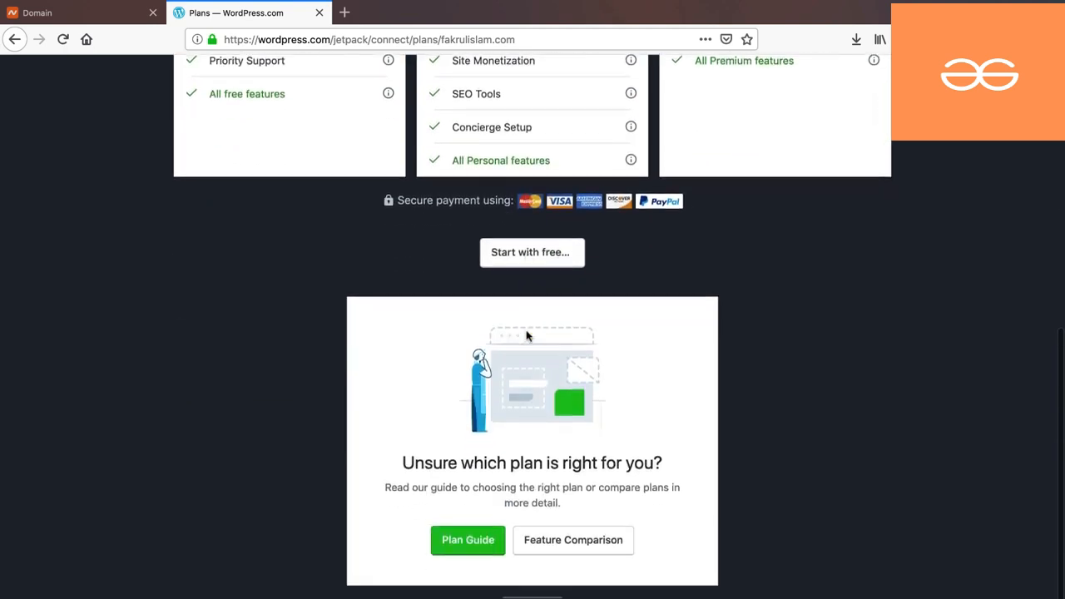
{"action": "left_click", "coordinate": [528, 231]}
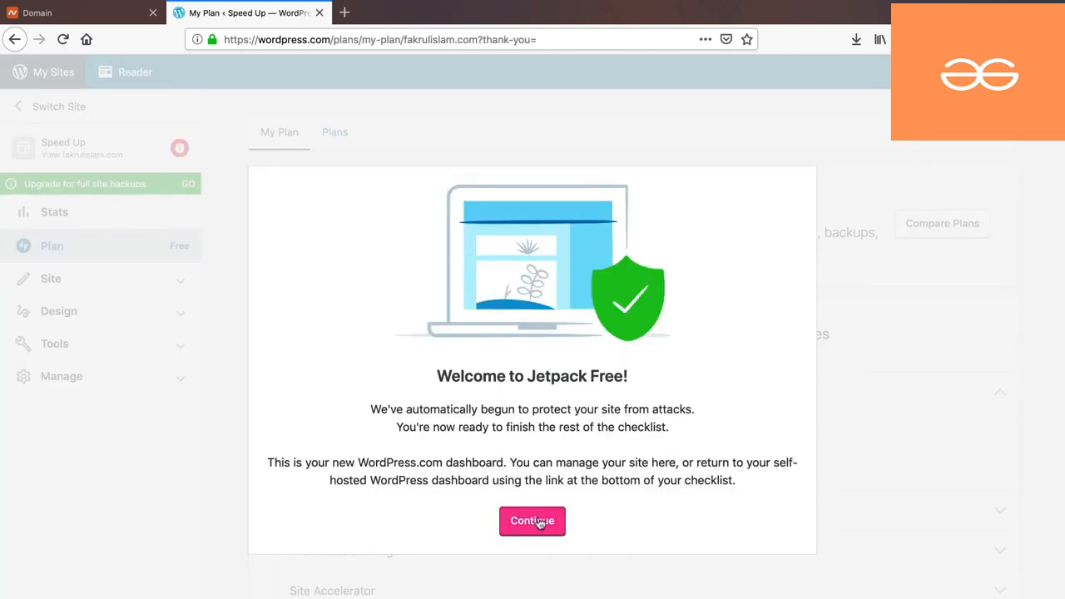
{"action": "left_click", "coordinate": [532, 521]}
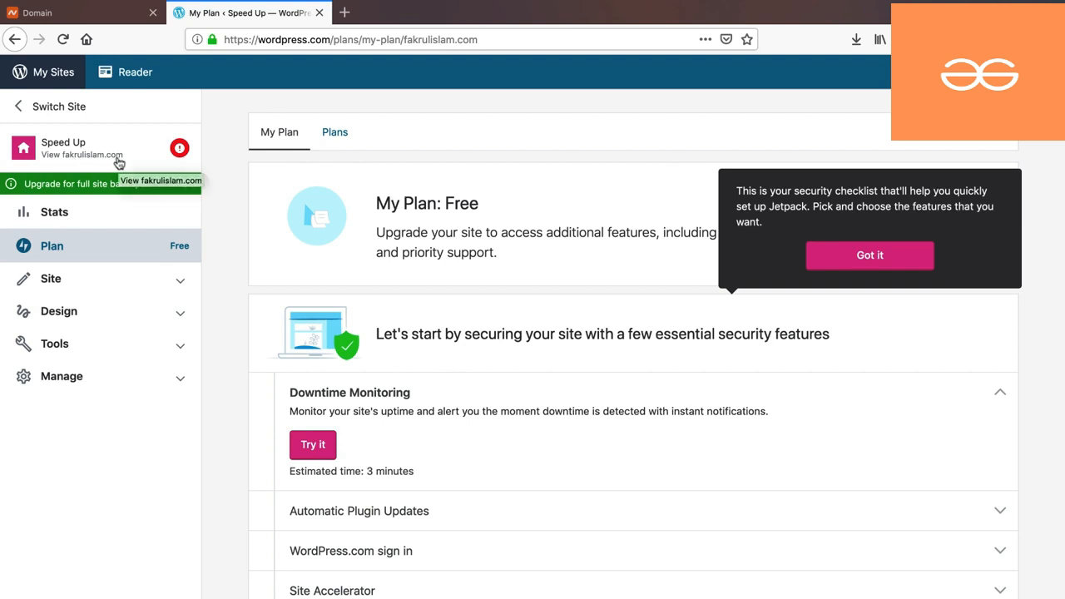
- Open the site's wp-admin dashboard in a new tab placed second in the tab bar
{"action": "key", "text": "super+t"}
{"action": "type", "text": "fakrulislam.com/"}
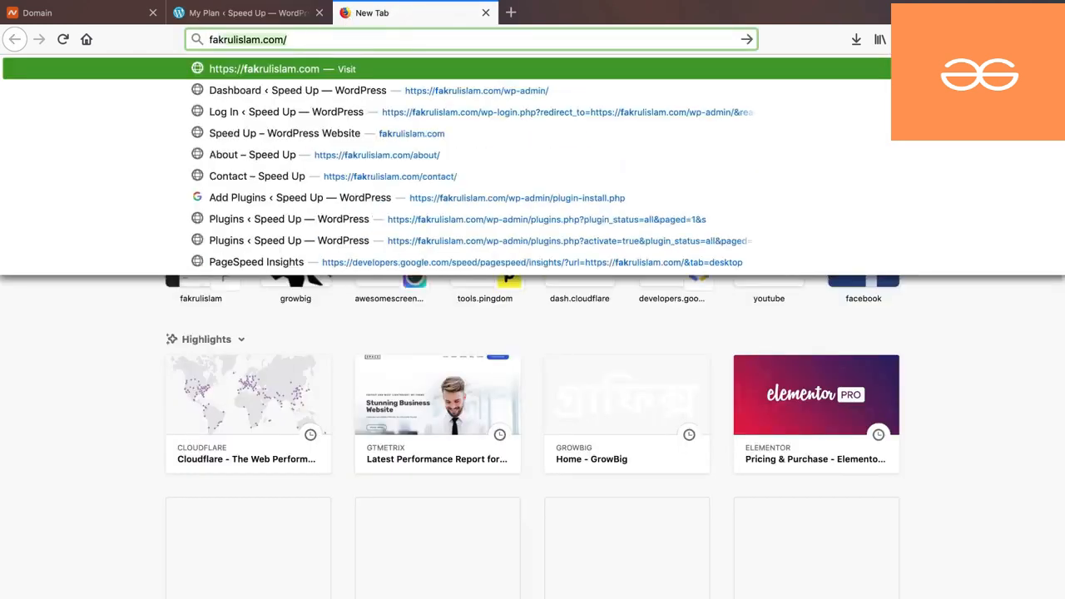
{"action": "key", "text": "Right"}
{"action": "type", "text": "wp-admin/"}
{"action": "key", "text": "Return"}
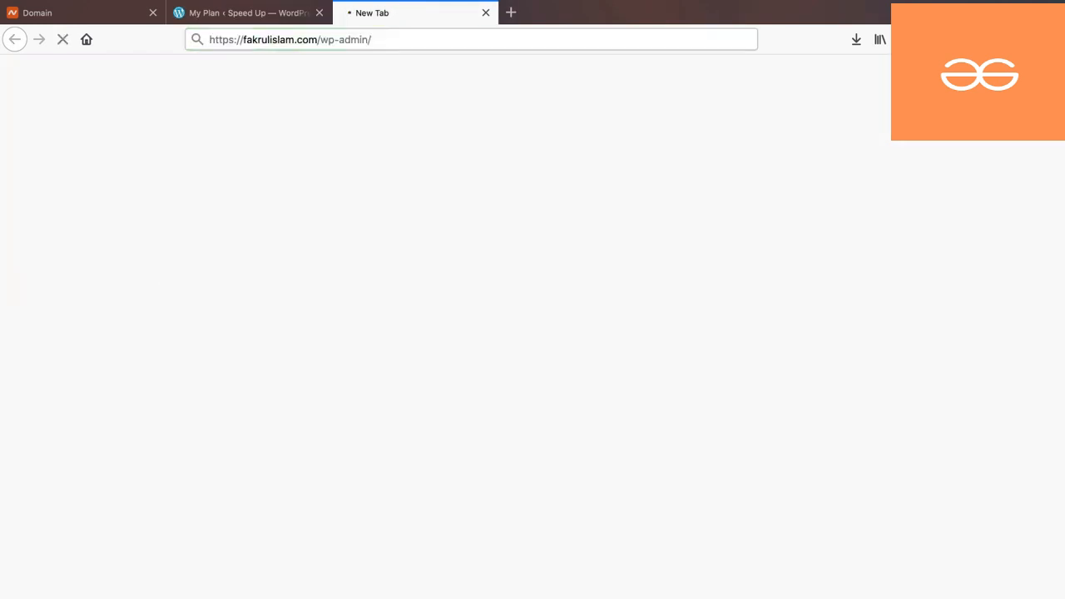
{"action": "left_click_drag", "start_coordinate": [357, 9], "coordinate": [262, 14]}
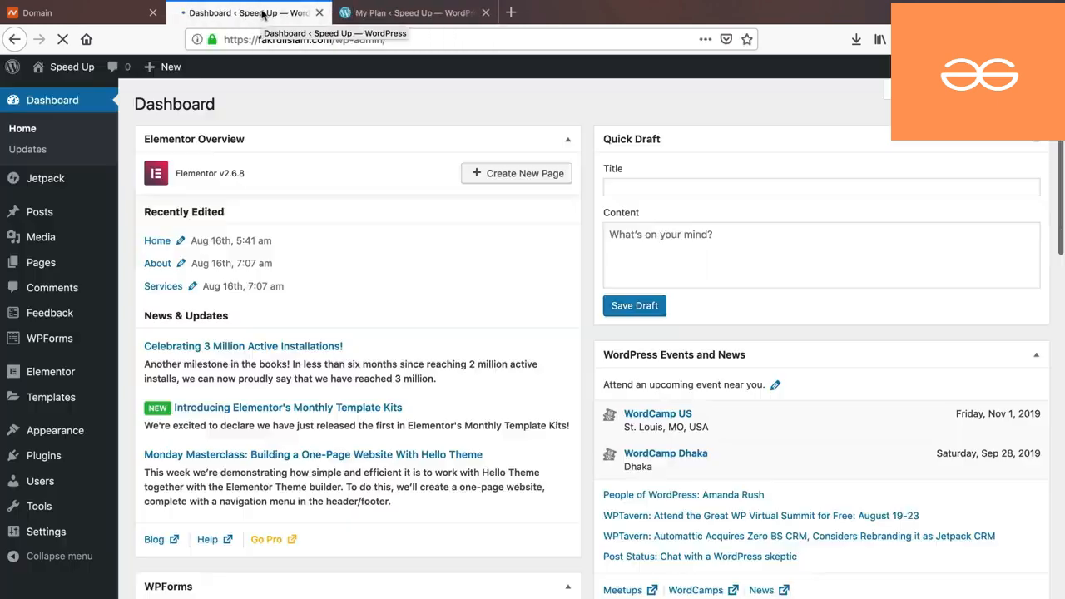
- Enable Jetpack's site accelerator and lazy image loading, plus downtime monitoring under Security
{"action": "mouse_move", "coordinate": [68, 179]}
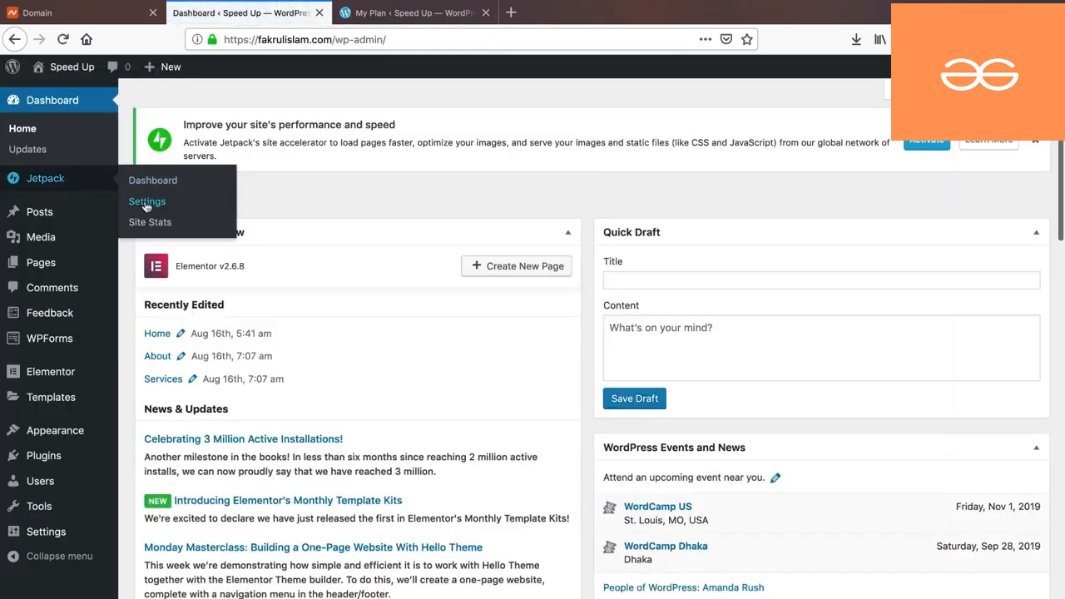
{"action": "left_click", "coordinate": [145, 204]}
{"action": "left_click", "coordinate": [308, 161]}
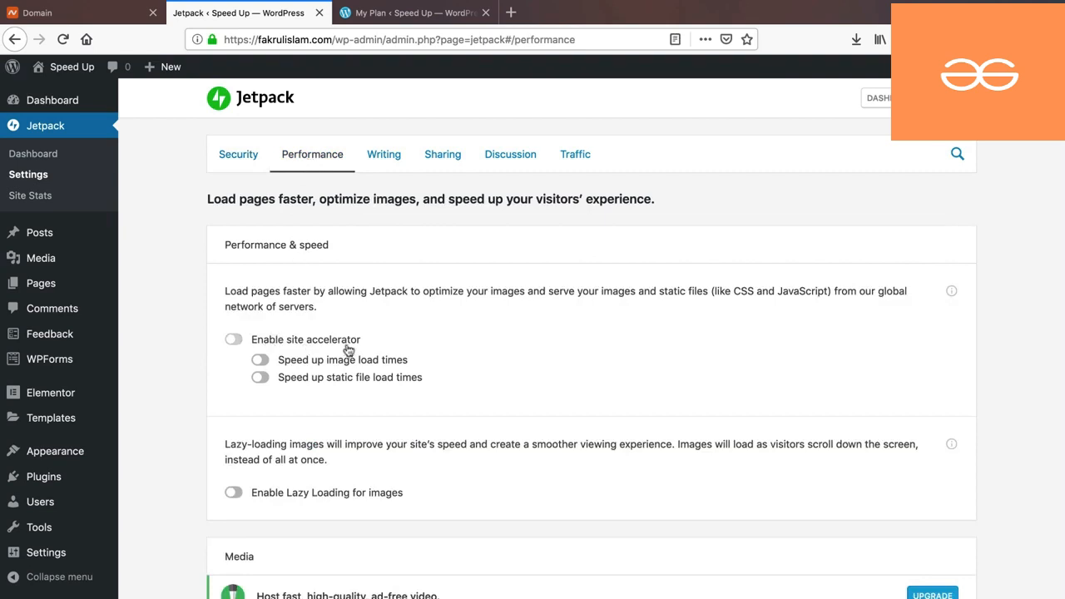
{"action": "left_click", "coordinate": [235, 341]}
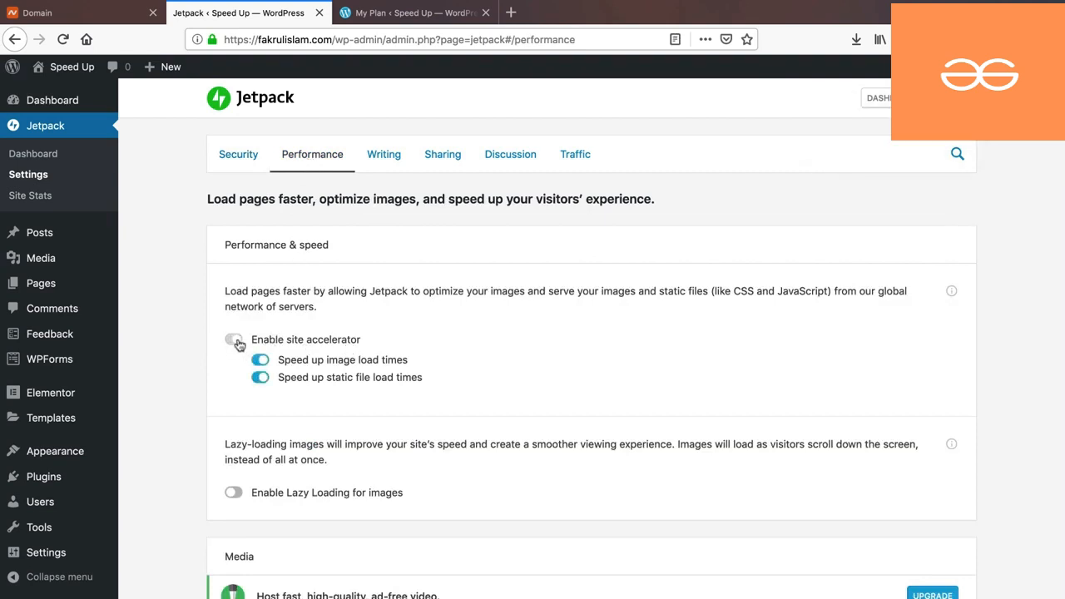
{"action": "left_click", "coordinate": [235, 492]}
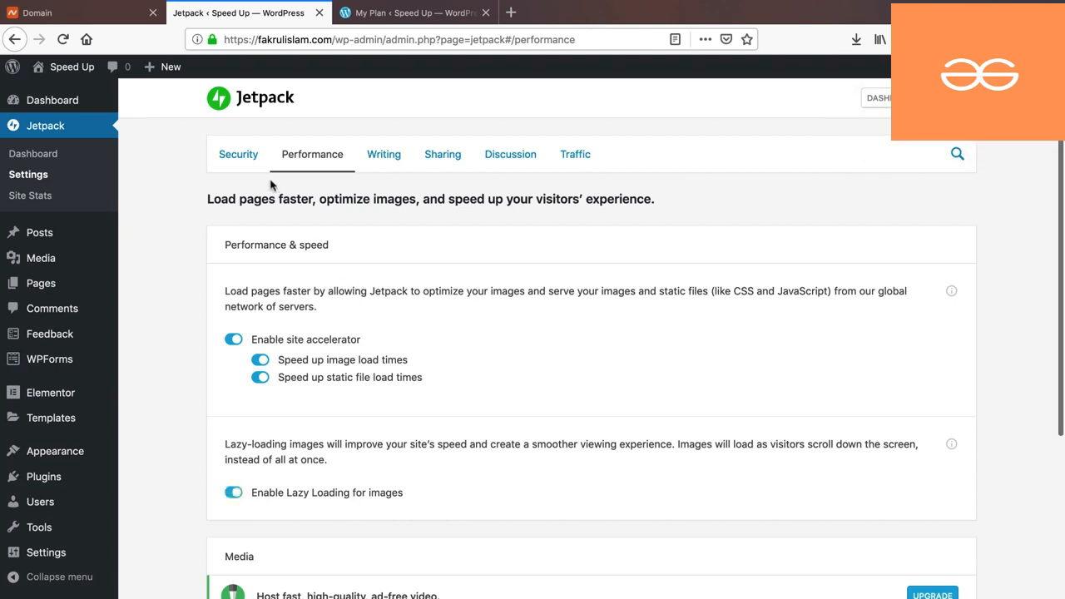
{"action": "left_click", "coordinate": [238, 158]}
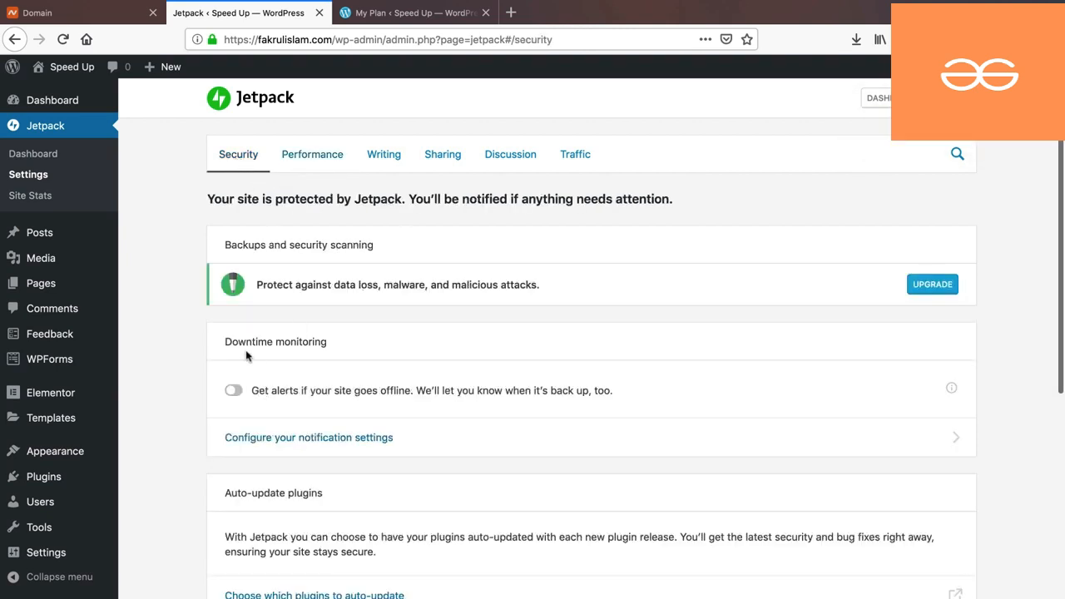
{"action": "left_click", "coordinate": [233, 390]}
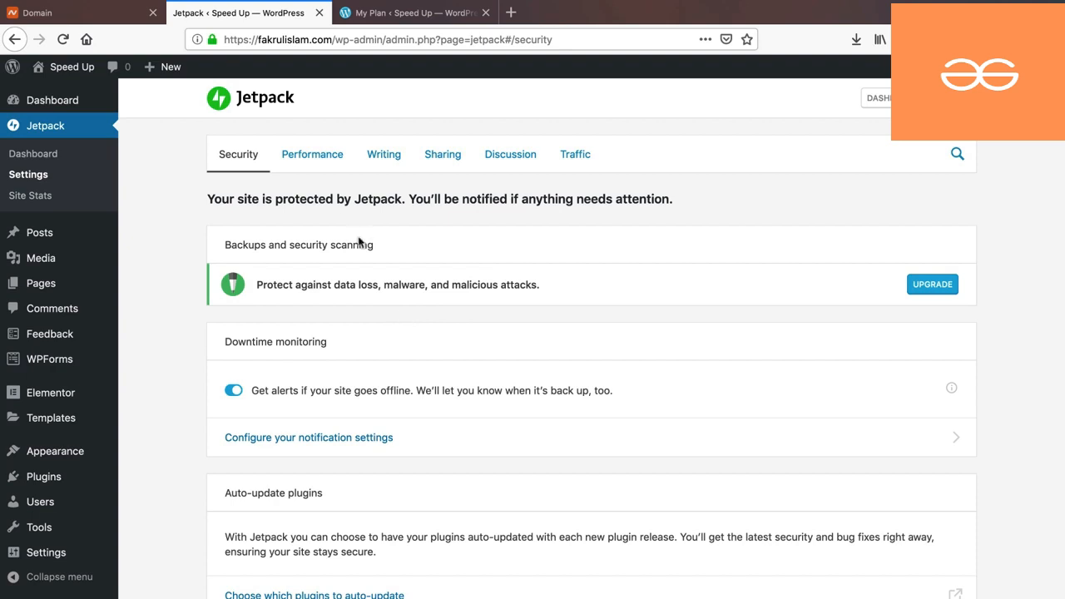
{"action": "left_click", "coordinate": [314, 158]}
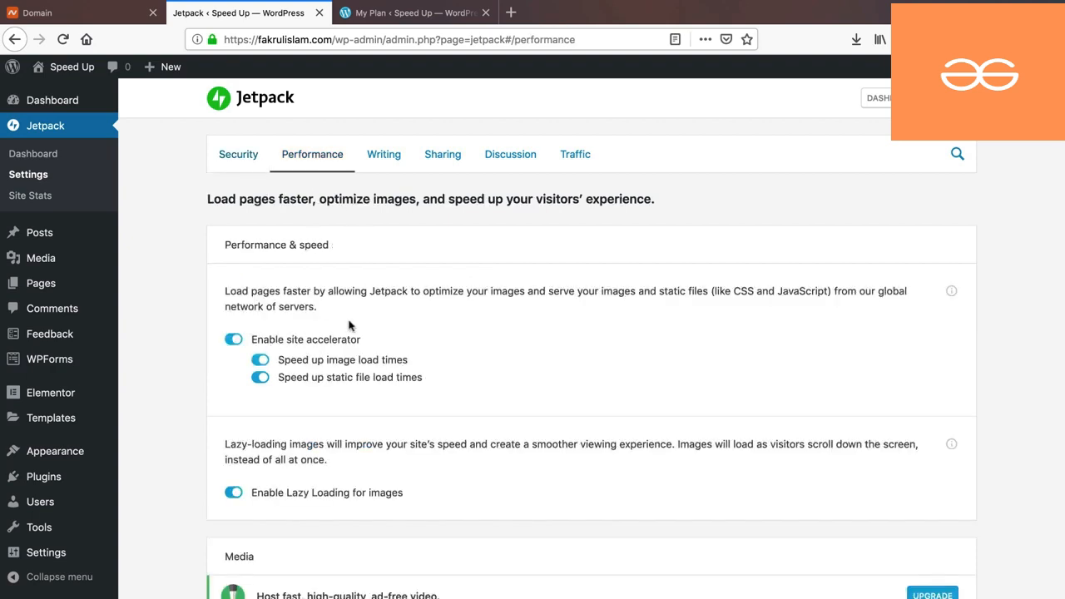
- Check the WordPress.com My Plan tab, then close it
{"action": "left_click", "coordinate": [432, 15]}
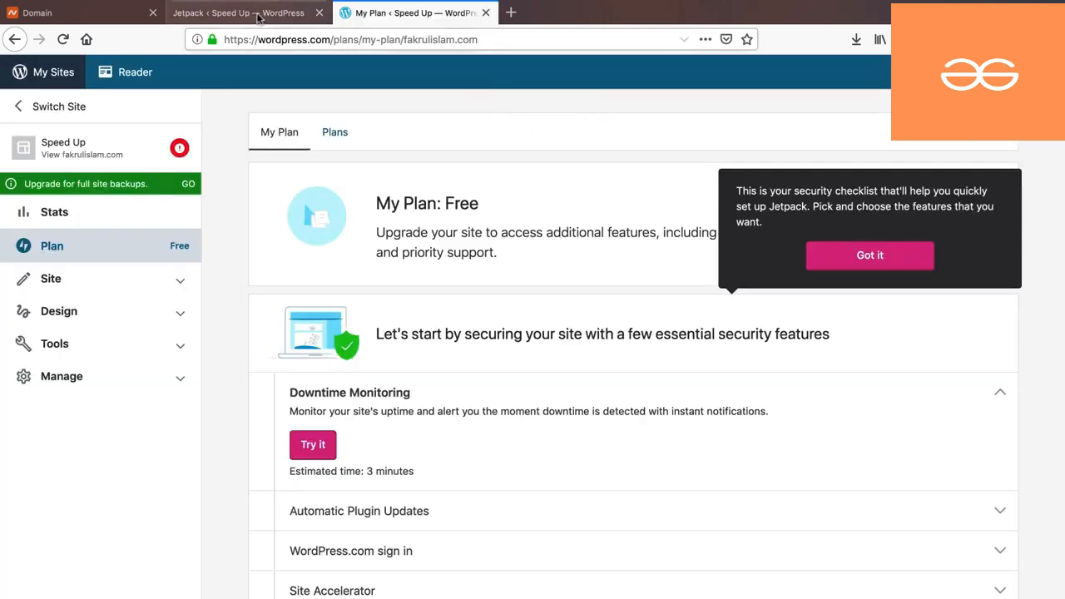
{"action": "left_click", "coordinate": [239, 13]}
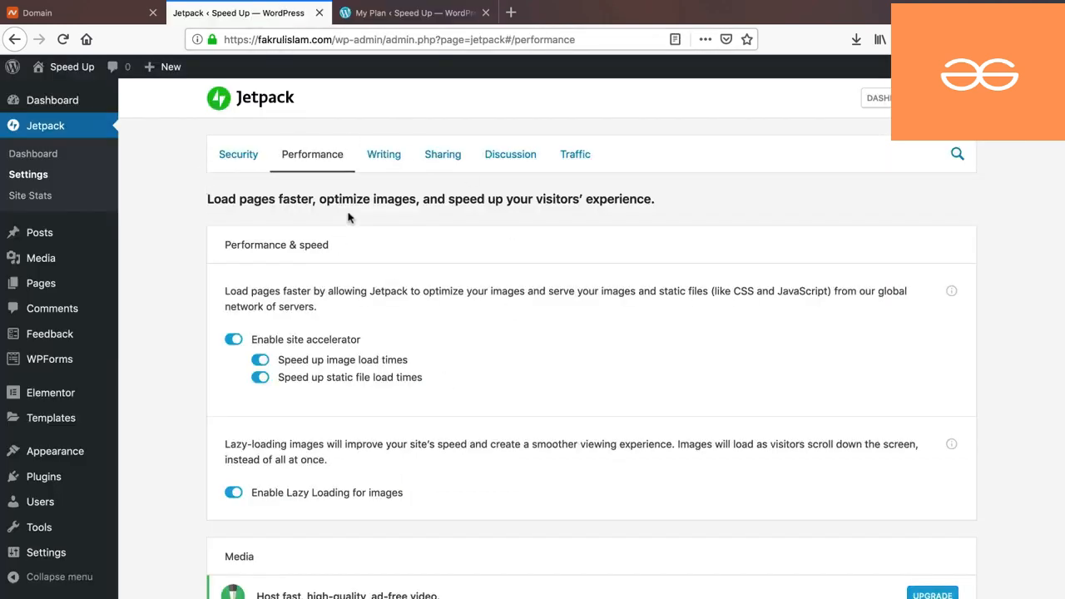
{"action": "left_click", "coordinate": [399, 13]}
{"action": "left_click_drag", "start_coordinate": [260, 39], "coordinate": [324, 40]}
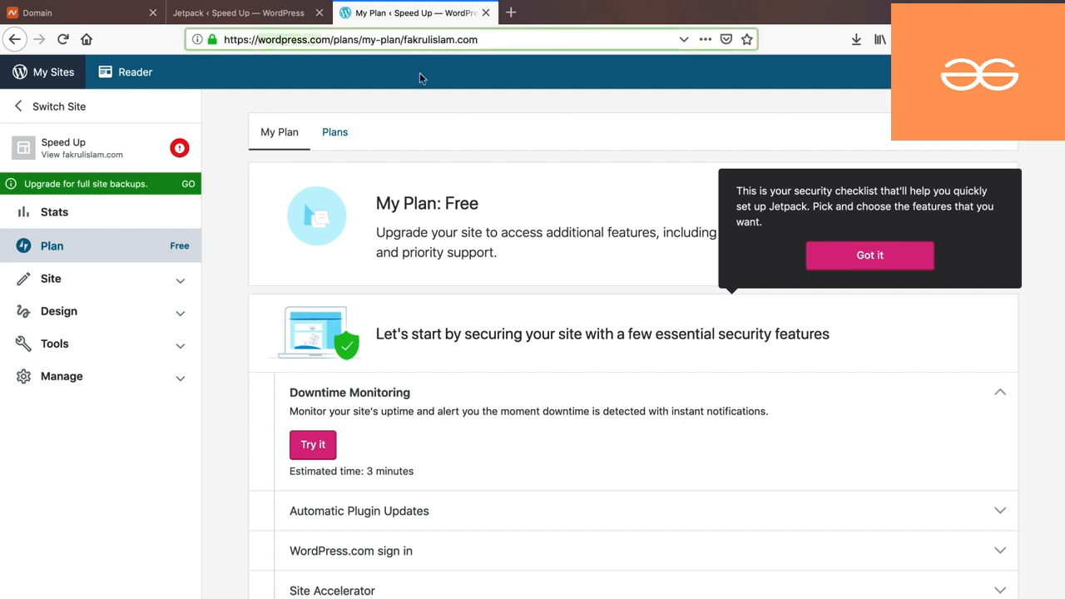
{"action": "left_click", "coordinate": [486, 12]}
- Open the live Speed Up site in a new browser tab
{"action": "mouse_move", "coordinate": [81, 73]}
{"action": "right_click", "coordinate": [51, 88]}
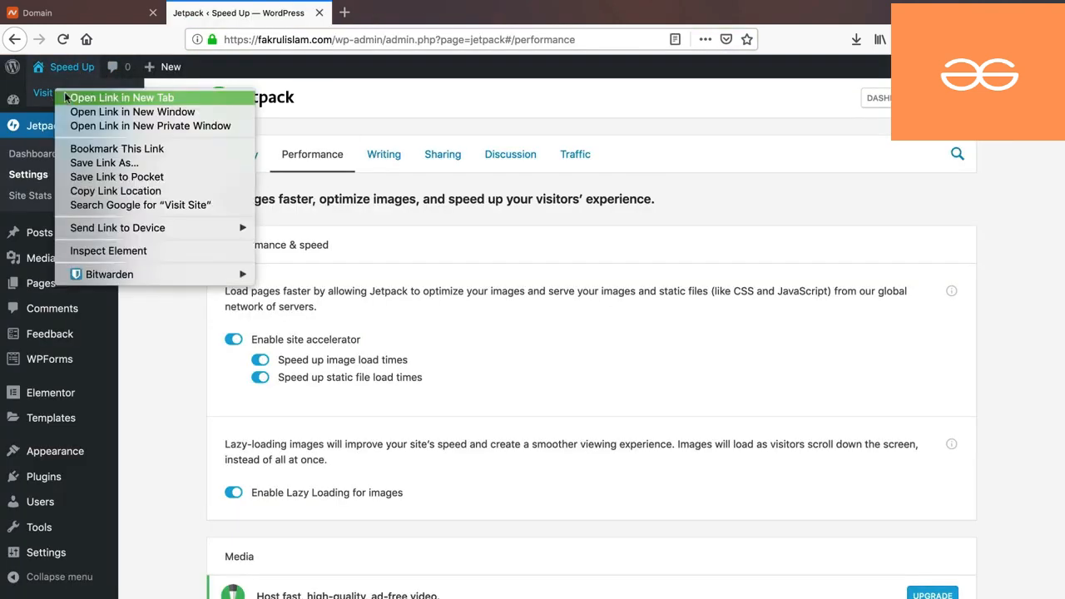
{"action": "left_click", "coordinate": [92, 98]}
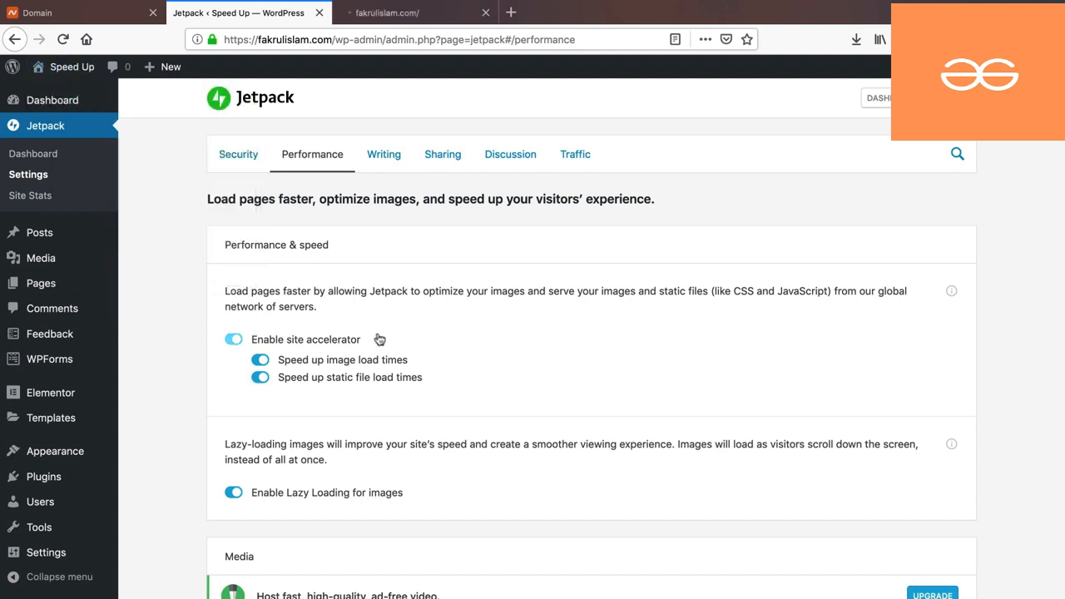
{"action": "left_click", "coordinate": [390, 14]}
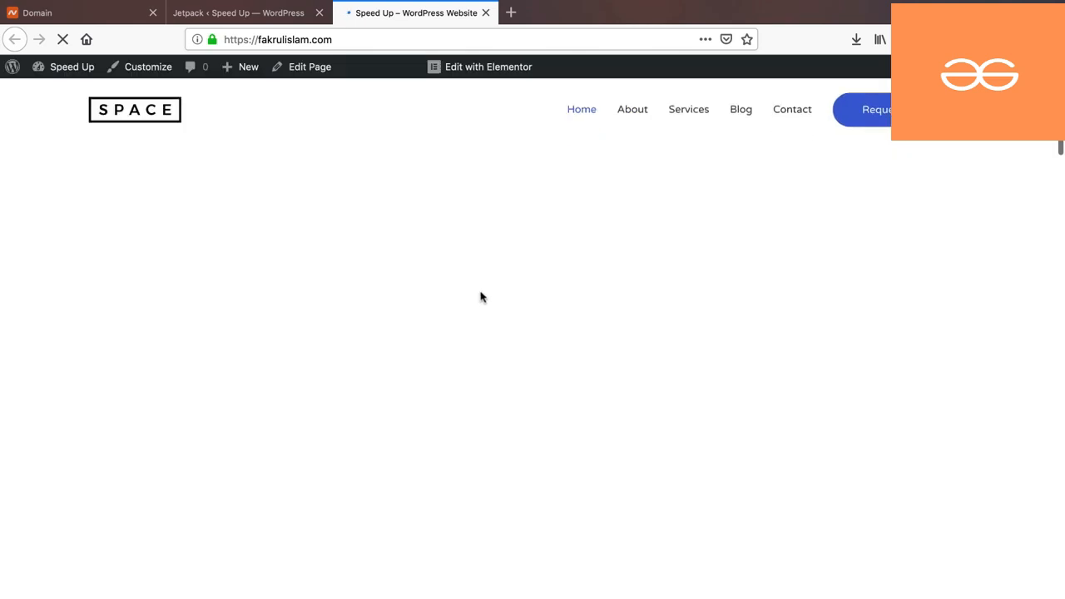
- View the What clients say photo alone and confirm its URL is on i2.wp.com as WEBP
{"action": "scroll", "coordinate": [480, 297], "scroll_direction": "down", "scroll_amount": 12}
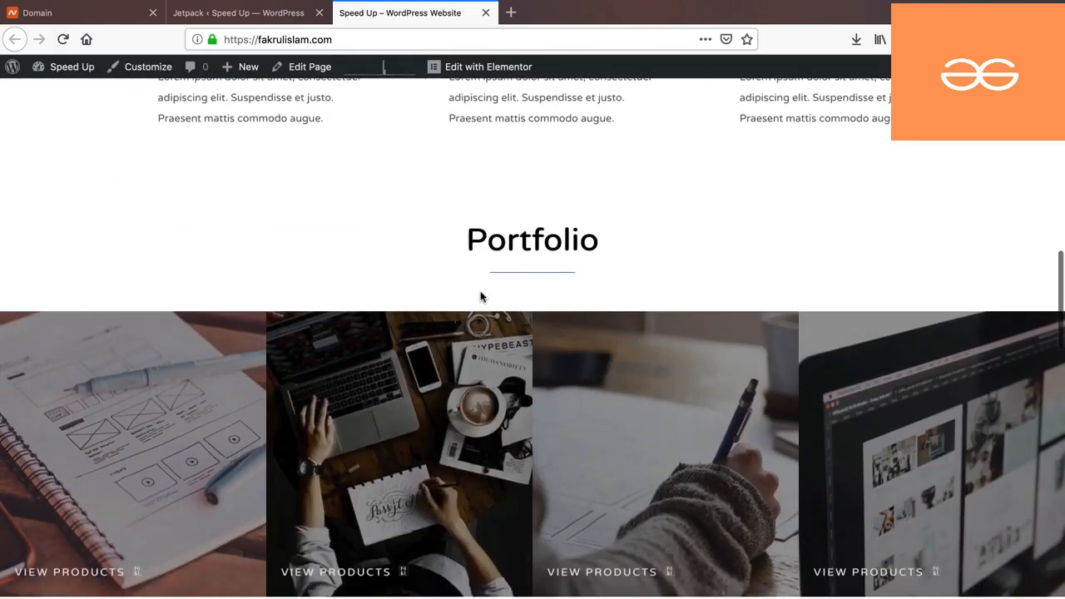
{"action": "scroll", "coordinate": [480, 297], "scroll_direction": "down", "scroll_amount": 8}
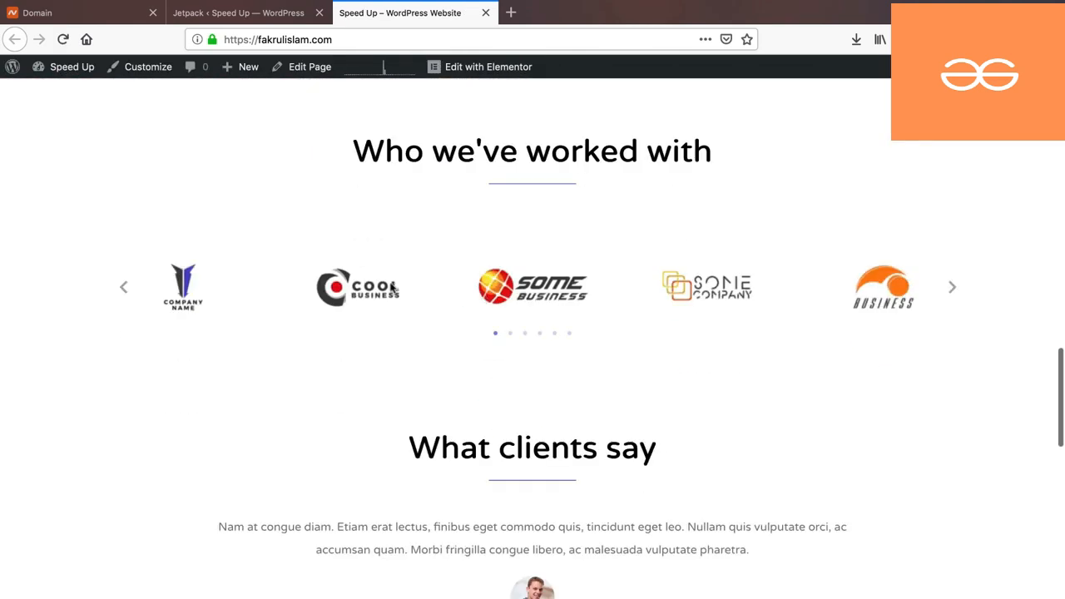
{"action": "scroll", "coordinate": [443, 339], "scroll_direction": "down", "scroll_amount": 5}
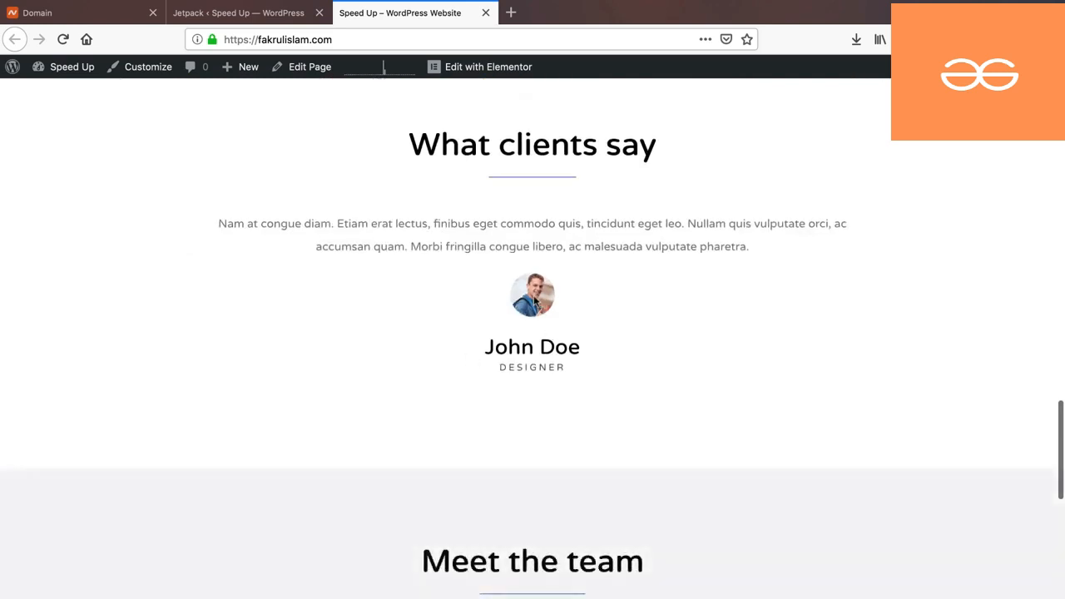
{"action": "right_click", "coordinate": [533, 297]}
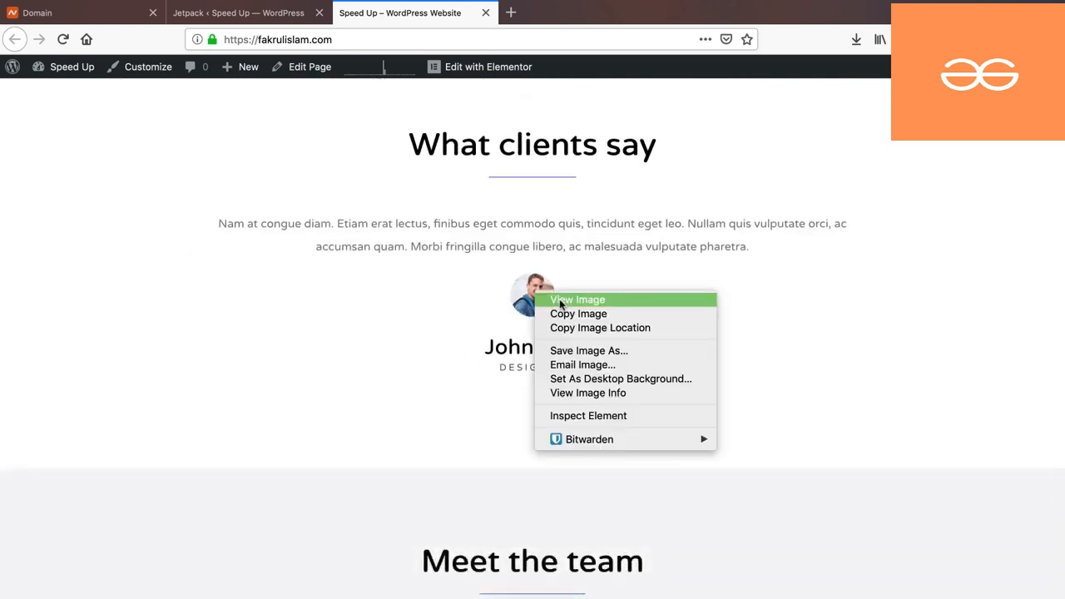
{"action": "left_click", "coordinate": [560, 301]}
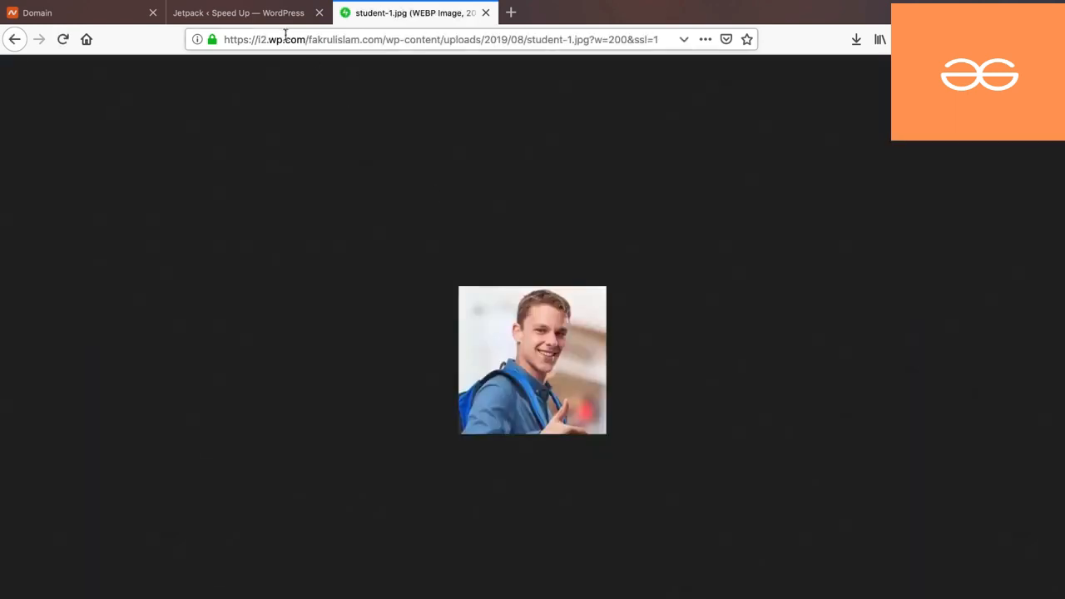
{"action": "left_click", "coordinate": [255, 39]}
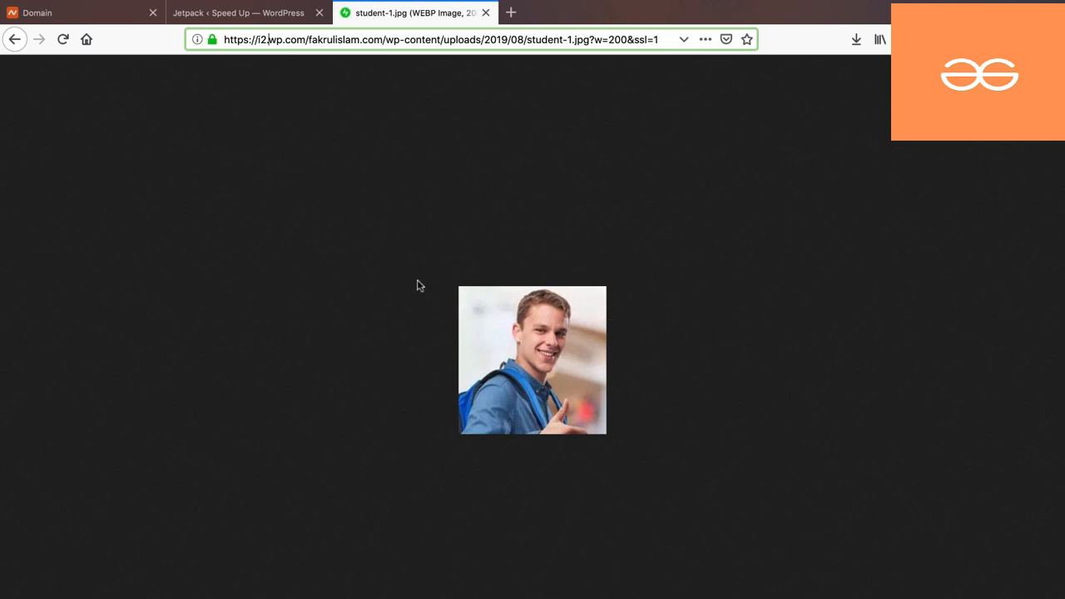
{"action": "left_click", "coordinate": [15, 39]}
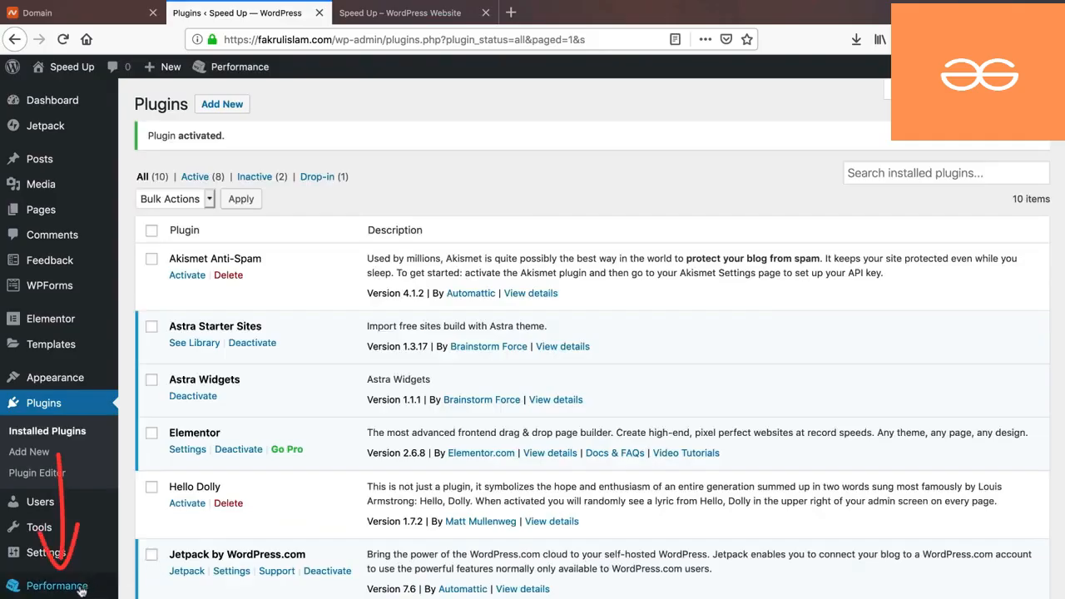
- Reveal W3 Total Cache's Performance menu in the WordPress admin sidebar
{"action": "mouse_move", "coordinate": [73, 589]}
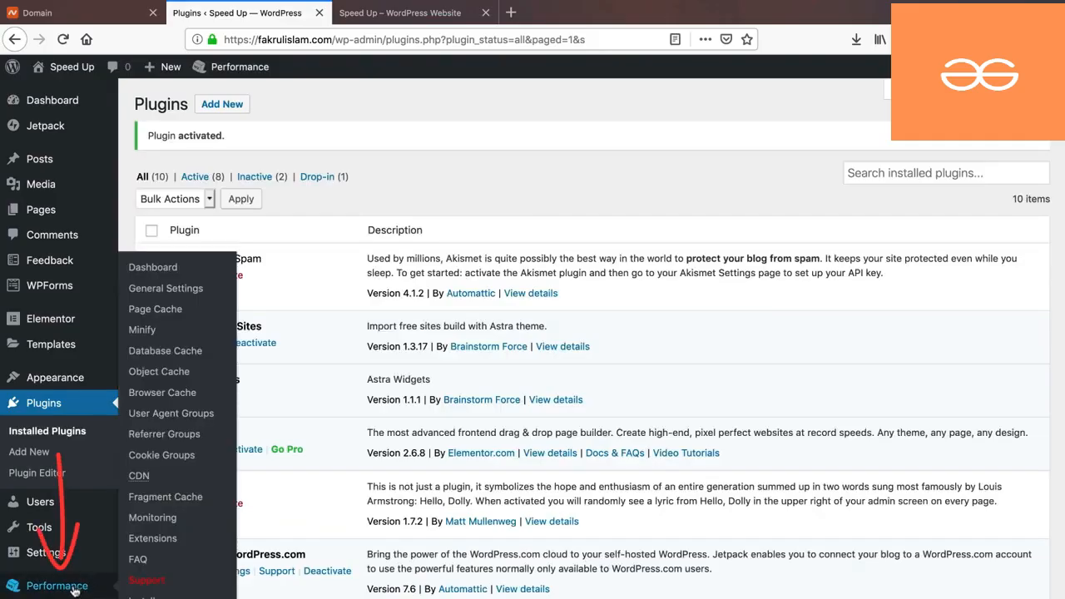
- Confirm Page Cache (Disk: Enhanced) and Browser Cache are enabled in General Settings, then view the homepage
{"action": "left_click", "coordinate": [162, 293]}
{"action": "scroll", "coordinate": [463, 359], "scroll_direction": "down", "scroll_amount": 3}
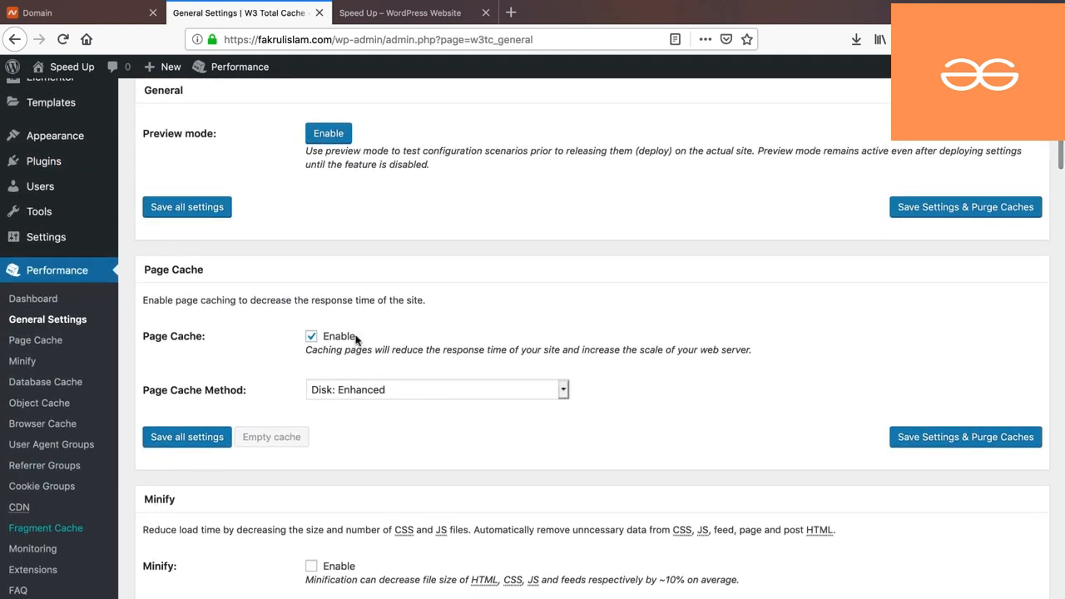
{"action": "scroll", "coordinate": [356, 337], "scroll_direction": "down", "scroll_amount": 5}
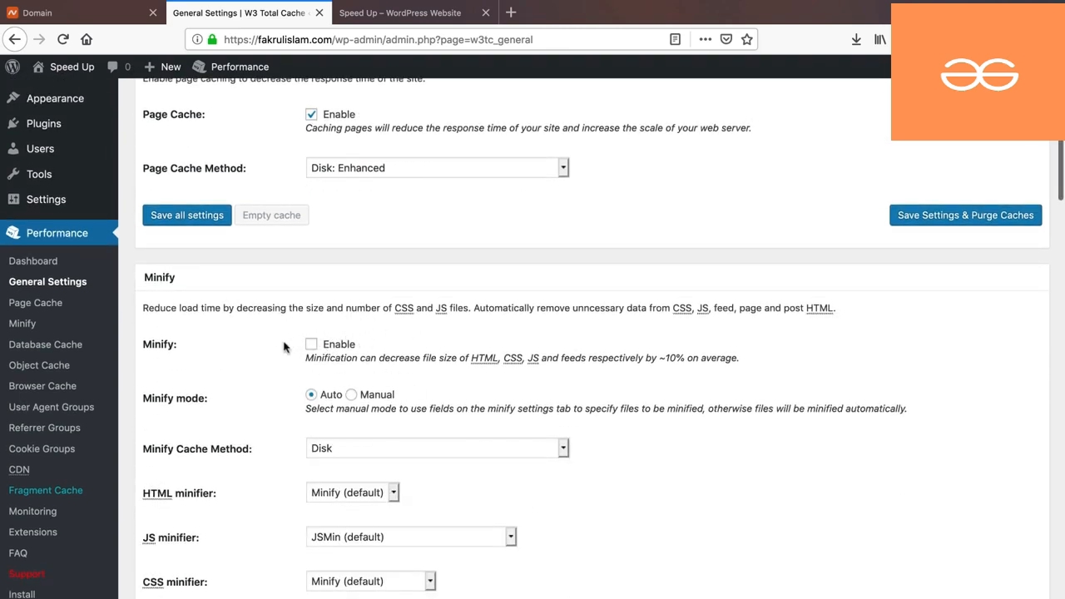
{"action": "scroll", "coordinate": [286, 344], "scroll_direction": "down", "scroll_amount": 7}
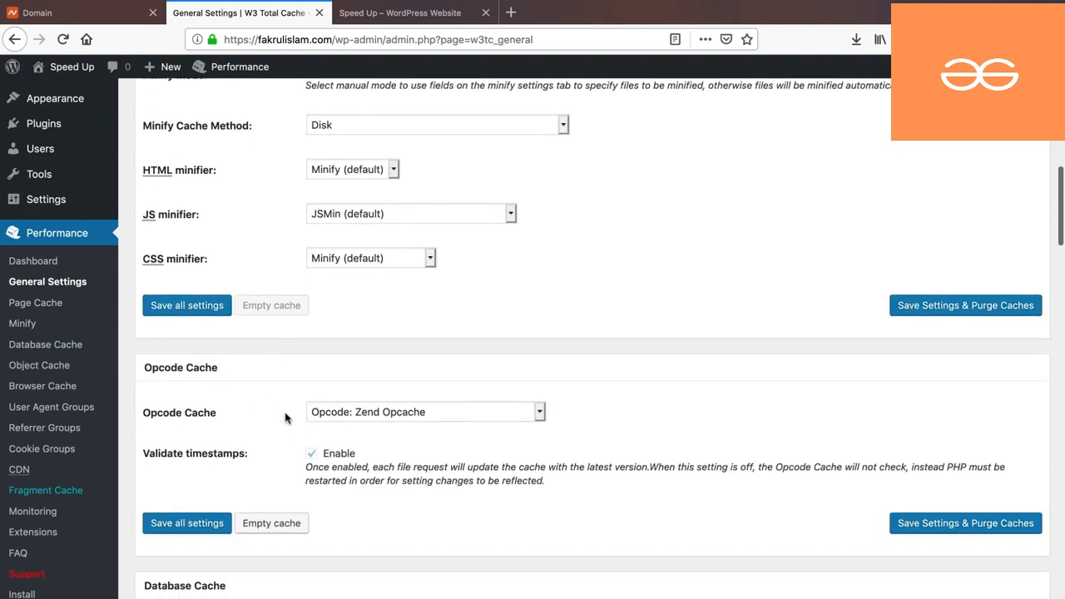
{"action": "scroll", "coordinate": [307, 411], "scroll_direction": "down", "scroll_amount": 8}
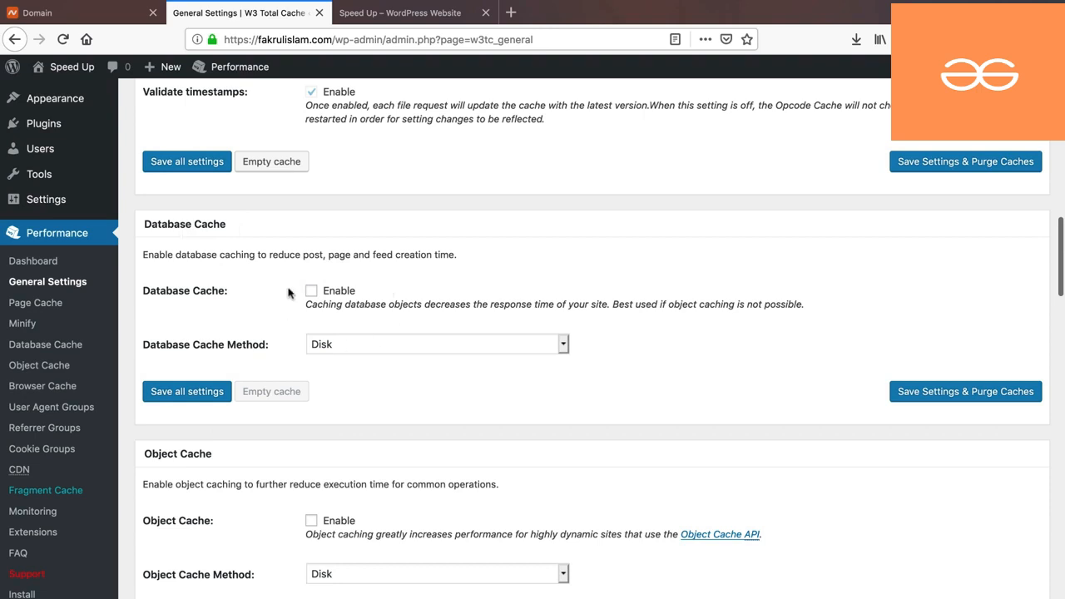
{"action": "scroll", "coordinate": [292, 292], "scroll_direction": "down", "scroll_amount": 3}
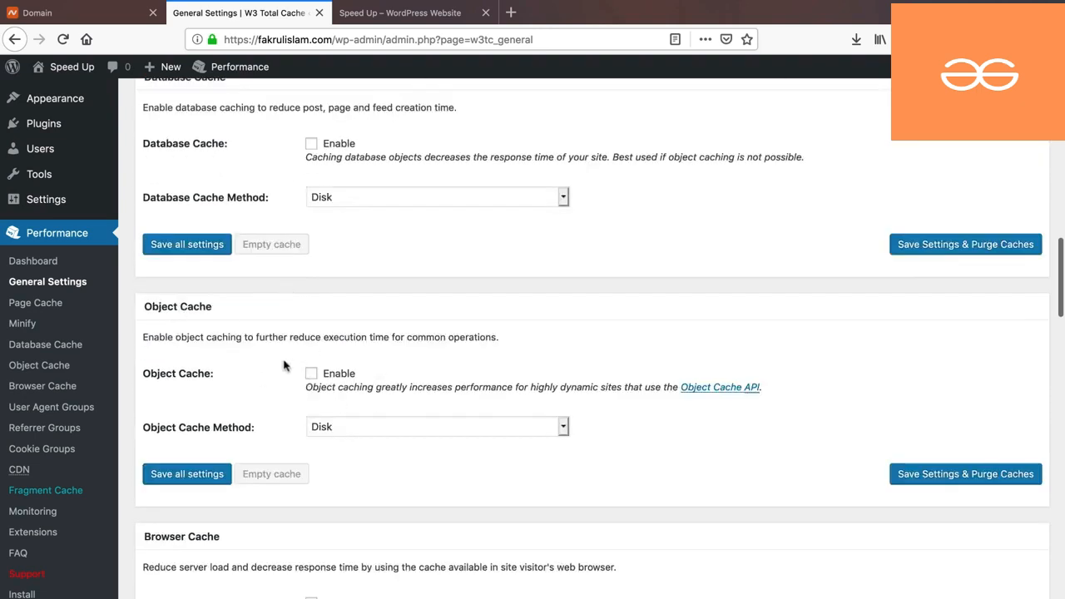
{"action": "scroll", "coordinate": [283, 366], "scroll_direction": "down", "scroll_amount": 4}
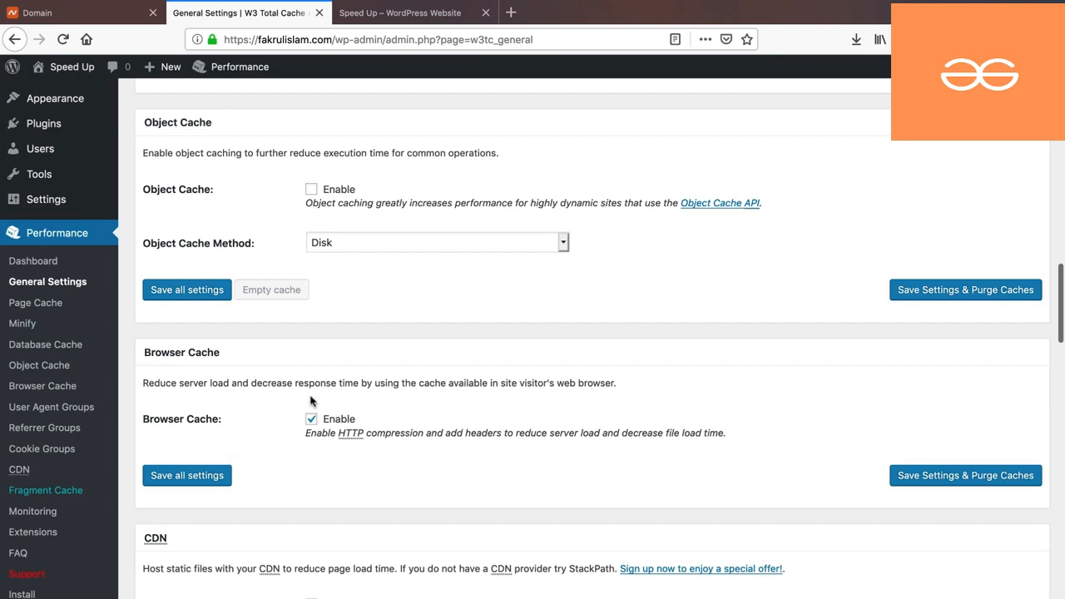
{"action": "left_click", "coordinate": [386, 14]}
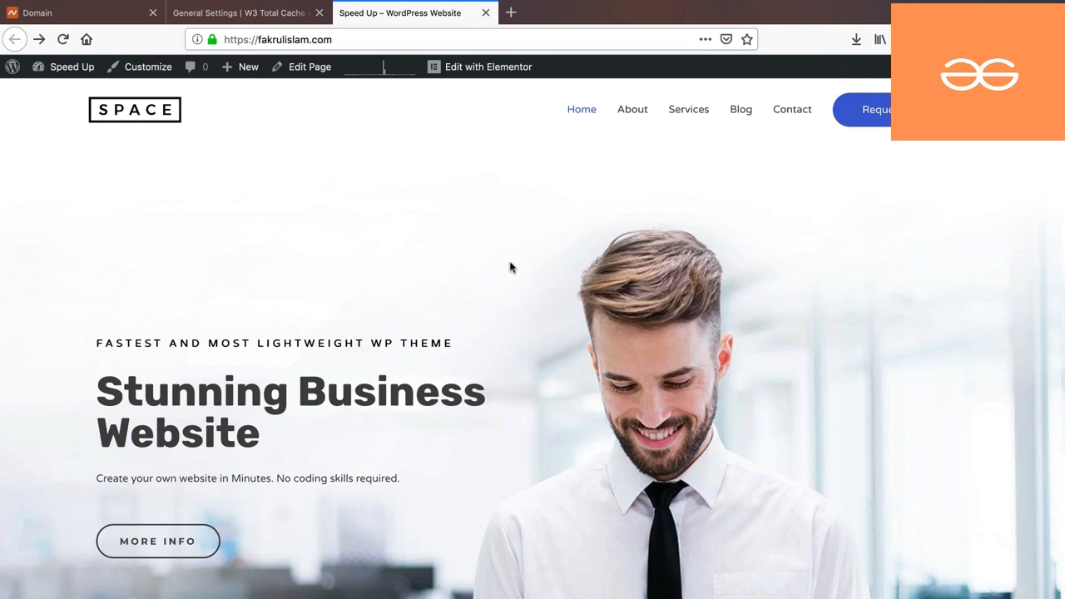
- Open the homepage's HTML page source in a new tab and scroll through the markup
{"action": "right_click", "coordinate": [337, 174]}
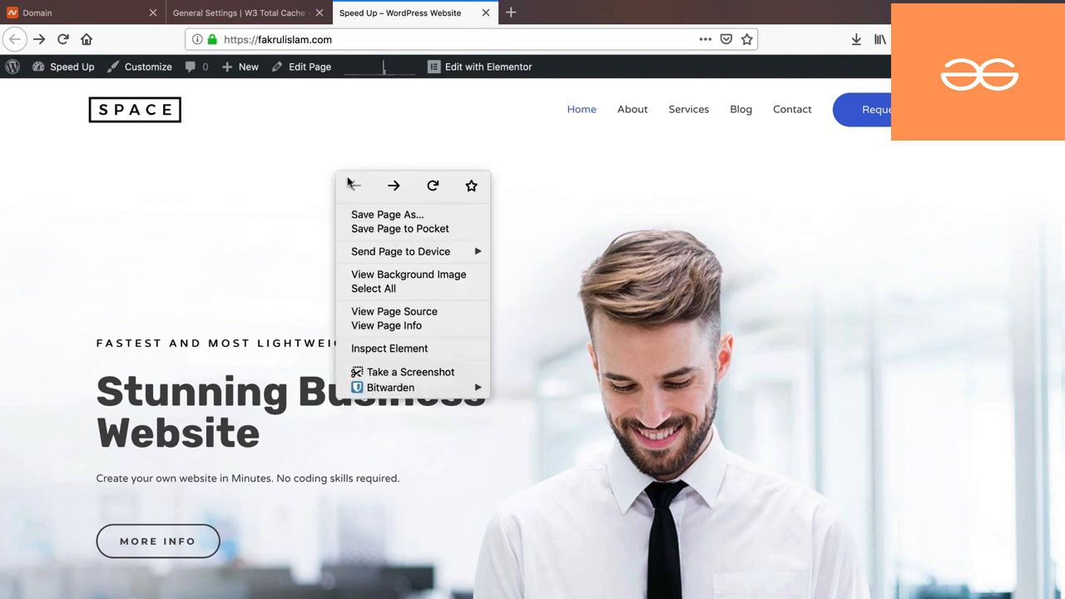
{"action": "left_click", "coordinate": [390, 314]}
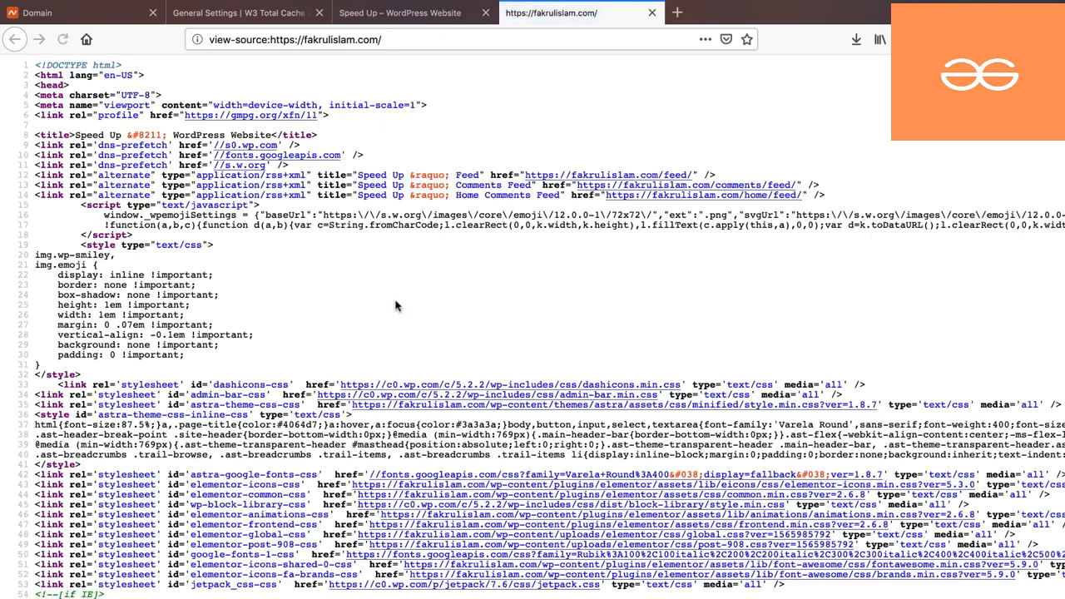
{"action": "scroll", "coordinate": [454, 285], "scroll_direction": "down", "scroll_amount": 5}
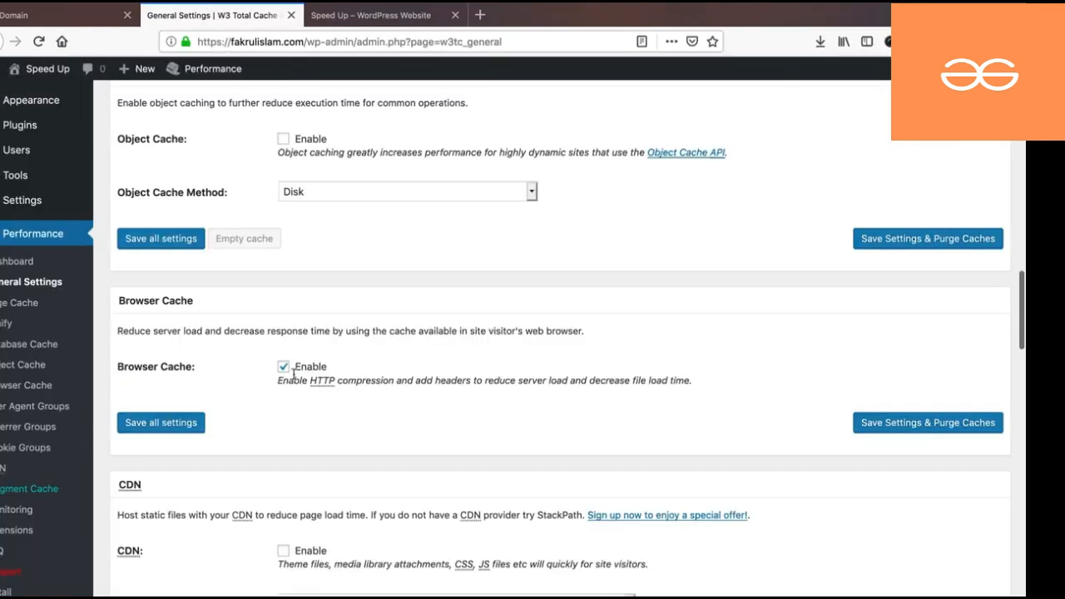
- Enable 'Optimize disk enhanced page and minify disk caching for NFS' and save all settings
{"action": "scroll", "coordinate": [293, 374], "scroll_direction": "down", "scroll_amount": 5}
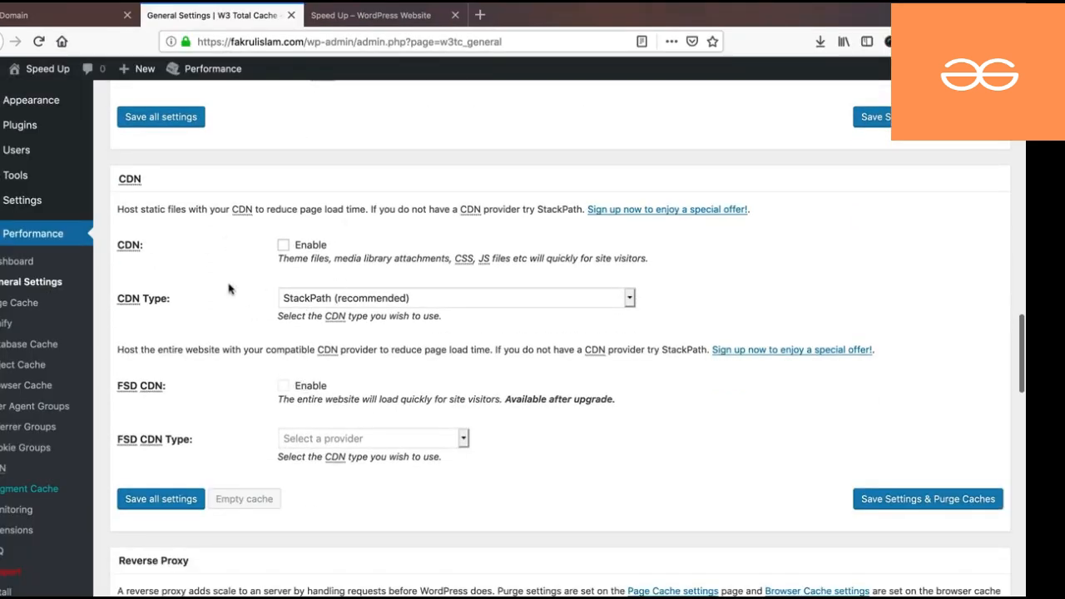
{"action": "scroll", "coordinate": [230, 288], "scroll_direction": "down", "scroll_amount": 5}
{"action": "scroll", "coordinate": [267, 311], "scroll_direction": "down", "scroll_amount": 4}
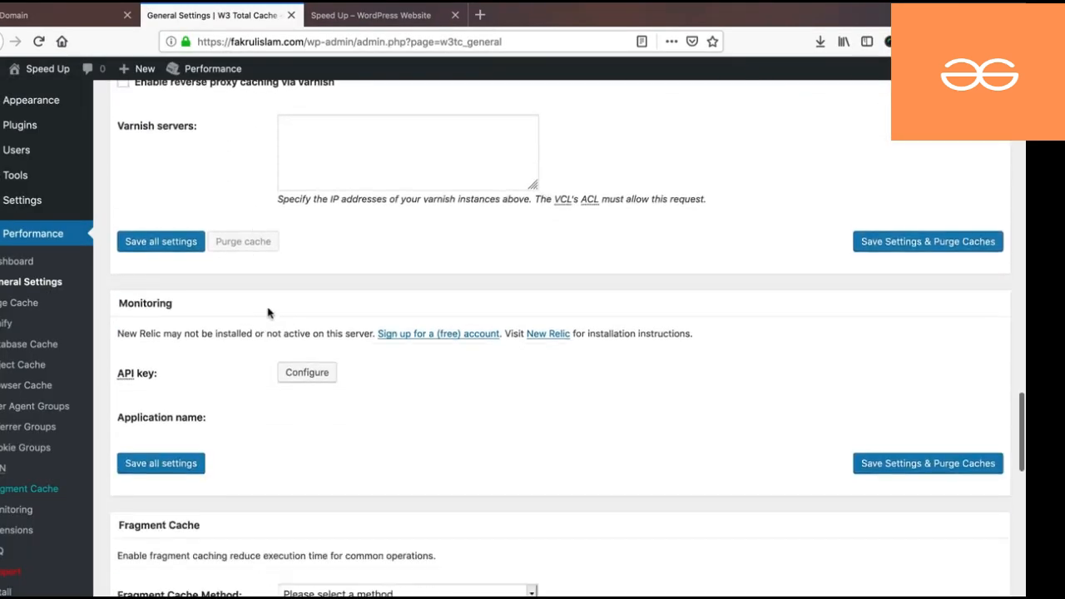
{"action": "scroll", "coordinate": [268, 312], "scroll_direction": "down", "scroll_amount": 7}
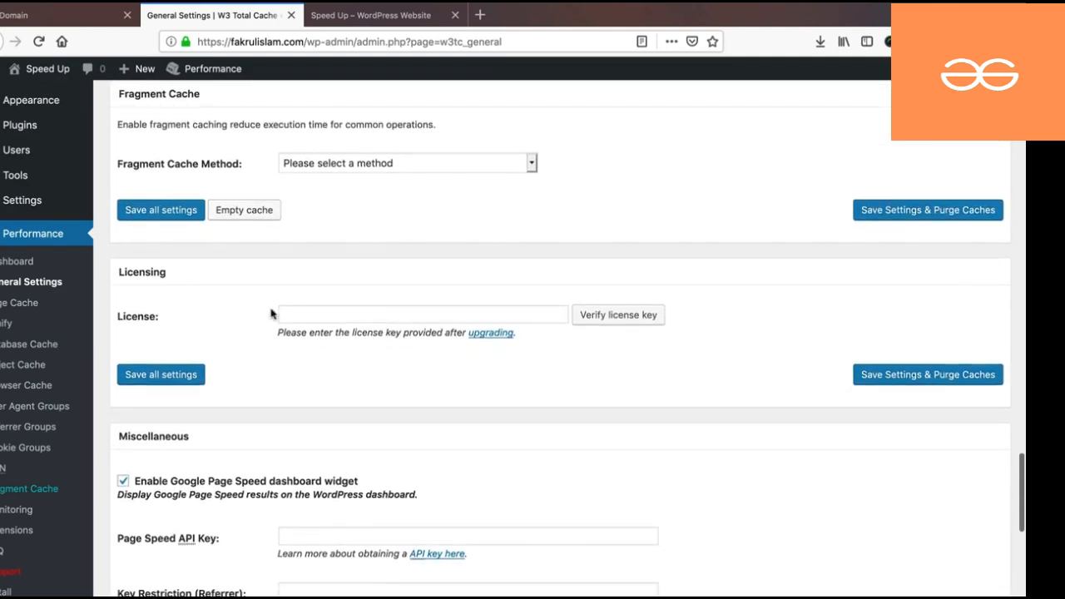
{"action": "scroll", "coordinate": [271, 314], "scroll_direction": "down", "scroll_amount": 4}
{"action": "scroll", "coordinate": [231, 345], "scroll_direction": "down", "scroll_amount": 1}
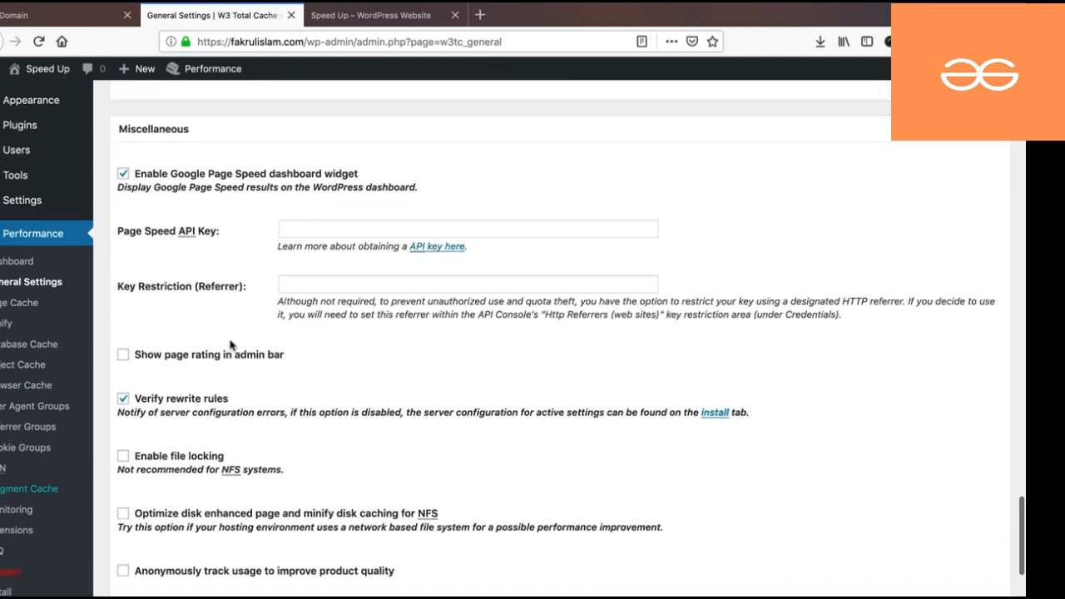
{"action": "scroll", "coordinate": [232, 345], "scroll_direction": "down", "scroll_amount": 1}
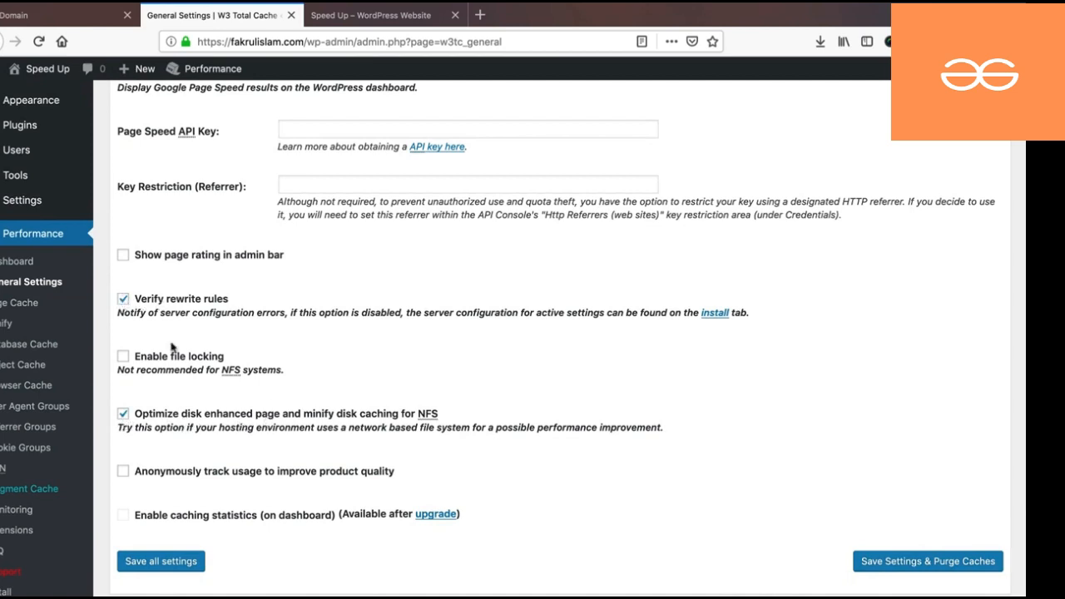
{"action": "scroll", "coordinate": [151, 569], "scroll_direction": "down", "scroll_amount": 5}
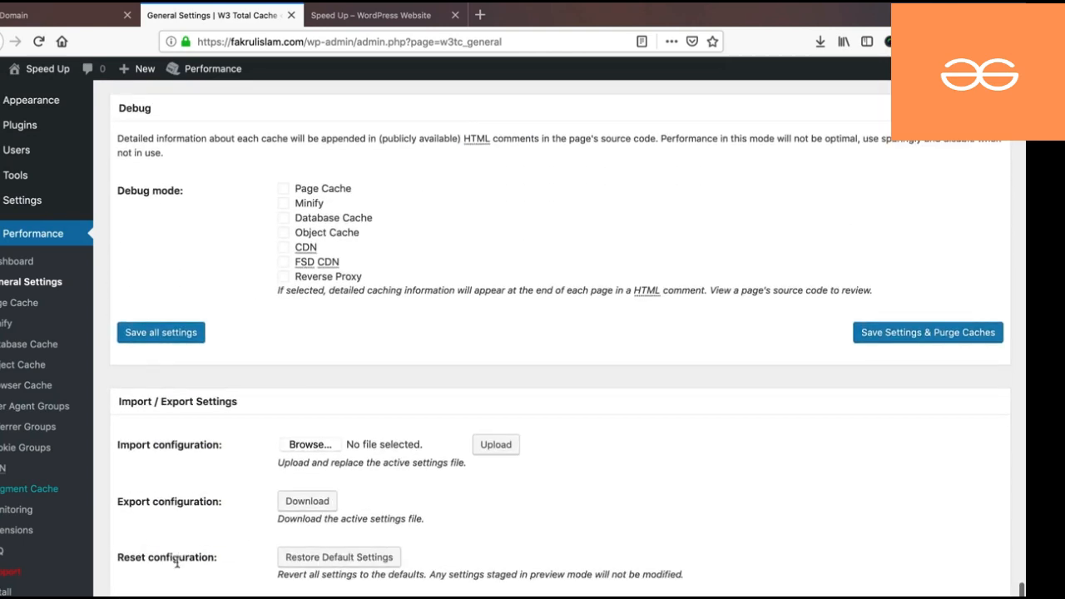
{"action": "left_click", "coordinate": [153, 339]}
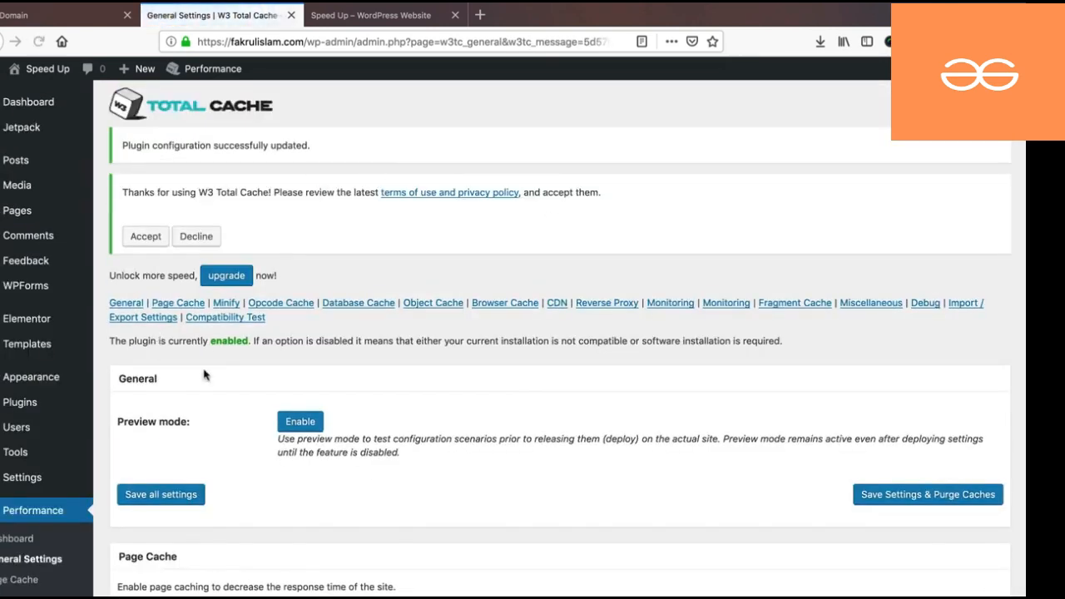
{"action": "scroll", "coordinate": [225, 357], "scroll_direction": "down", "scroll_amount": 3}
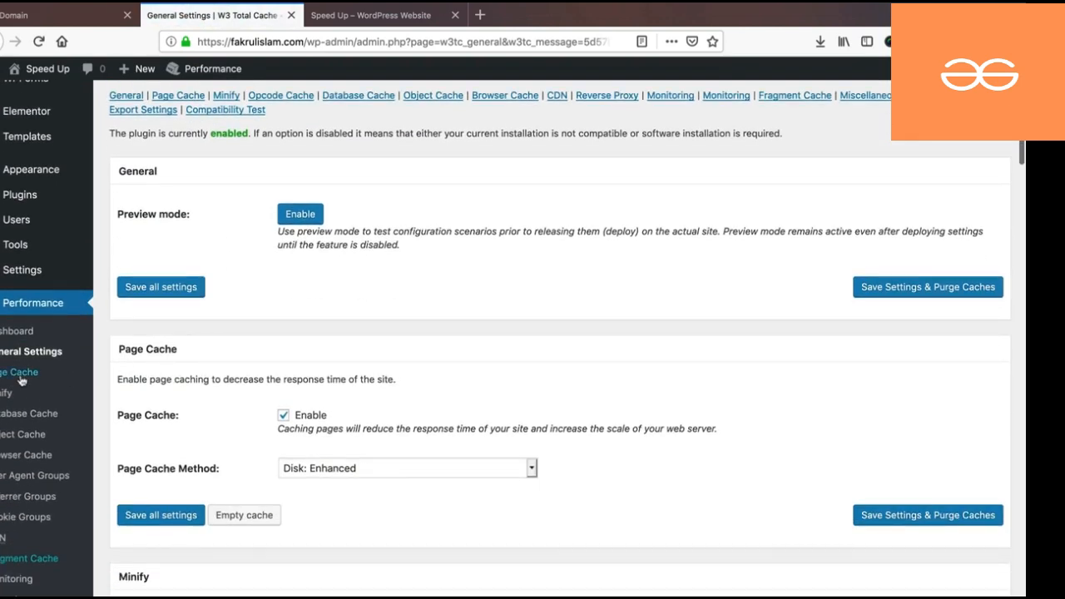
- On the Page Cache page, turn on Cache feeds, leaving SSL request caching enabled
{"action": "left_click", "coordinate": [19, 375]}
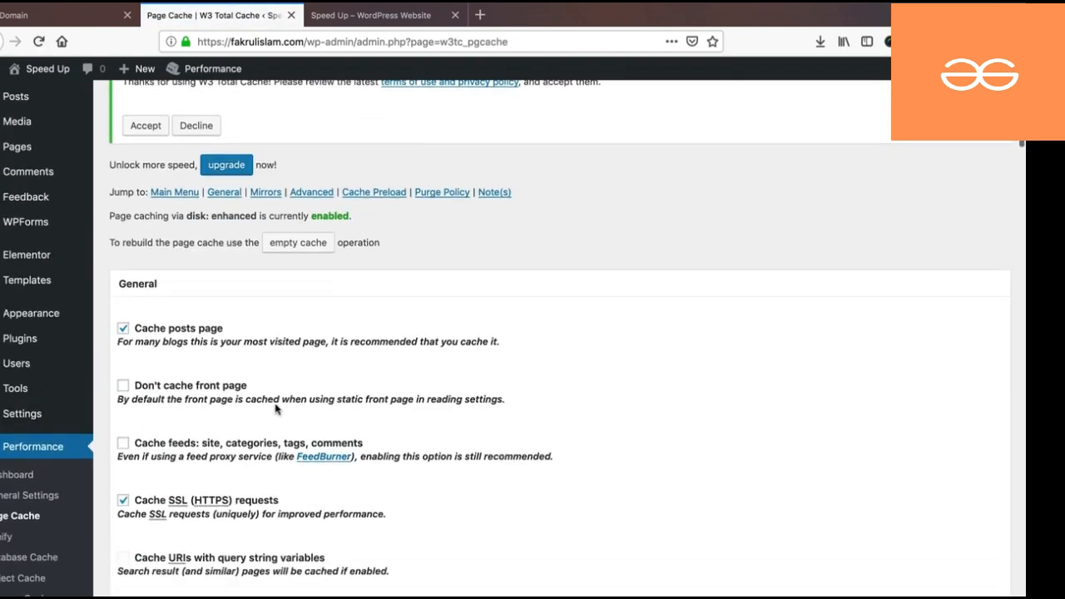
{"action": "scroll", "coordinate": [249, 406], "scroll_direction": "down", "scroll_amount": 2}
{"action": "left_click", "coordinate": [123, 374]}
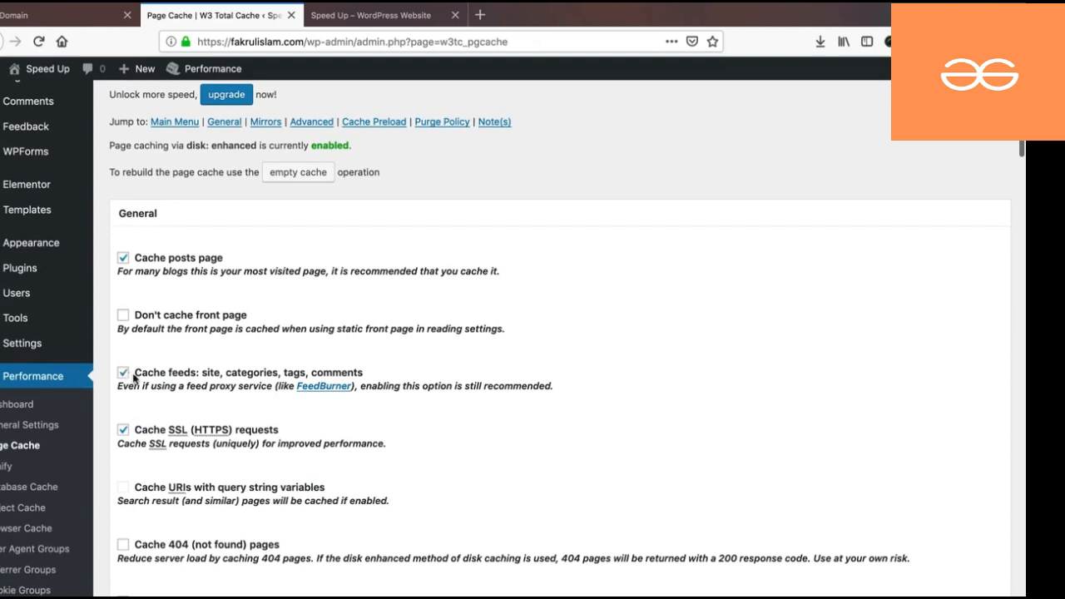
{"action": "scroll", "coordinate": [165, 412], "scroll_direction": "down", "scroll_amount": 2}
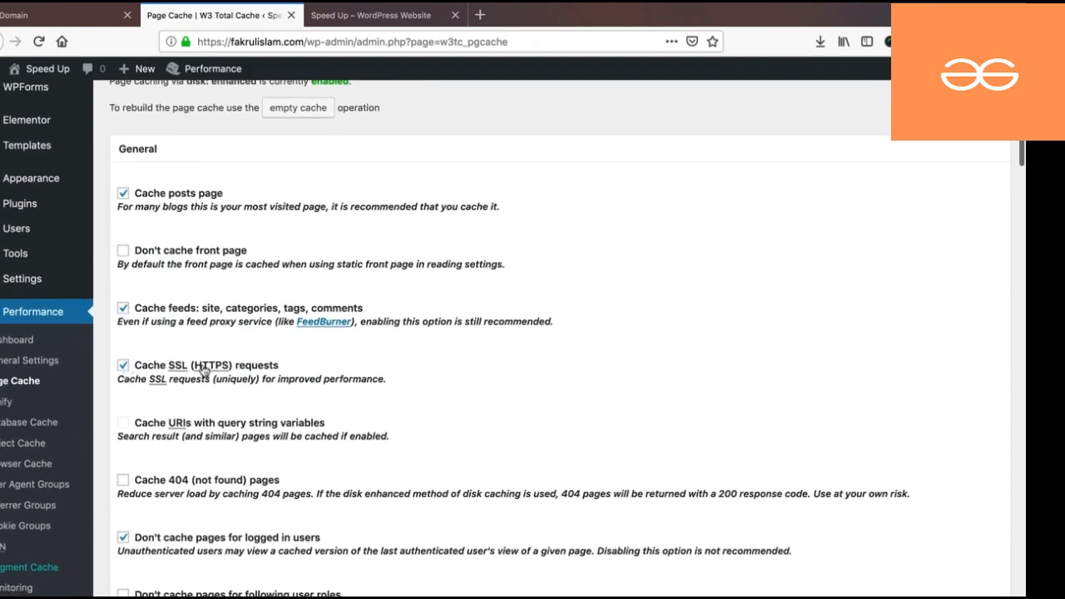
{"action": "mouse_move", "coordinate": [203, 371]}
{"action": "left_click", "coordinate": [221, 42]}
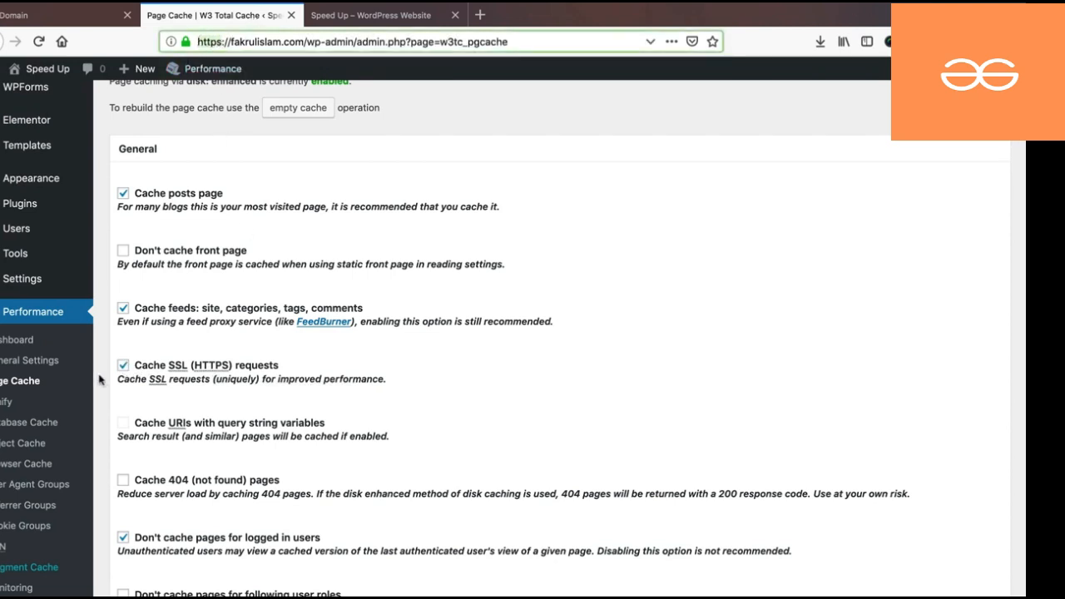
{"action": "left_click", "coordinate": [123, 367]}
{"action": "left_click", "coordinate": [123, 368]}
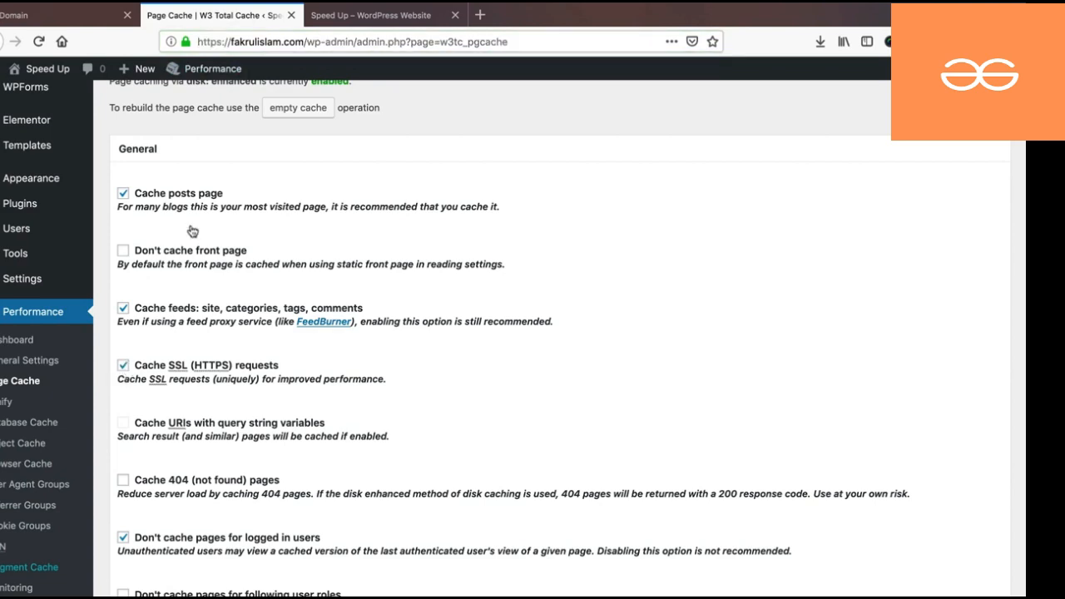
- Exclude the Administrator and Editor roles from cached pages and save the page cache settings
{"action": "scroll", "coordinate": [123, 369], "scroll_direction": "down", "scroll_amount": 5}
{"action": "left_click", "coordinate": [123, 368]}
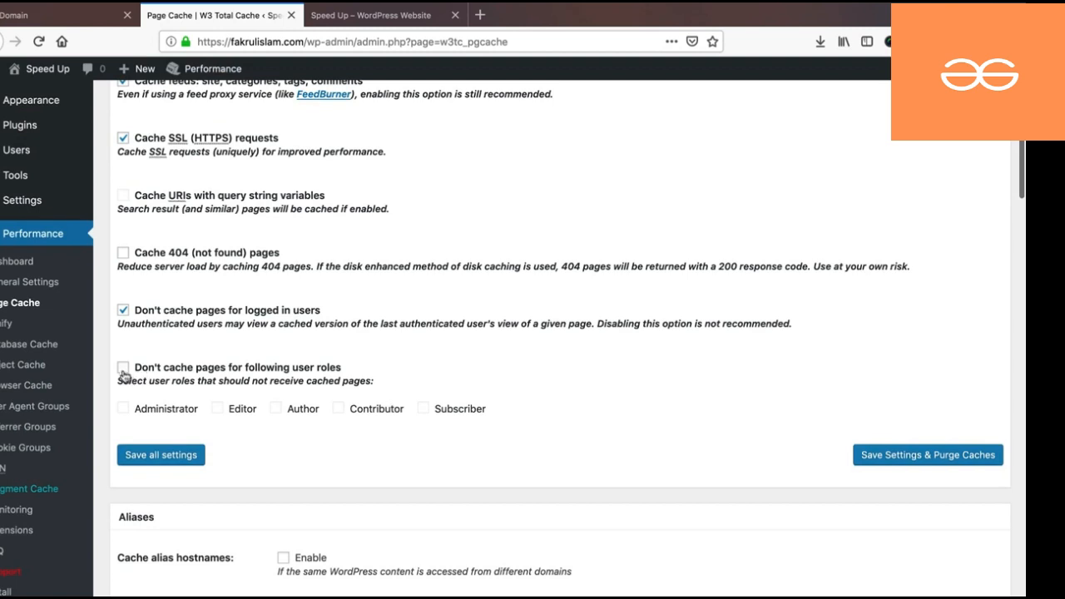
{"action": "left_click", "coordinate": [123, 409]}
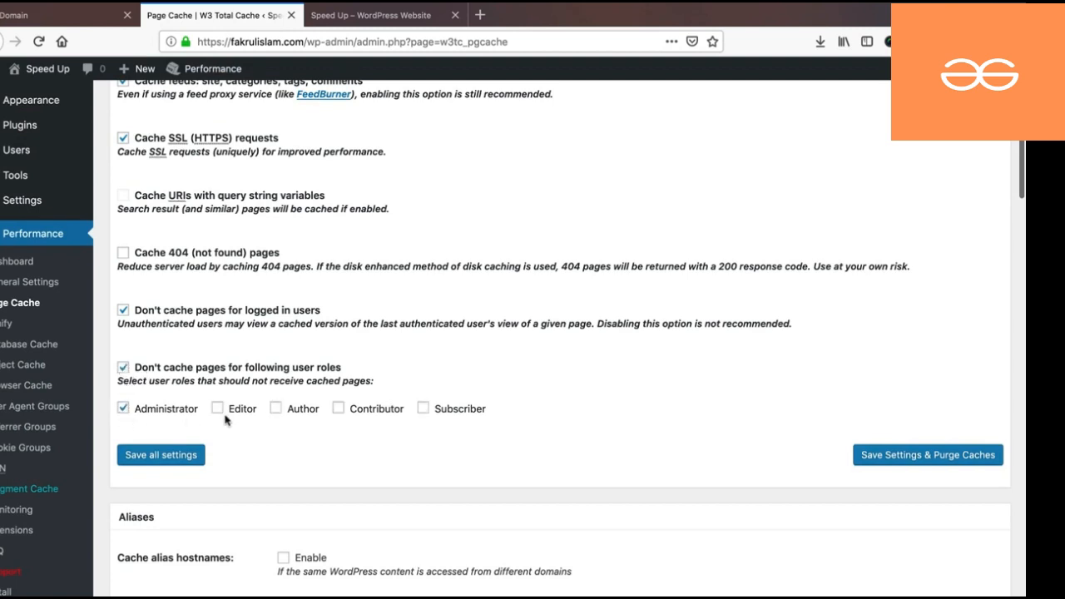
{"action": "left_click", "coordinate": [217, 409]}
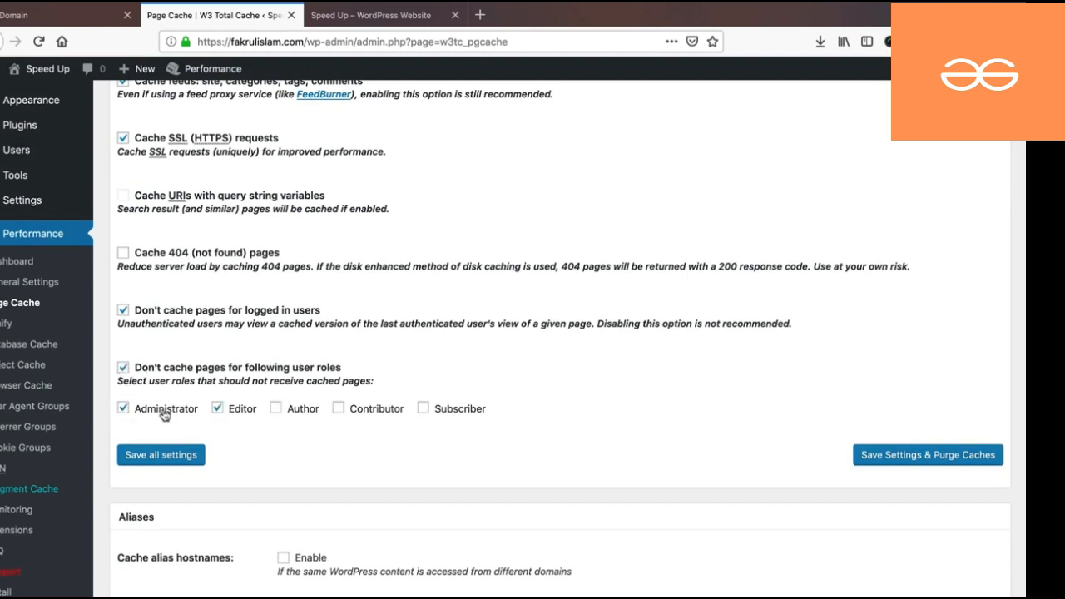
{"action": "scroll", "coordinate": [320, 283], "scroll_direction": "down", "scroll_amount": 15}
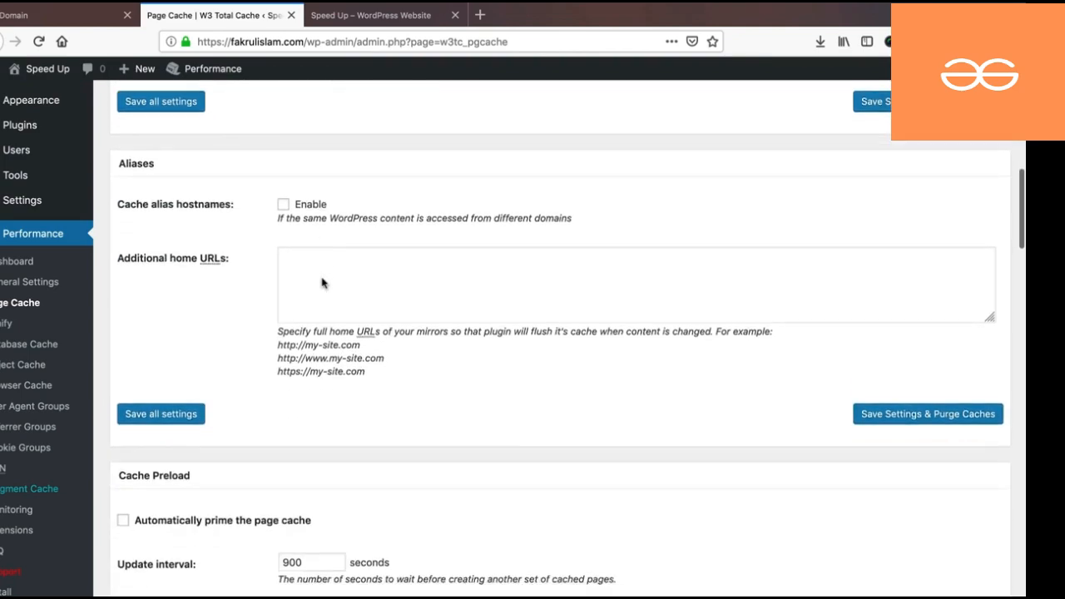
{"action": "scroll", "coordinate": [322, 283], "scroll_direction": "down", "scroll_amount": 10}
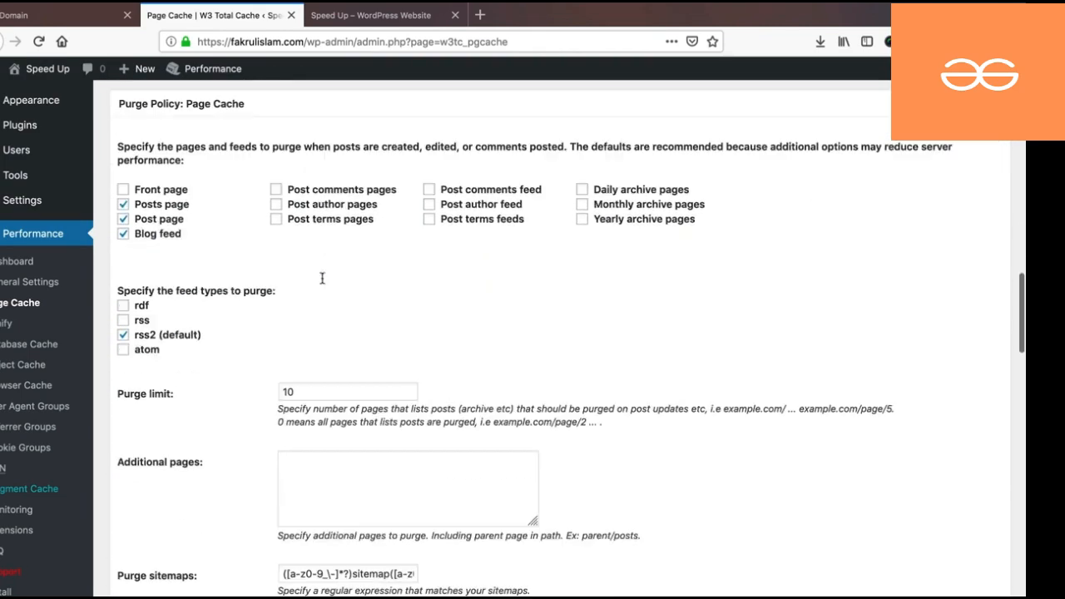
{"action": "scroll", "coordinate": [322, 283], "scroll_direction": "down", "scroll_amount": 10}
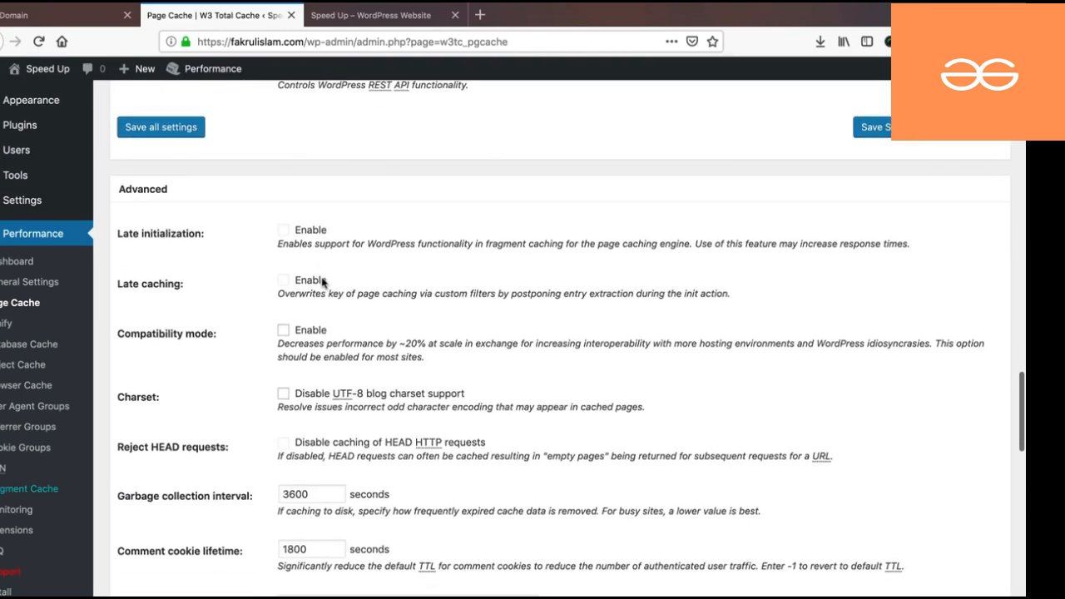
{"action": "scroll", "coordinate": [322, 279], "scroll_direction": "down", "scroll_amount": 10}
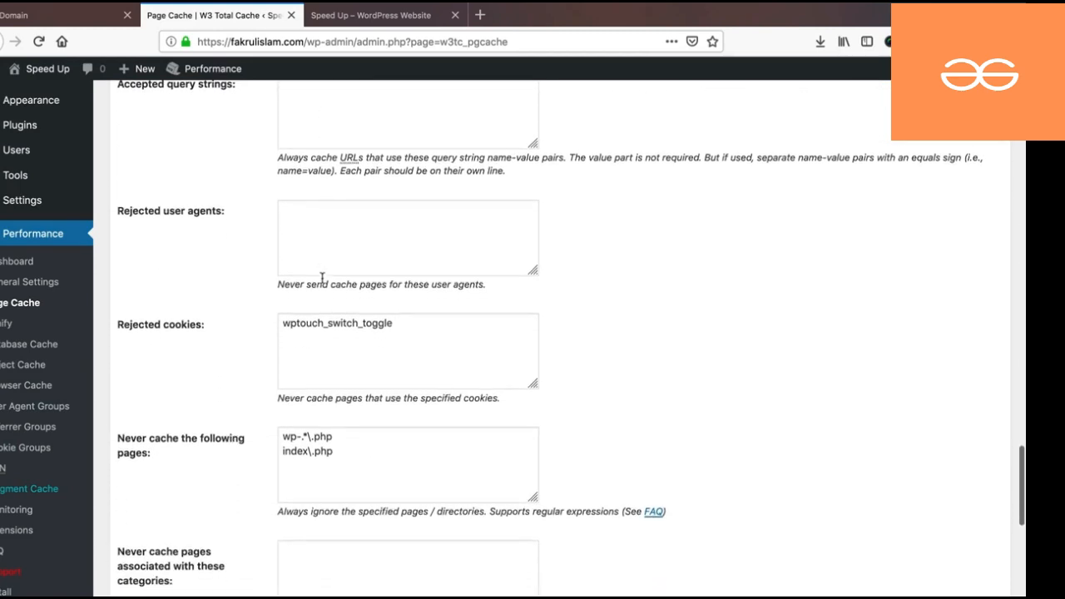
{"action": "scroll", "coordinate": [322, 281], "scroll_direction": "down", "scroll_amount": 10}
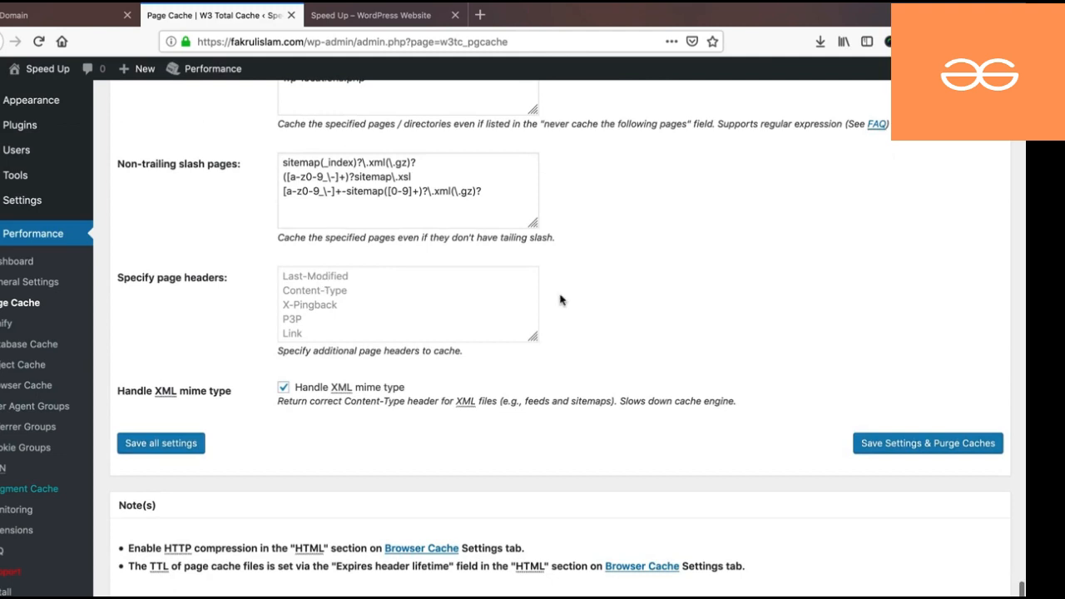
{"action": "left_click", "coordinate": [154, 449]}
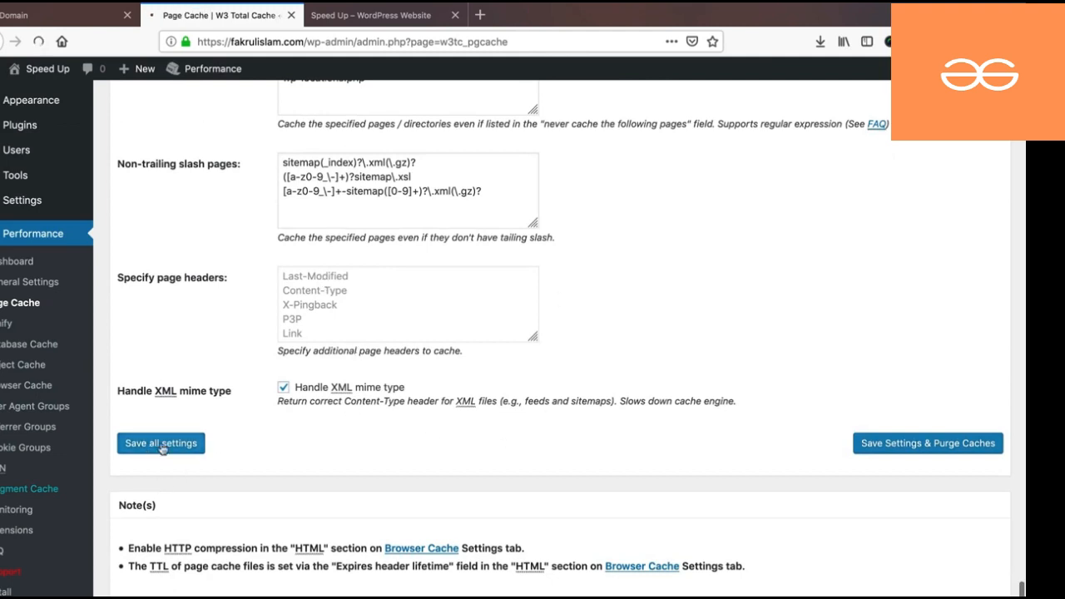
{"action": "scroll", "coordinate": [287, 389], "scroll_direction": "down", "scroll_amount": 3}
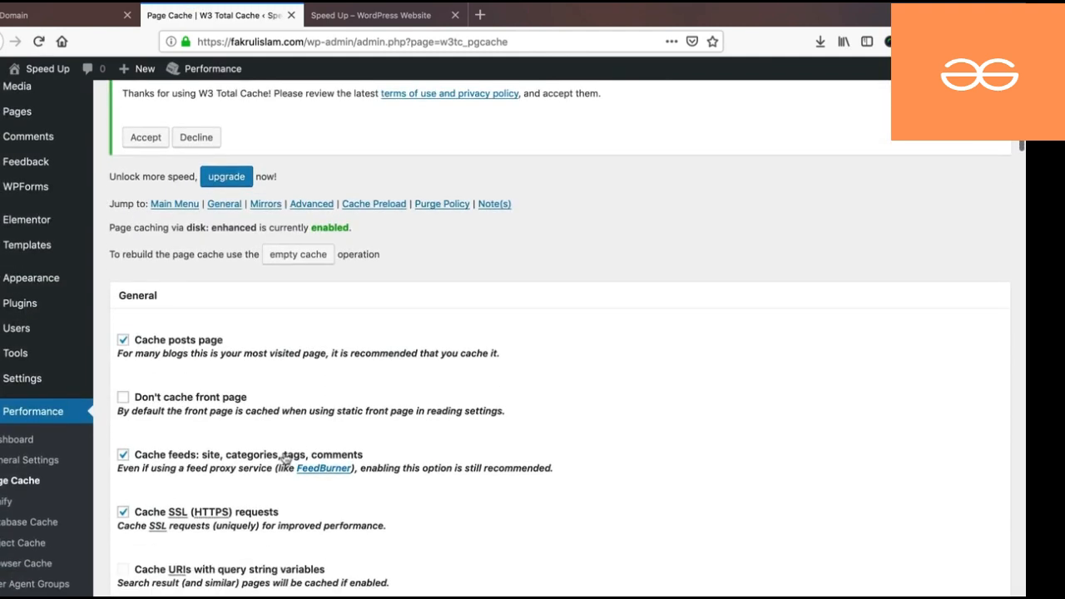
- Turn on the expires, cache control and W3 Total Cache headers under Browser Cache and save
{"action": "left_click", "coordinate": [25, 564]}
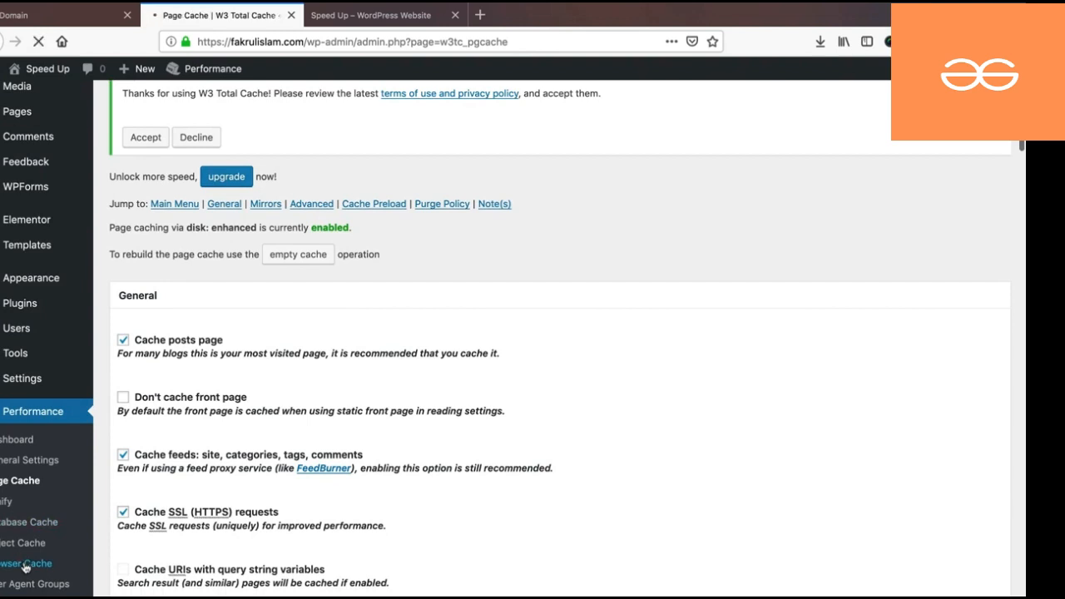
{"action": "scroll", "coordinate": [263, 497], "scroll_direction": "down", "scroll_amount": 5}
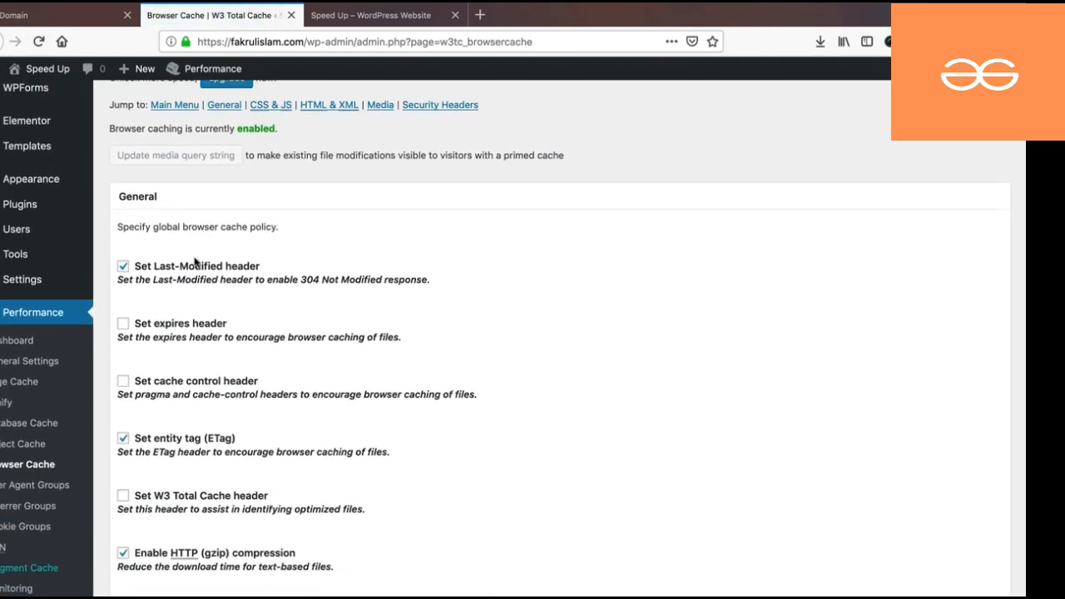
{"action": "left_click", "coordinate": [124, 324]}
{"action": "left_click", "coordinate": [123, 496]}
{"action": "scroll", "coordinate": [132, 495], "scroll_direction": "down", "scroll_amount": 1}
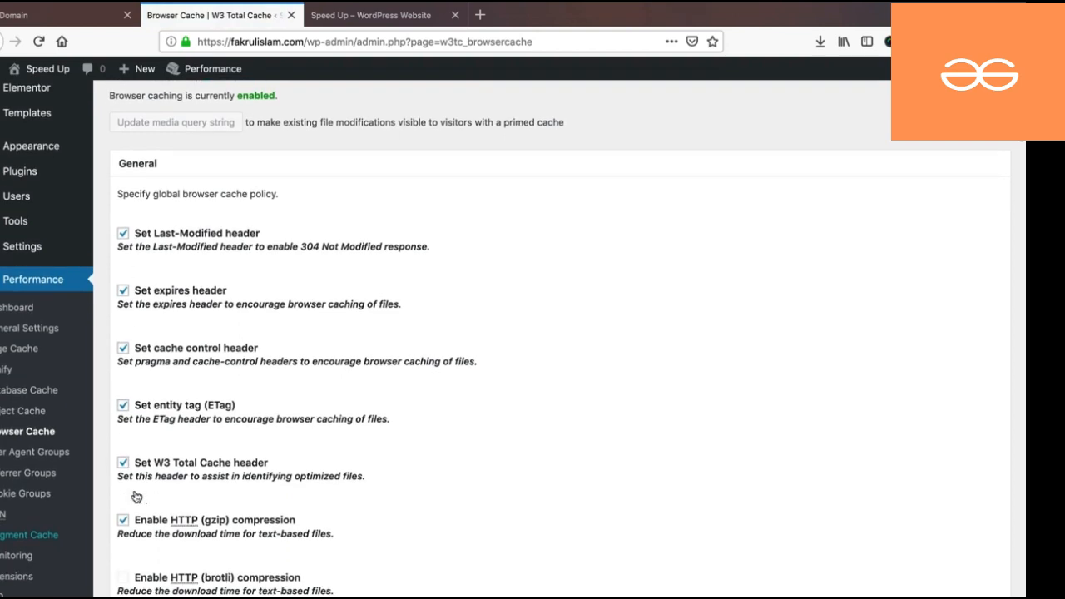
{"action": "scroll", "coordinate": [134, 496], "scroll_direction": "down", "scroll_amount": 10}
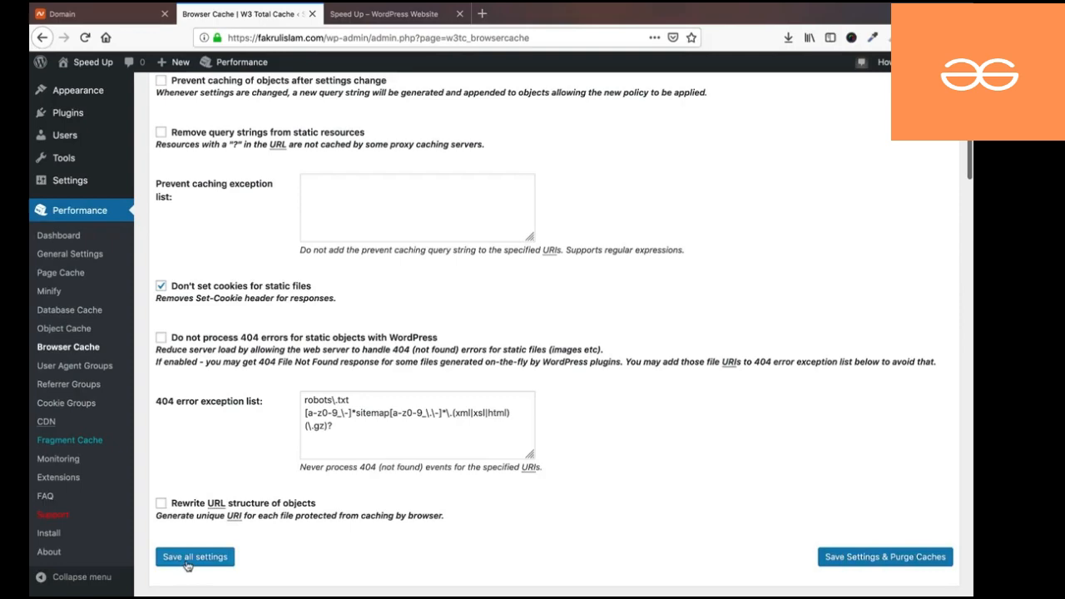
{"action": "left_click", "coordinate": [194, 556]}
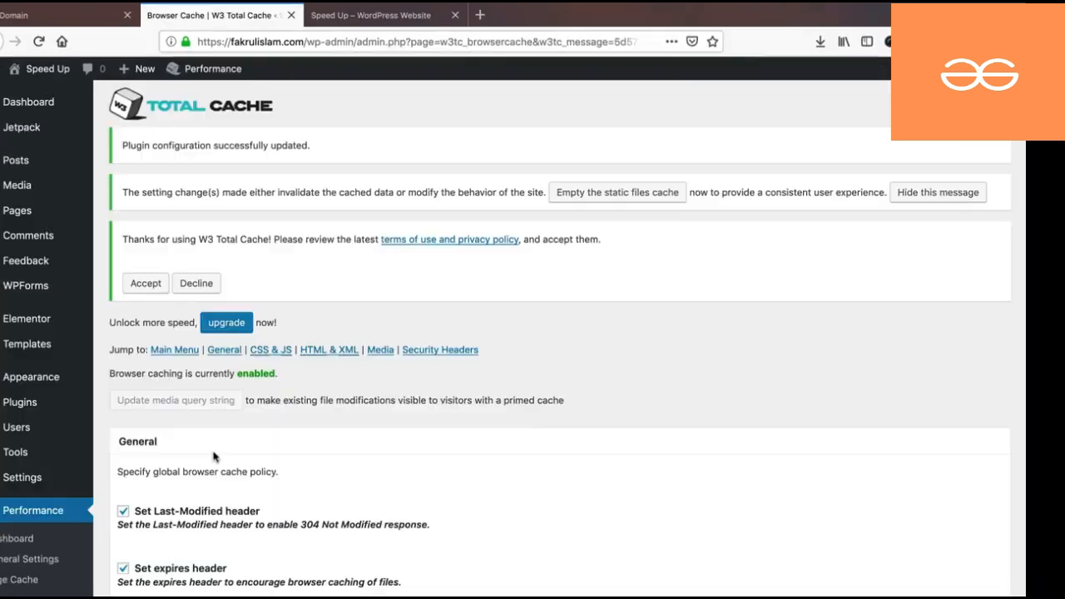
{"action": "scroll", "coordinate": [213, 456], "scroll_direction": "down", "scroll_amount": 6}
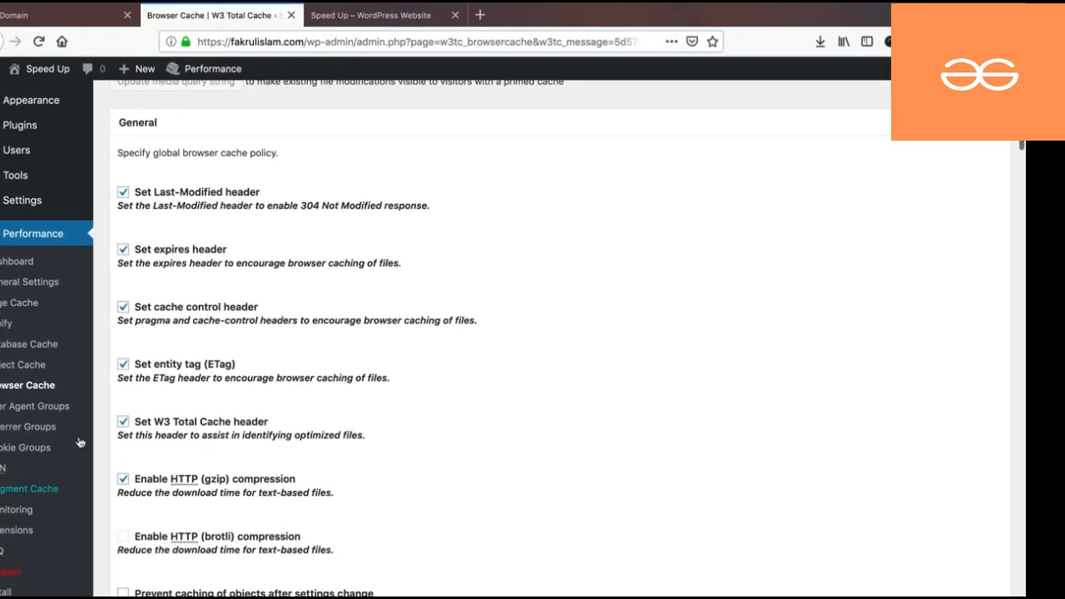
{"action": "left_click", "coordinate": [8, 533]}
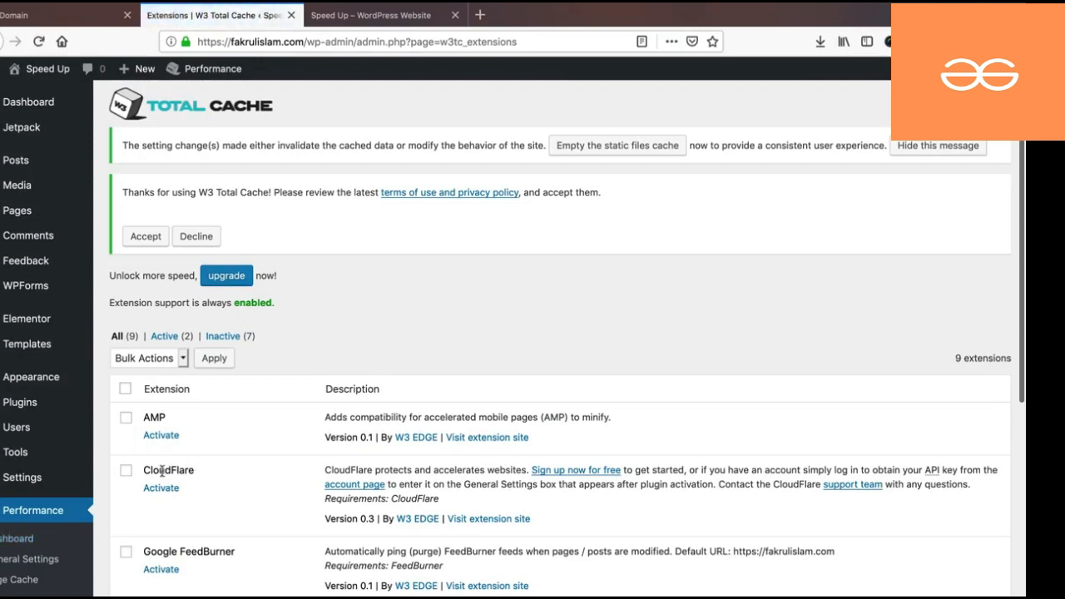
- Activate the CloudFlare extension and paste the CloudFlare API key into its authorization form
{"action": "left_click", "coordinate": [156, 490]}
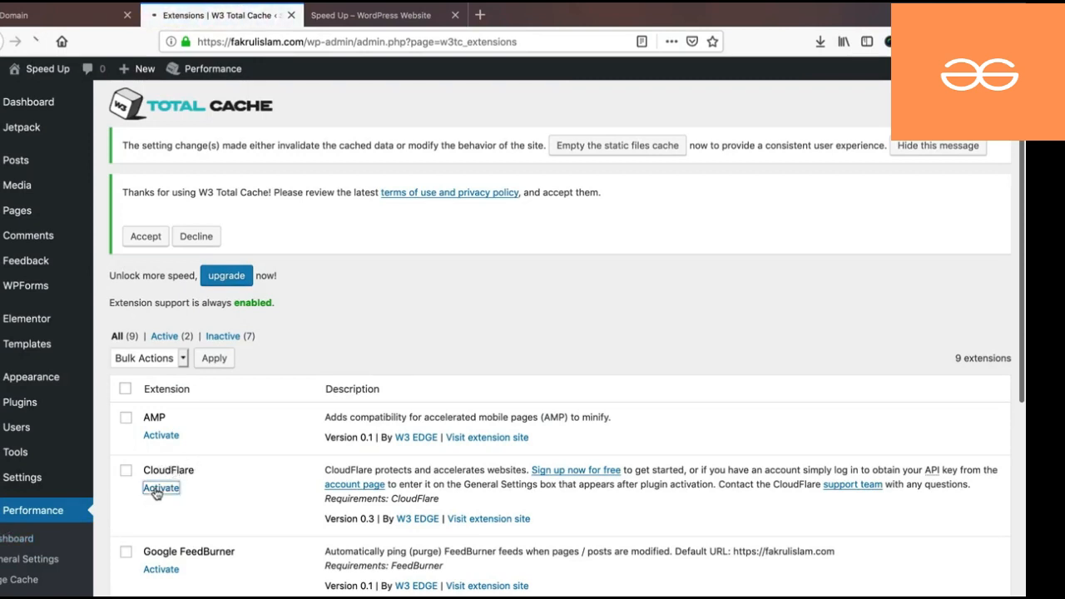
{"action": "left_click", "coordinate": [161, 488]}
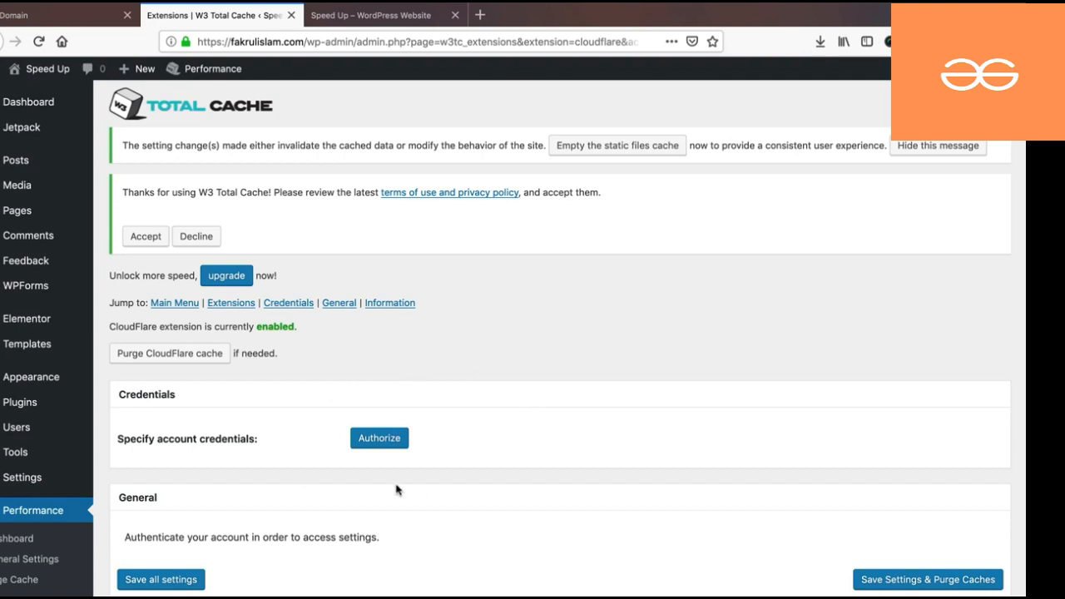
{"action": "left_click", "coordinate": [379, 444]}
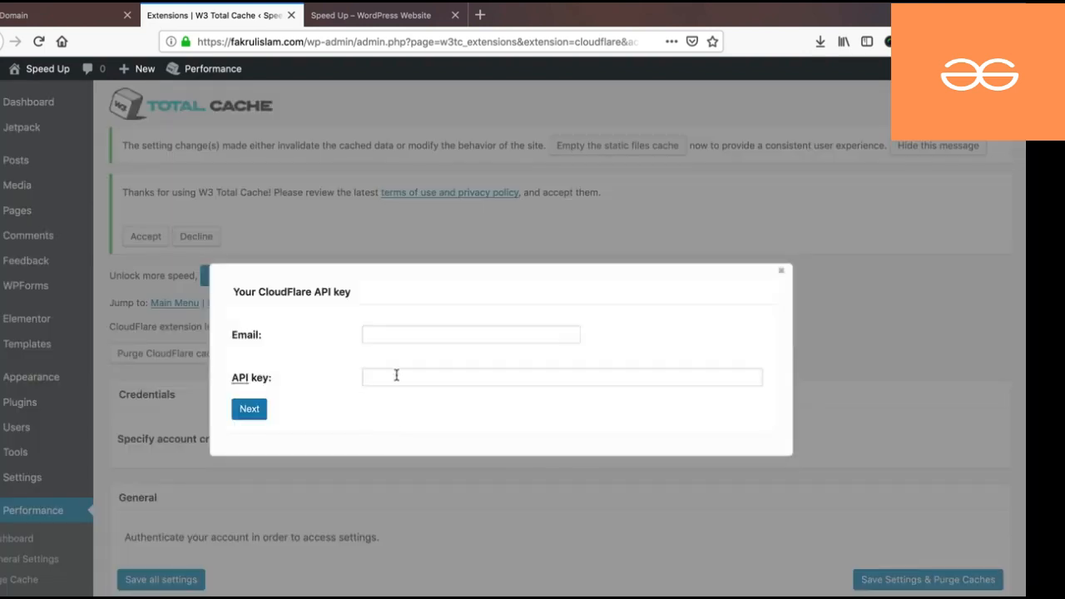
{"action": "left_click", "coordinate": [394, 375]}
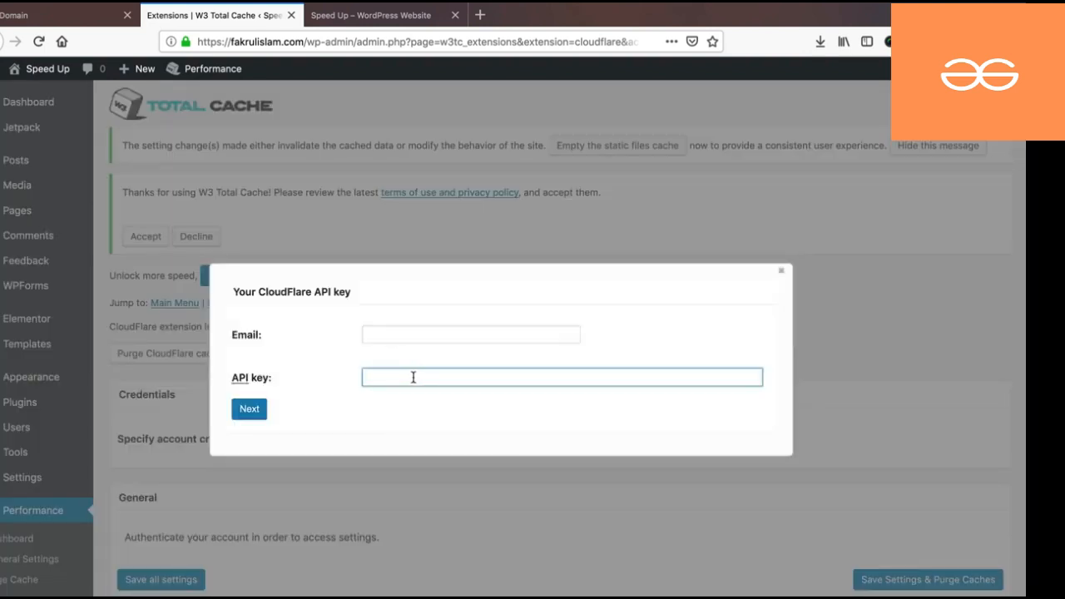
{"action": "key", "text": "super+v"}
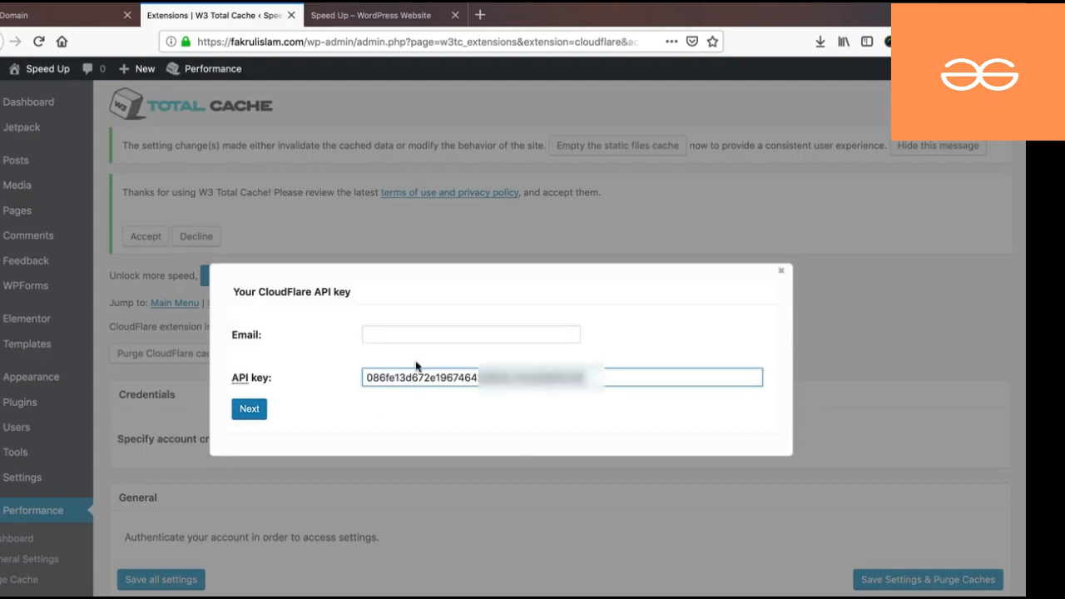
- Enter the CloudFlare account e-mail, submit the credentials and select the fakrulislam.com zone
{"action": "left_click", "coordinate": [418, 335]}
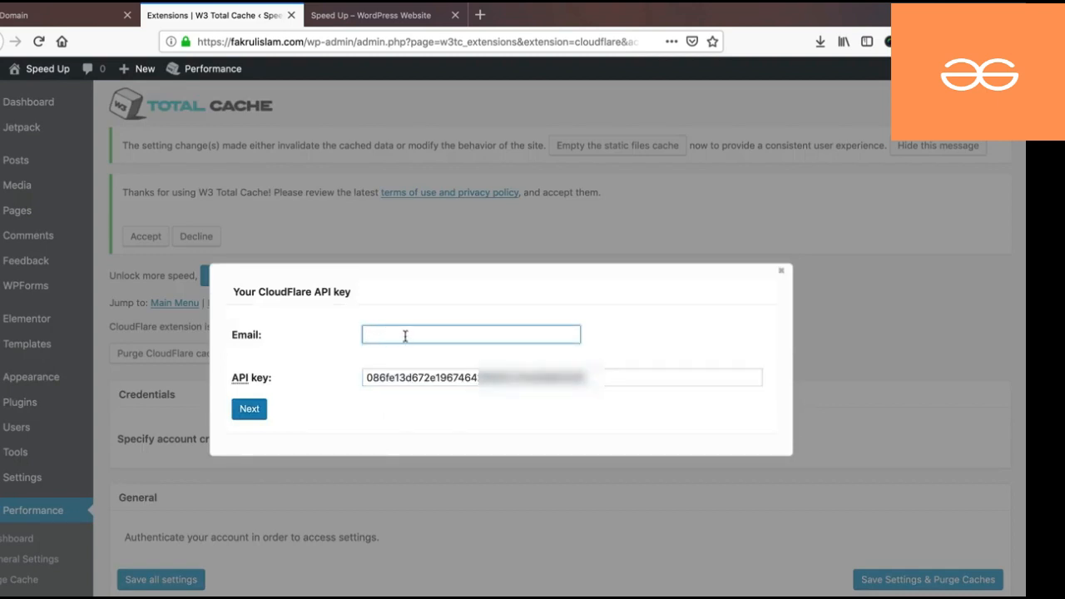
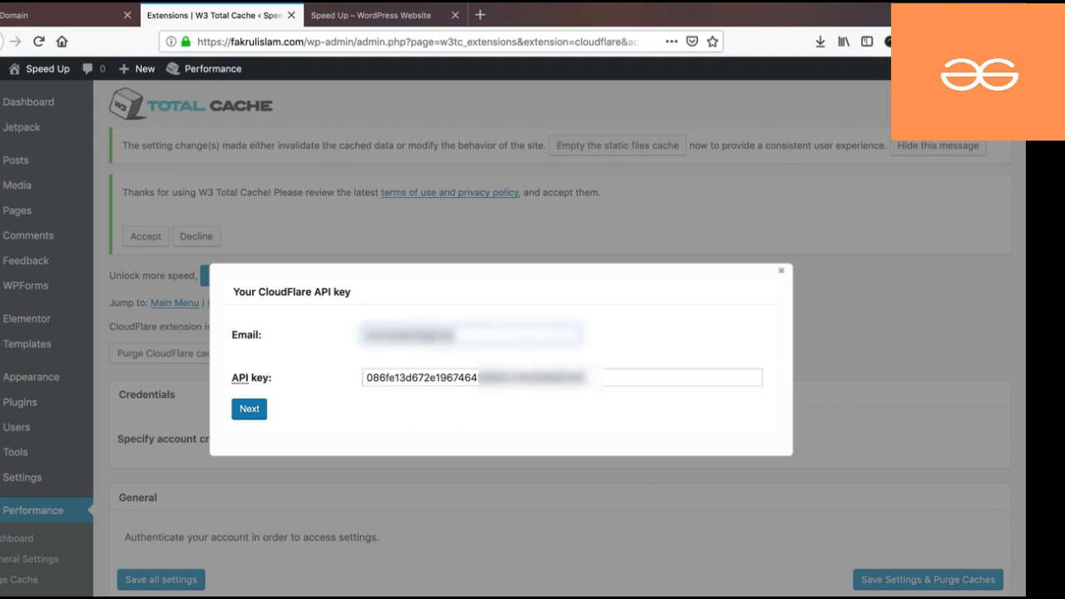
{"action": "left_click", "coordinate": [240, 414]}
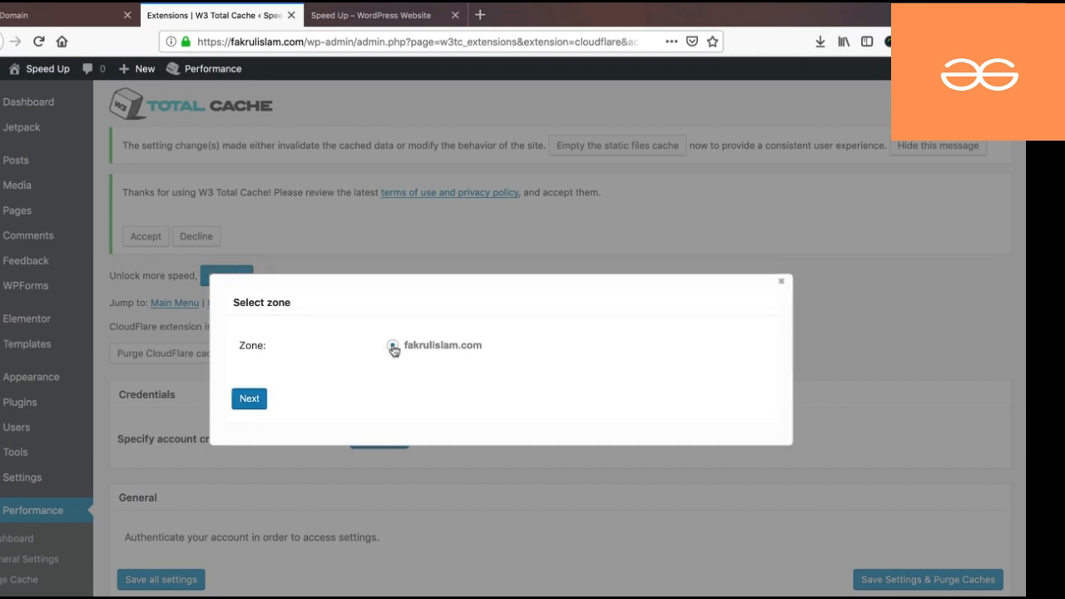
{"action": "left_click", "coordinate": [393, 347]}
{"action": "left_click", "coordinate": [249, 399]}
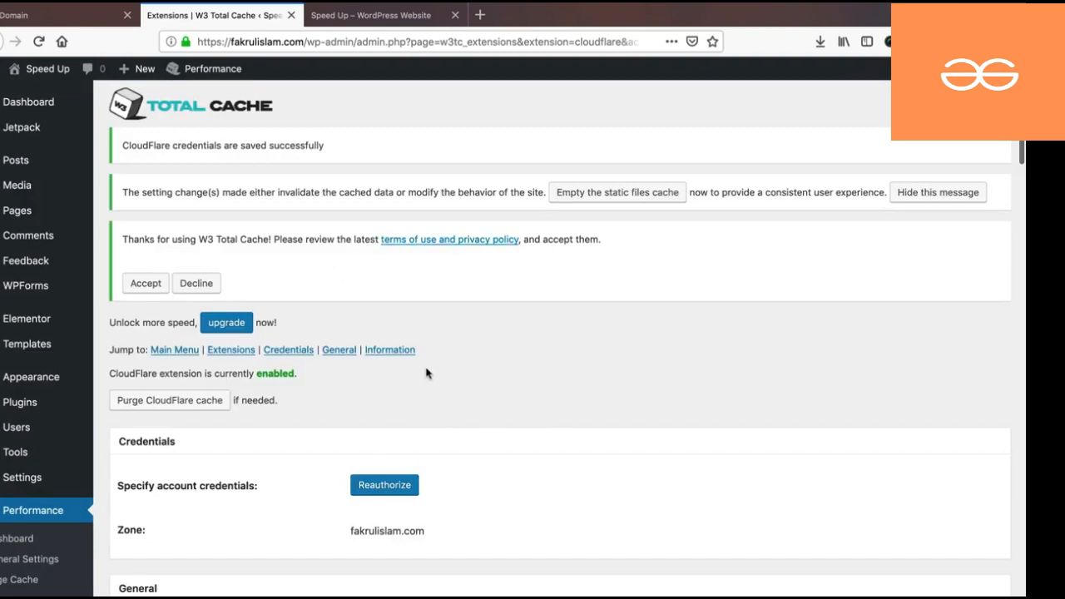
- Keep the CloudFlare cache level at Aggressive and Rocket Loader turned on
{"action": "scroll", "coordinate": [426, 373], "scroll_direction": "down", "scroll_amount": 10}
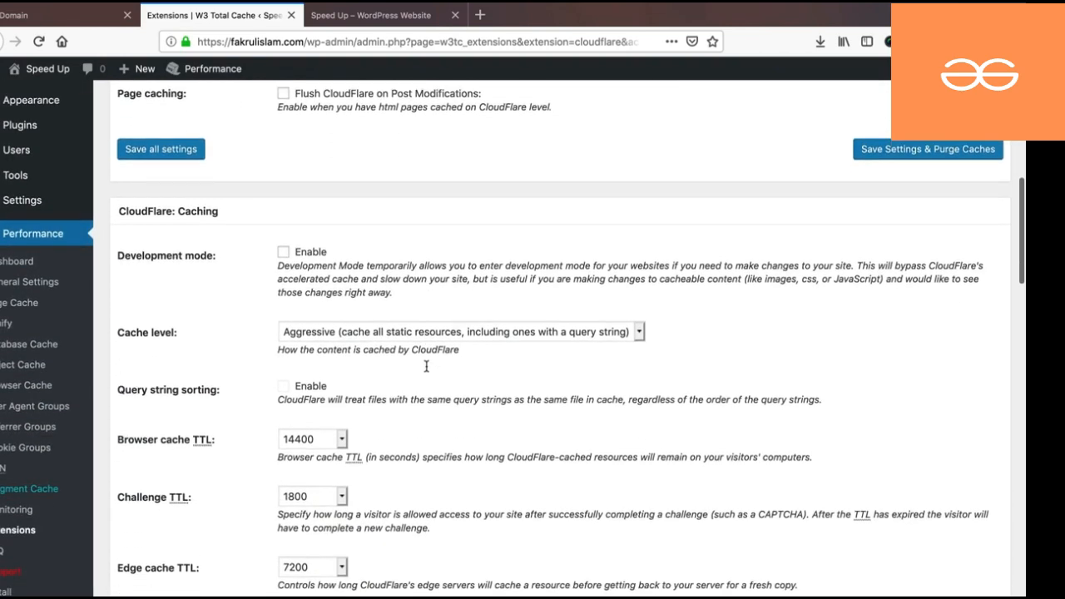
{"action": "scroll", "coordinate": [426, 366], "scroll_direction": "down", "scroll_amount": 2}
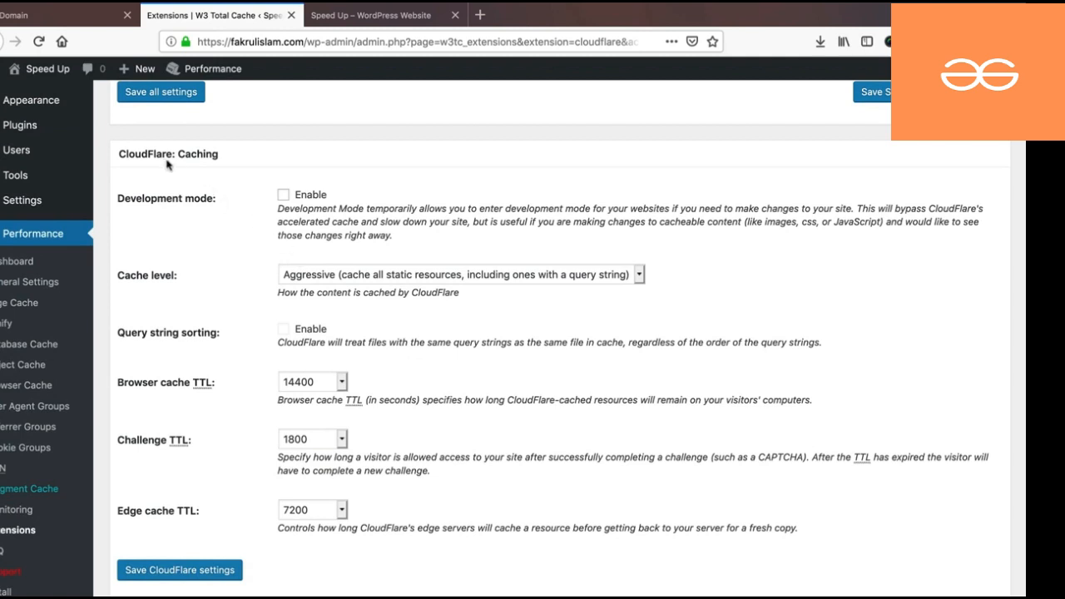
{"action": "left_click", "coordinate": [315, 279]}
{"action": "left_click", "coordinate": [335, 273]}
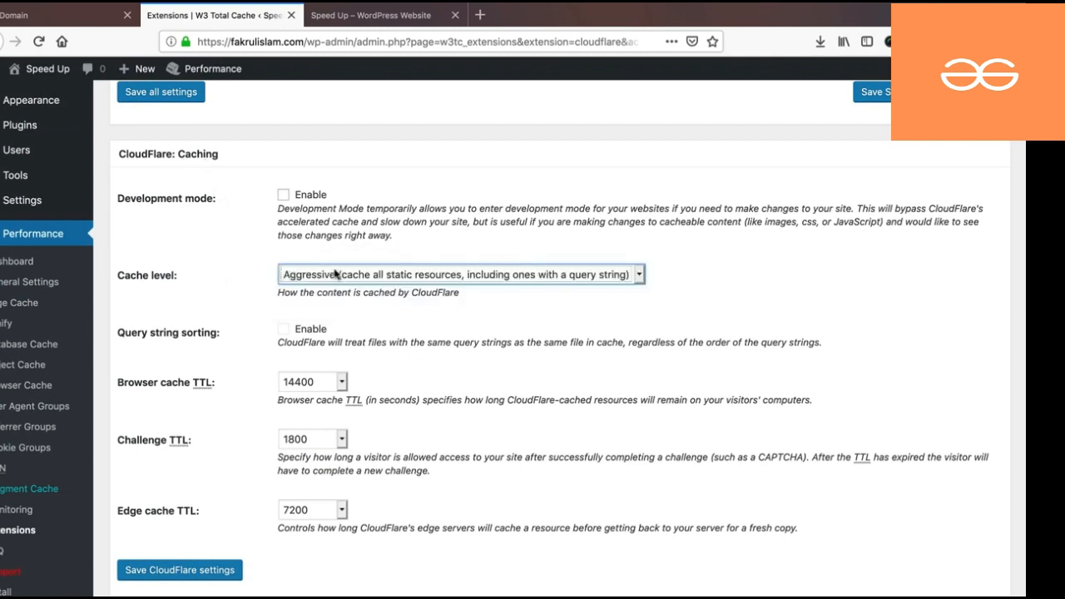
{"action": "scroll", "coordinate": [255, 342], "scroll_direction": "down", "scroll_amount": 10}
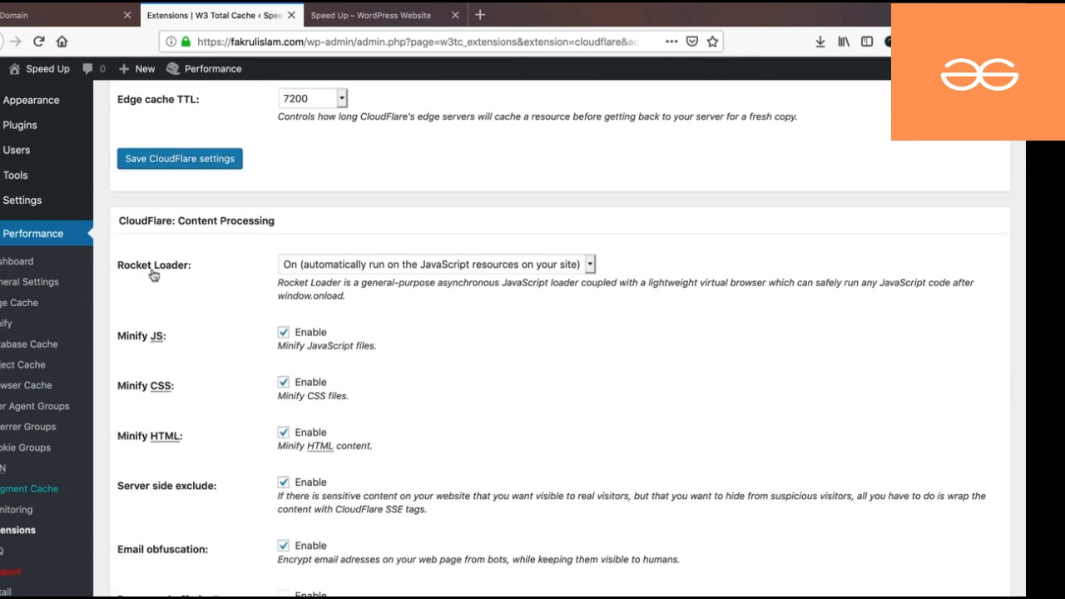
{"action": "left_click", "coordinate": [316, 266]}
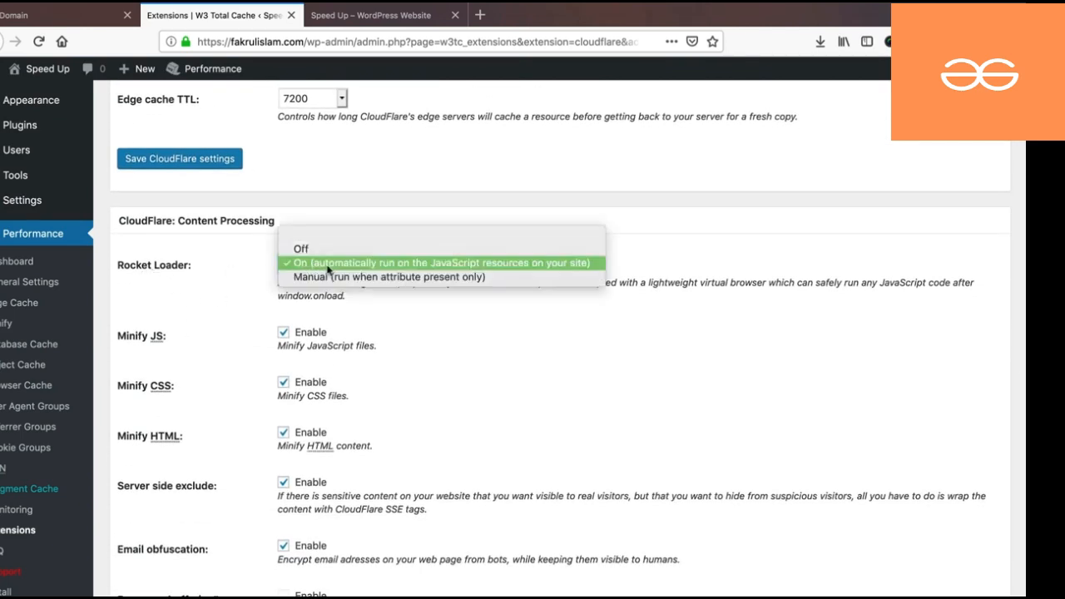
{"action": "left_click", "coordinate": [401, 264]}
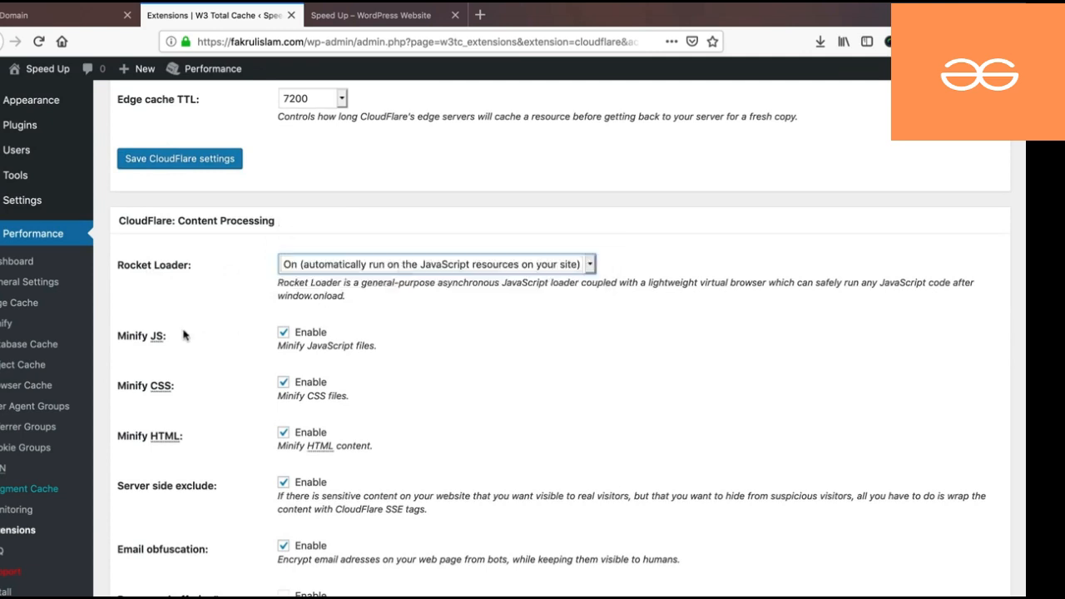
- Make sure JavaScript, CSS and HTML minification all end up enabled
{"action": "left_click", "coordinate": [283, 333]}
{"action": "left_click", "coordinate": [283, 383]}
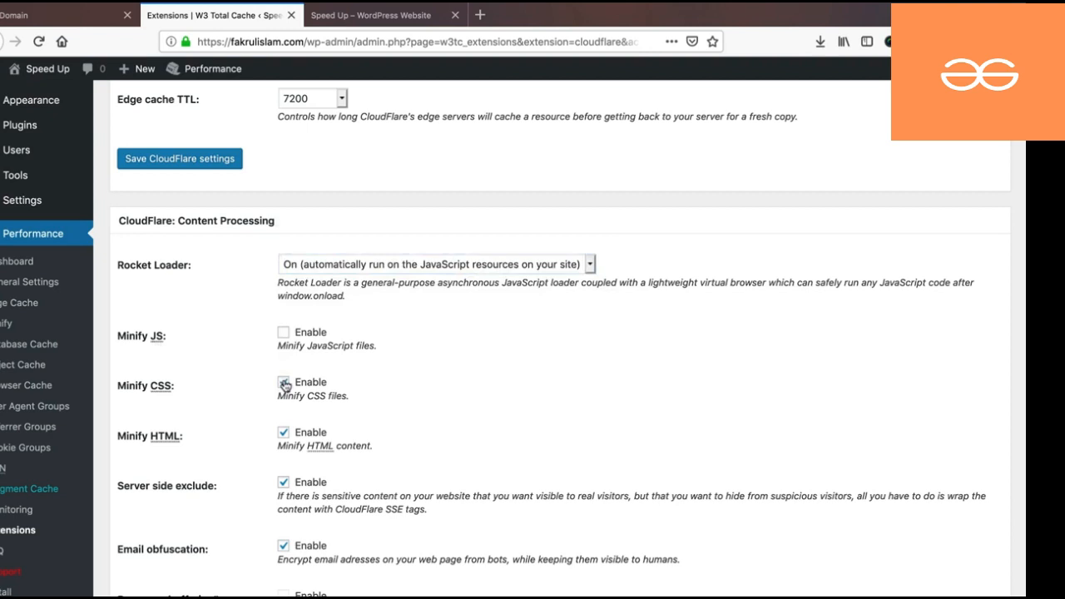
{"action": "left_click", "coordinate": [283, 434]}
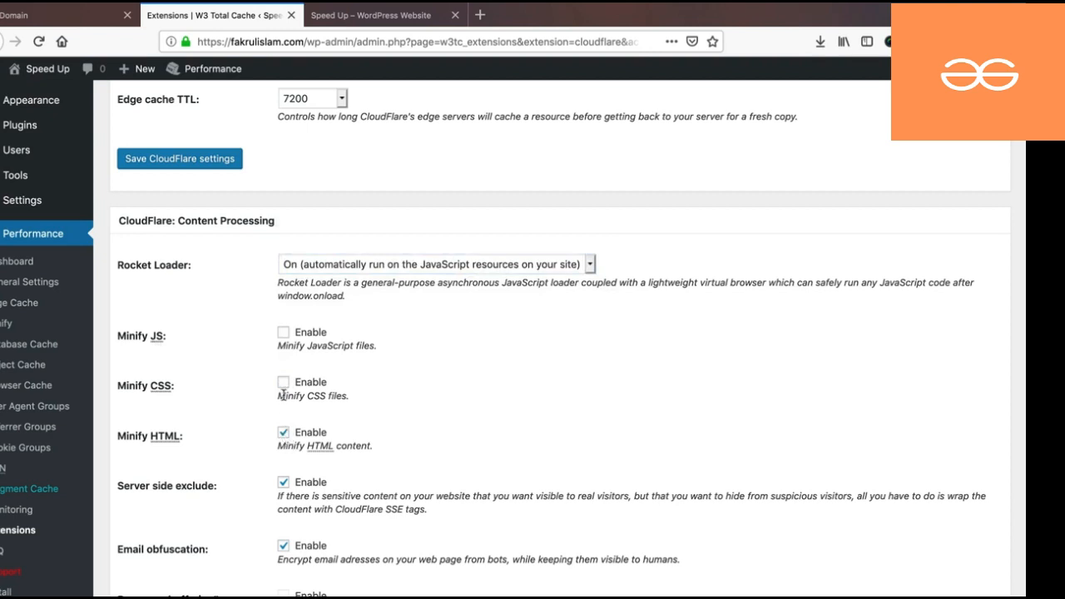
{"action": "left_click", "coordinate": [284, 333]}
{"action": "scroll", "coordinate": [294, 440], "scroll_direction": "down", "scroll_amount": 10}
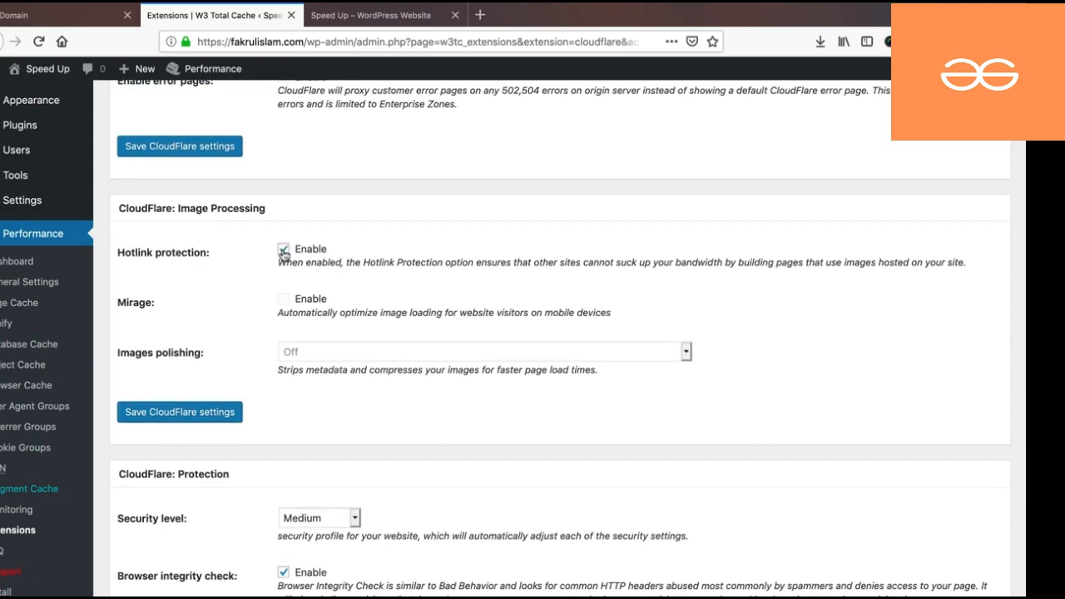
- Keep the CloudFlare security level at Medium
{"action": "scroll", "coordinate": [283, 254], "scroll_direction": "down", "scroll_amount": 3}
{"action": "scroll", "coordinate": [246, 386], "scroll_direction": "down", "scroll_amount": 2}
{"action": "left_click", "coordinate": [304, 319]}
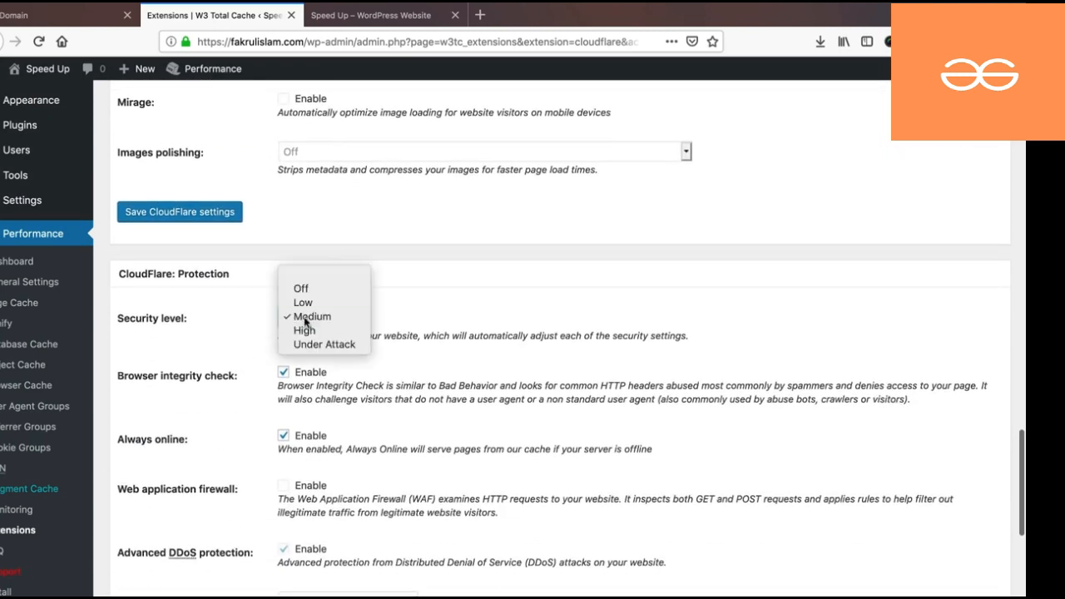
{"action": "left_click", "coordinate": [306, 321]}
{"action": "left_click", "coordinate": [306, 322]}
{"action": "left_click", "coordinate": [306, 323]}
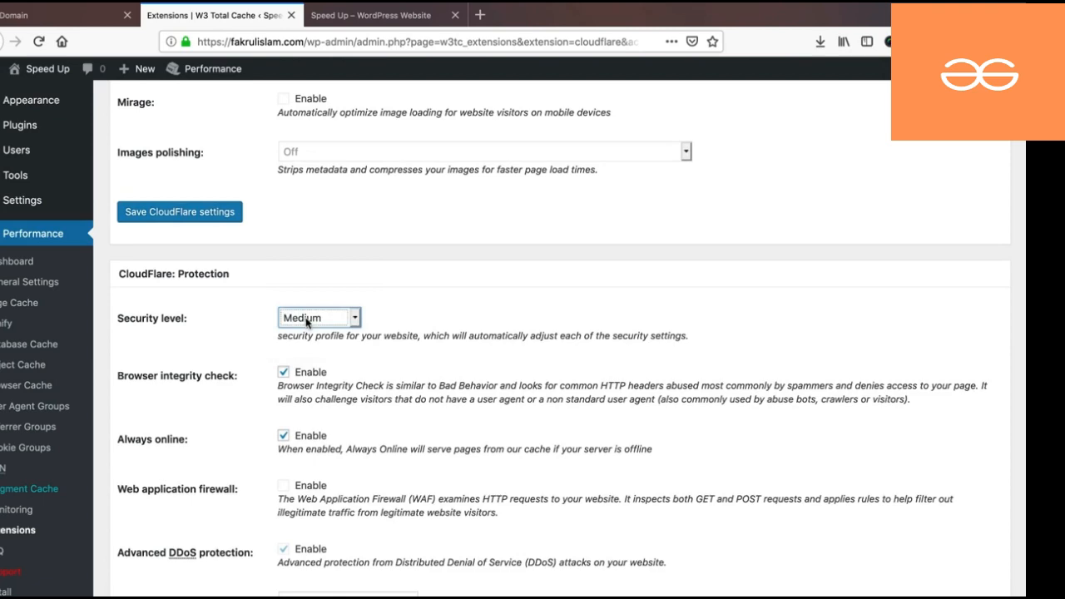
- Keep SSL on Flexible and save the CloudFlare extension settings
{"action": "scroll", "coordinate": [307, 323], "scroll_direction": "down", "scroll_amount": 2}
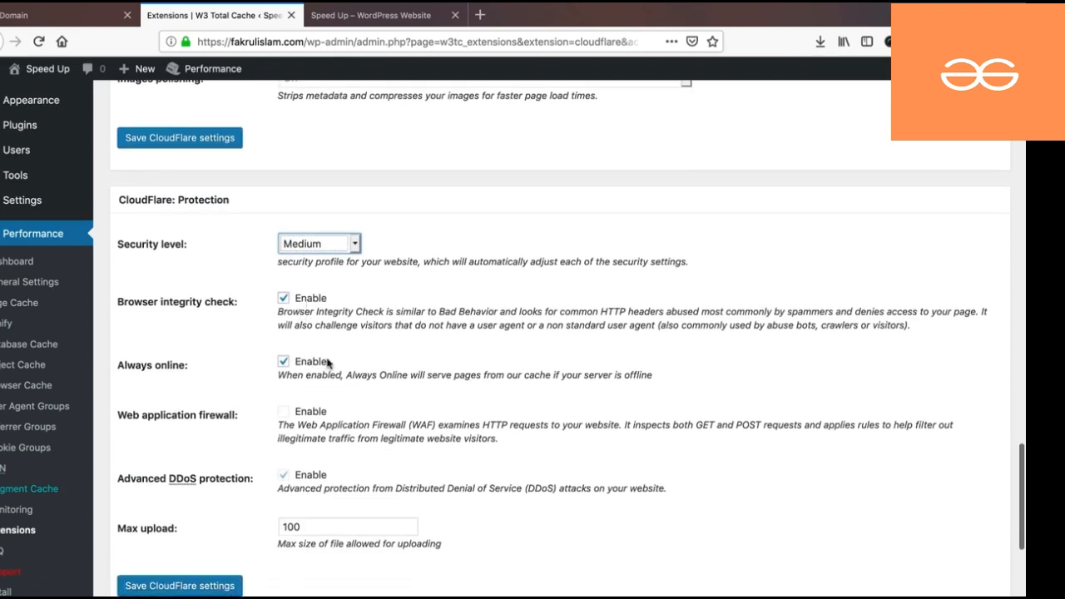
{"action": "scroll", "coordinate": [400, 367], "scroll_direction": "down", "scroll_amount": 5}
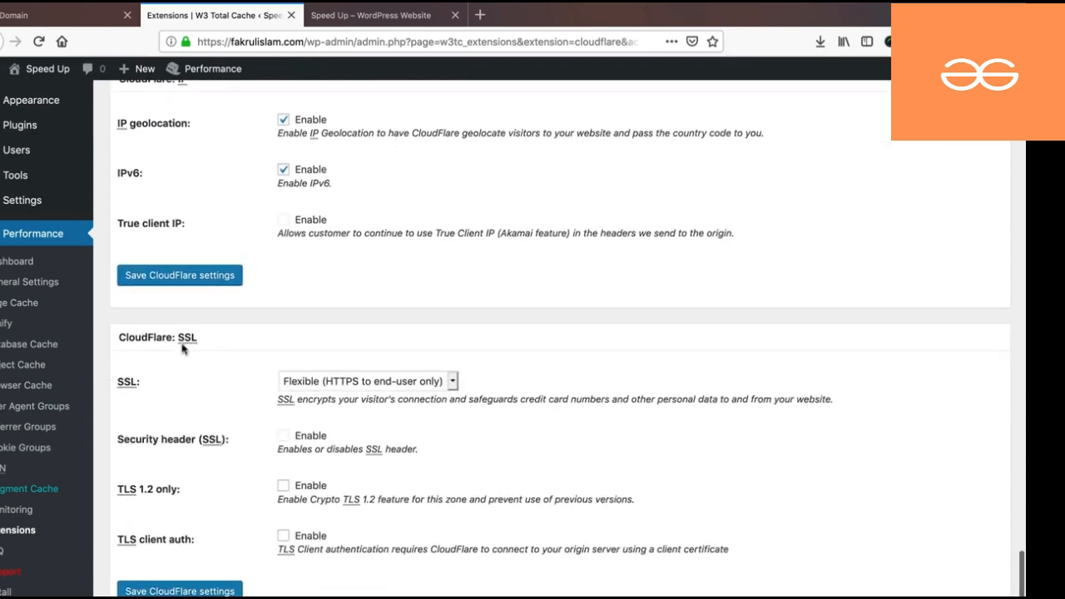
{"action": "left_click", "coordinate": [310, 385]}
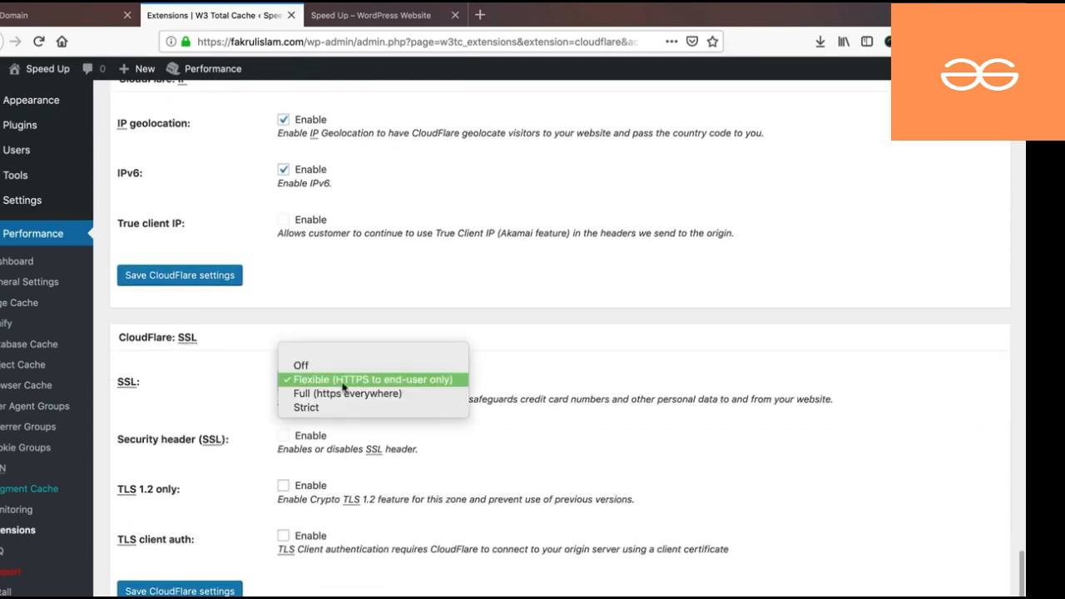
{"action": "left_click", "coordinate": [373, 385]}
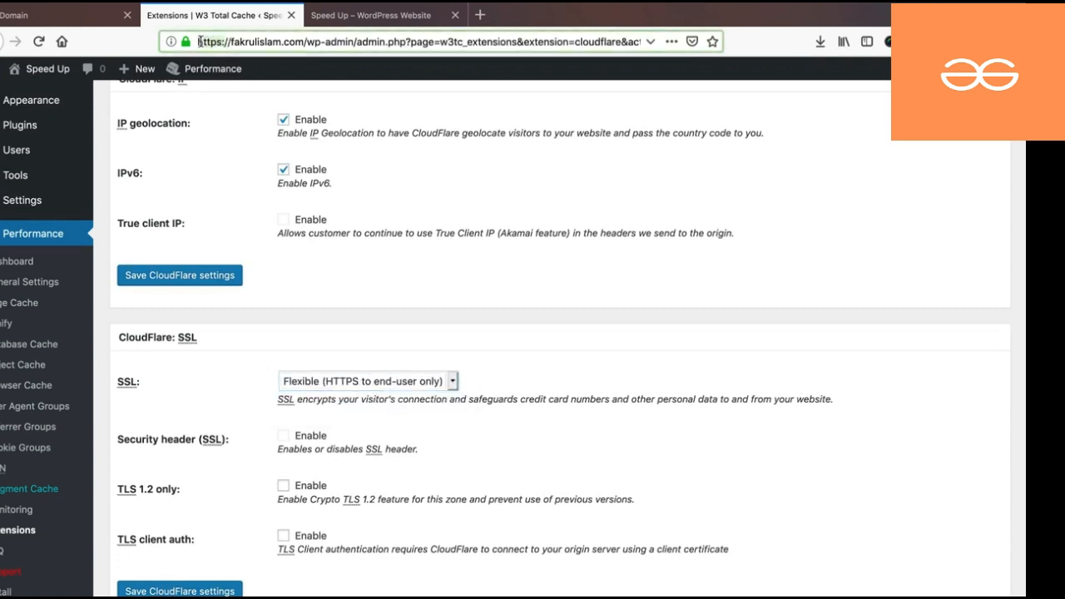
{"action": "left_click", "coordinate": [333, 384]}
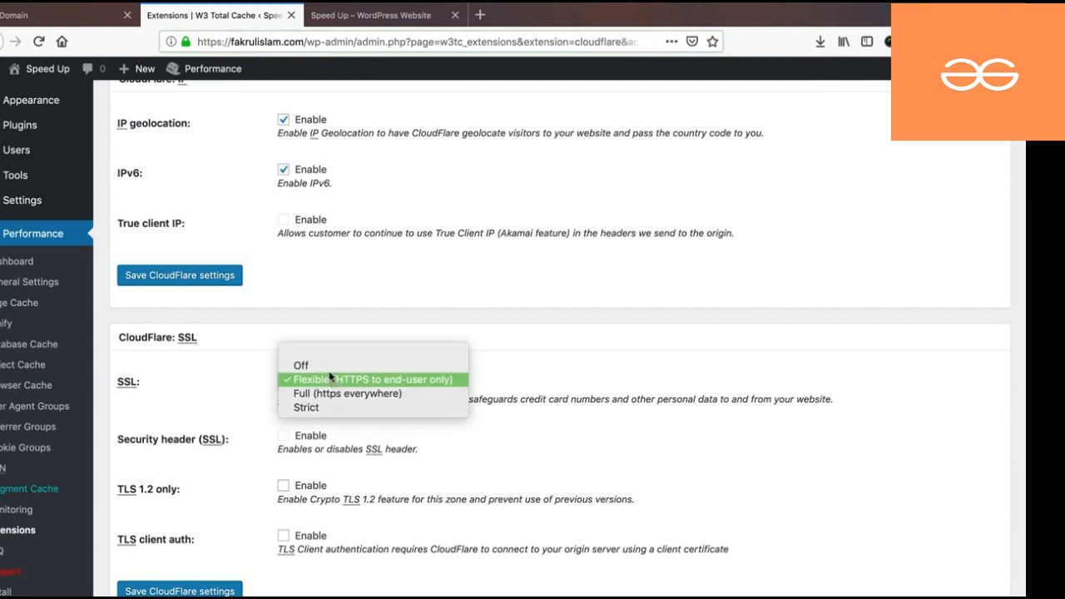
{"action": "left_click", "coordinate": [242, 381]}
{"action": "scroll", "coordinate": [499, 404], "scroll_direction": "down", "scroll_amount": 1}
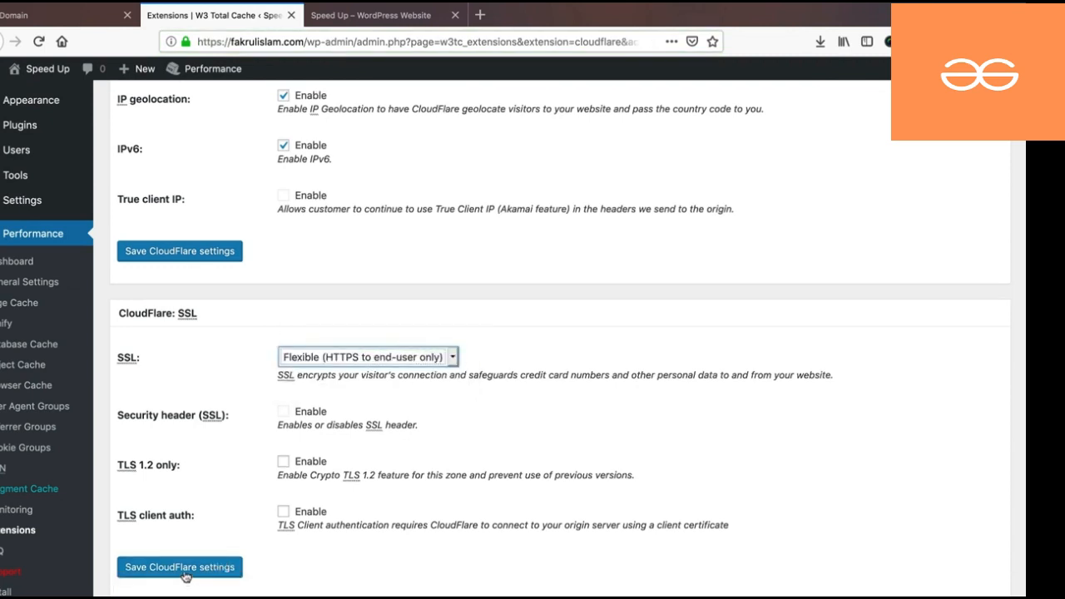
{"action": "left_click", "coordinate": [218, 569]}
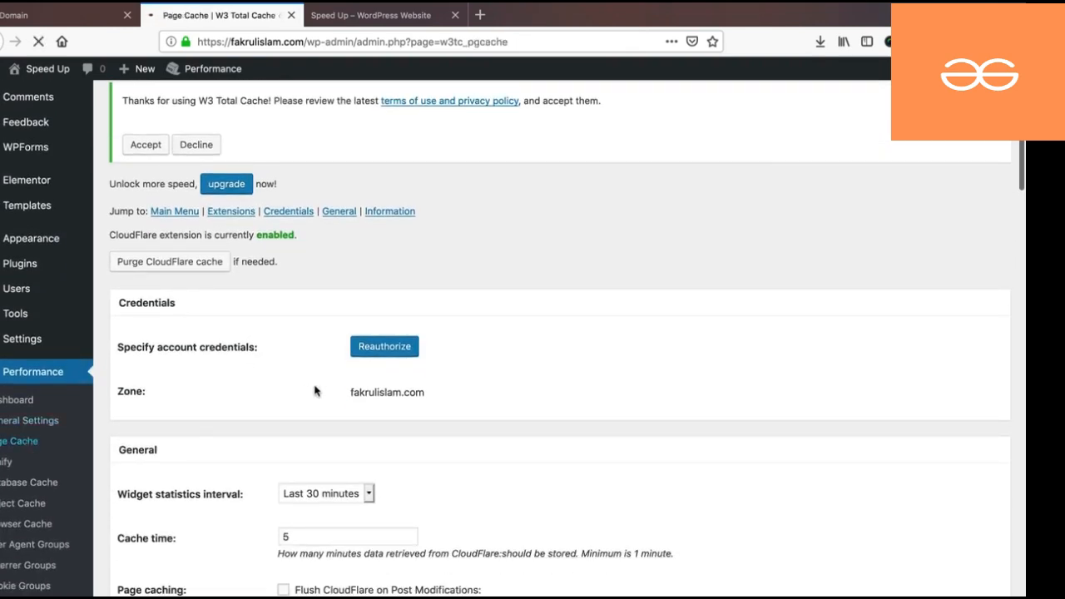
{"action": "scroll", "coordinate": [317, 391], "scroll_direction": "down", "scroll_amount": 8}
{"action": "scroll", "coordinate": [316, 391], "scroll_direction": "down", "scroll_amount": 8}
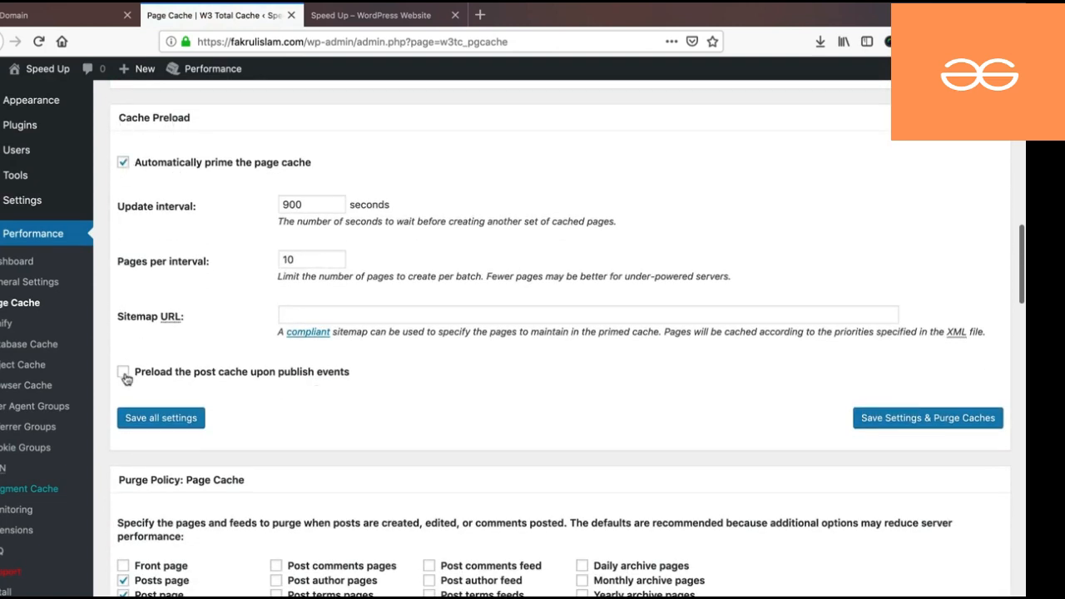
{"action": "left_click", "coordinate": [124, 376]}
{"action": "left_click", "coordinate": [292, 316]}
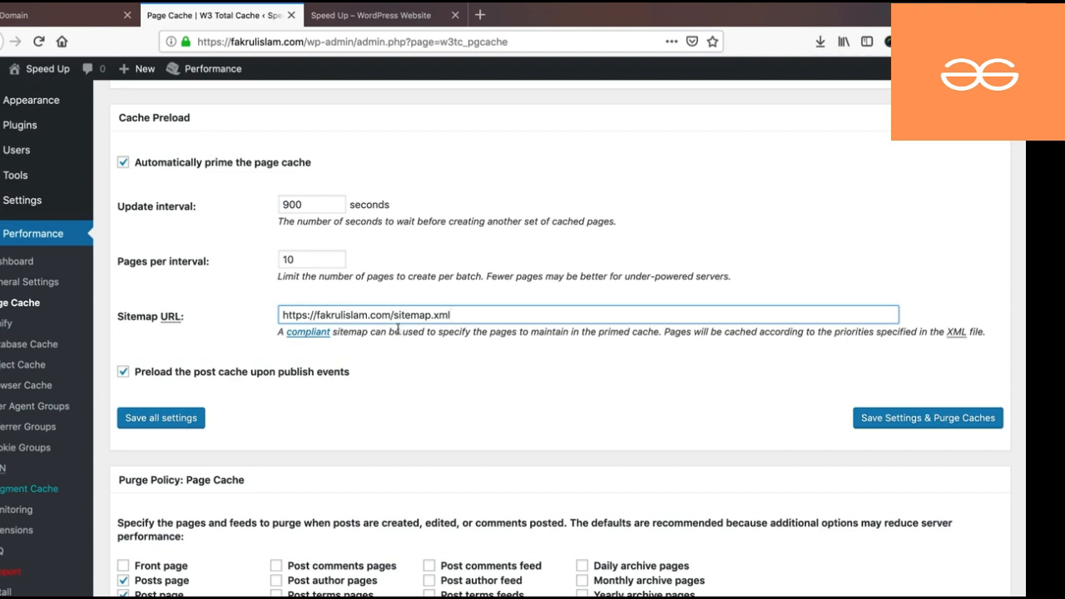
{"action": "left_click", "coordinate": [160, 418]}
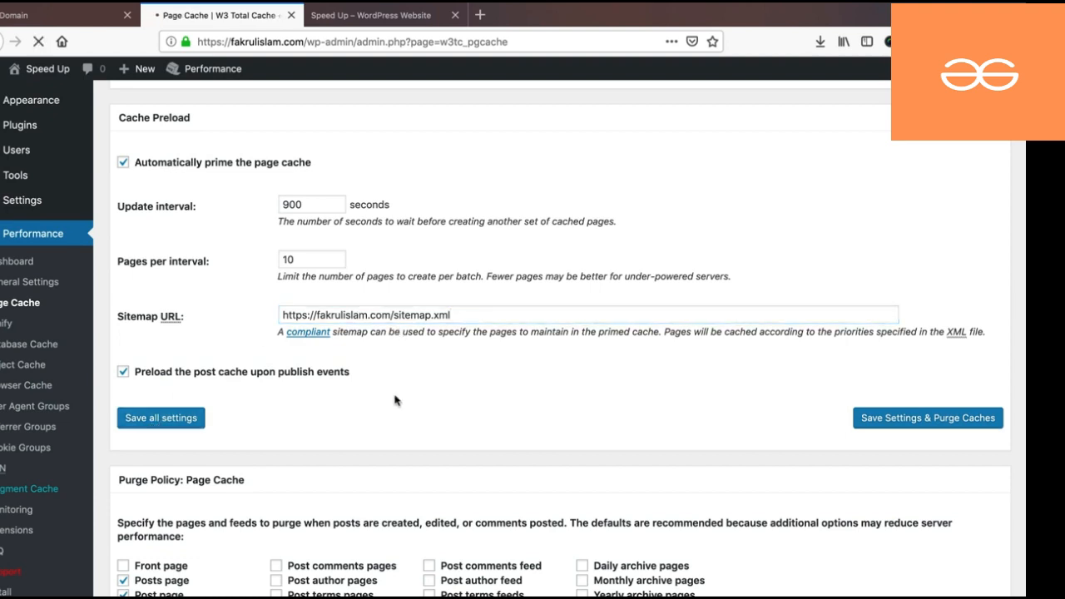
{"action": "scroll", "coordinate": [398, 399], "scroll_direction": "down", "scroll_amount": 5}
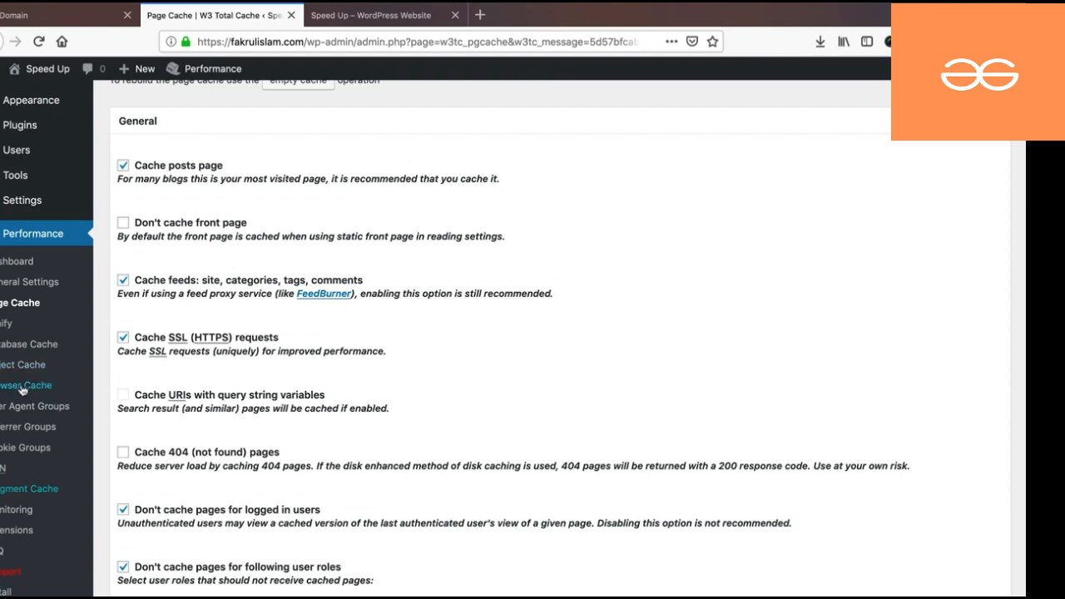
- Reopen the CloudFlare extension settings to confirm minification, then switch to the homepage tab
{"action": "scroll", "coordinate": [41, 411], "scroll_direction": "down", "scroll_amount": 2}
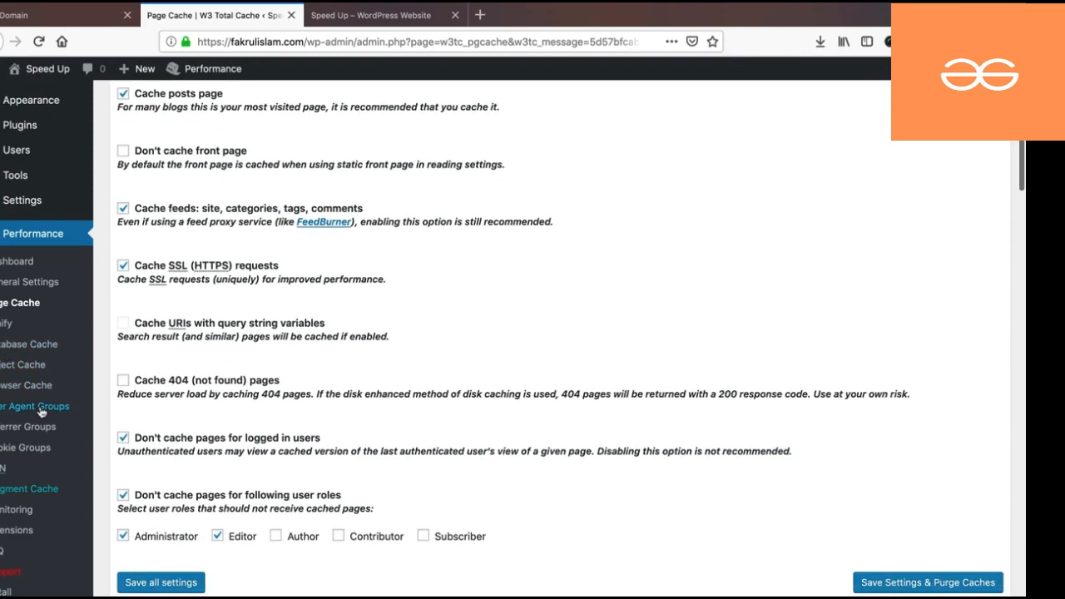
{"action": "left_click", "coordinate": [13, 533]}
{"action": "scroll", "coordinate": [250, 366], "scroll_direction": "down", "scroll_amount": 3}
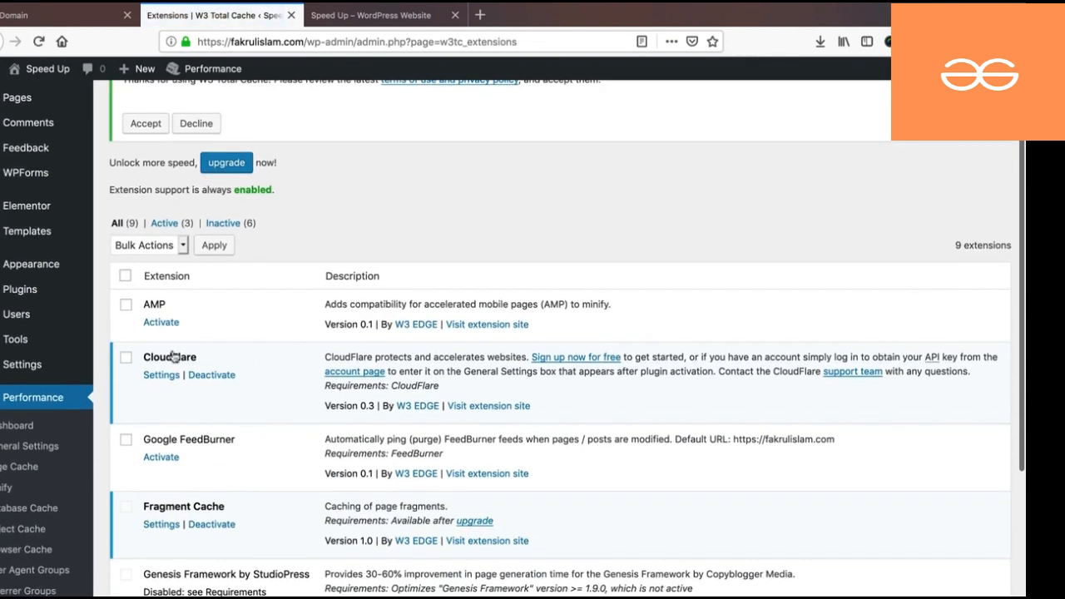
{"action": "left_click", "coordinate": [162, 375]}
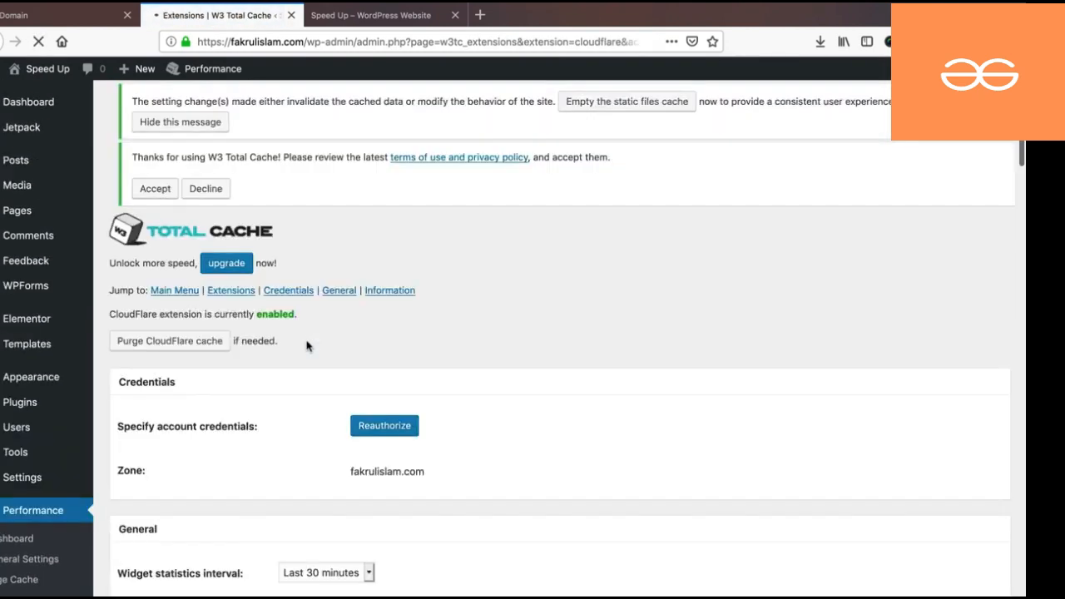
{"action": "scroll", "coordinate": [308, 349], "scroll_direction": "down", "scroll_amount": 5}
{"action": "scroll", "coordinate": [312, 365], "scroll_direction": "down", "scroll_amount": 20}
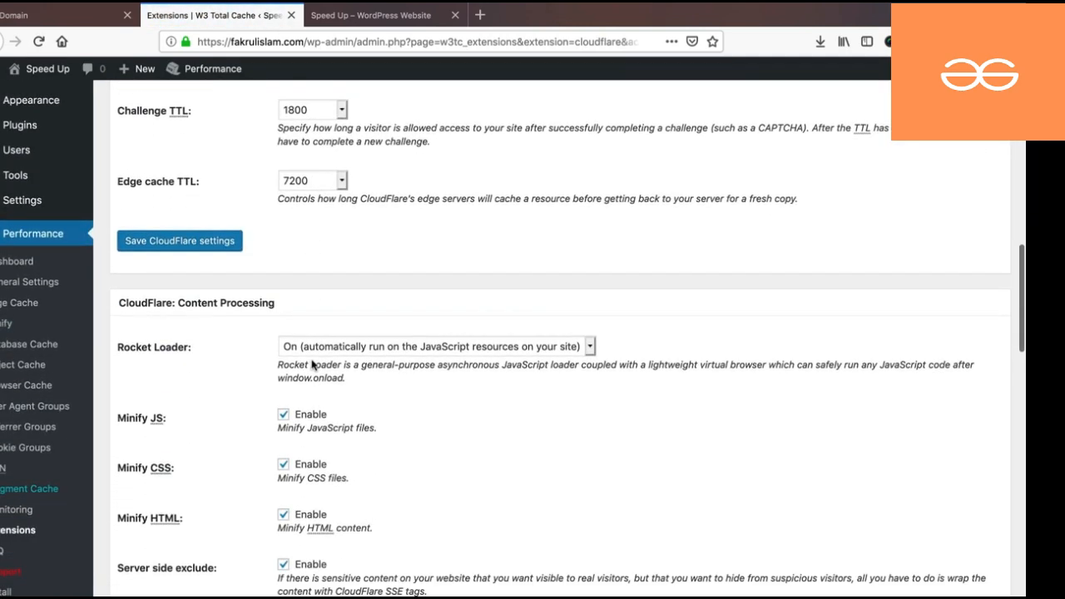
{"action": "scroll", "coordinate": [312, 364], "scroll_direction": "down", "scroll_amount": 1}
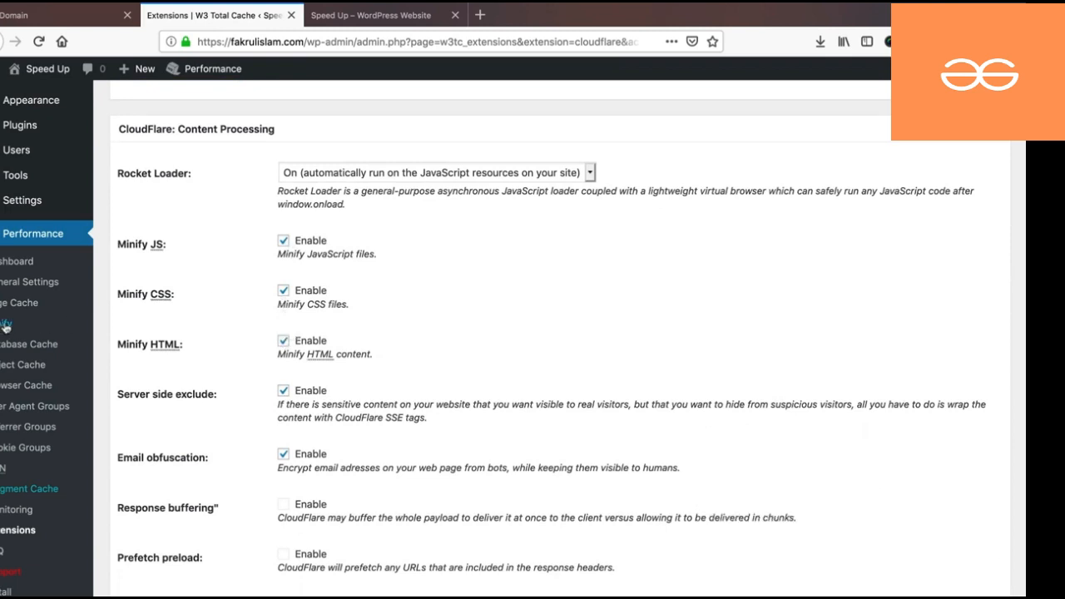
{"action": "left_click", "coordinate": [370, 17]}
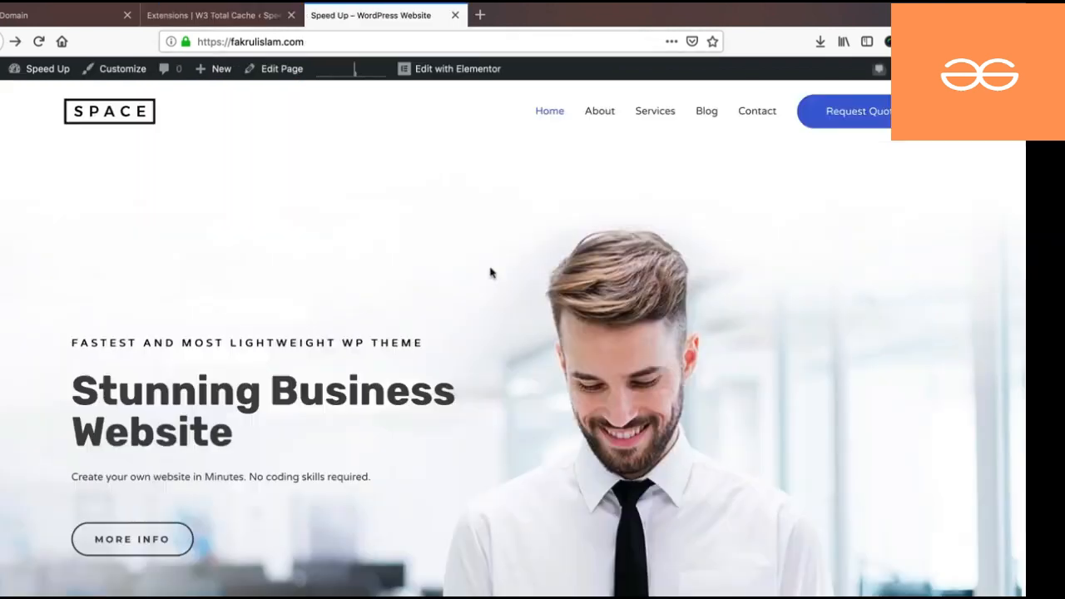
- View the fakrulislam.com homepage's HTML source, then close it and return to W3 Total Cache
{"action": "right_click", "coordinate": [396, 214]}
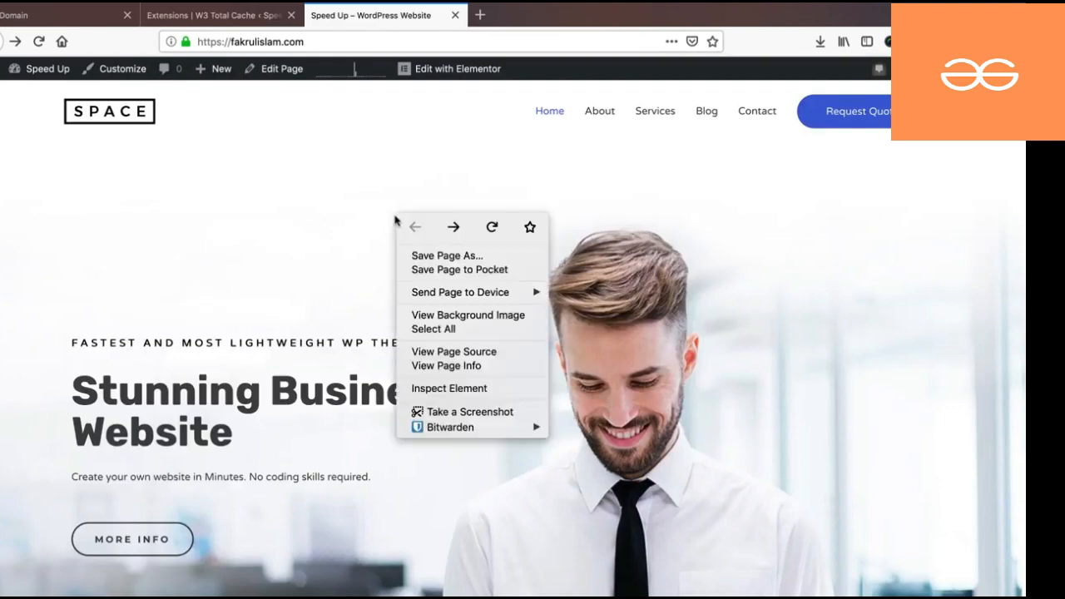
{"action": "left_click", "coordinate": [444, 352]}
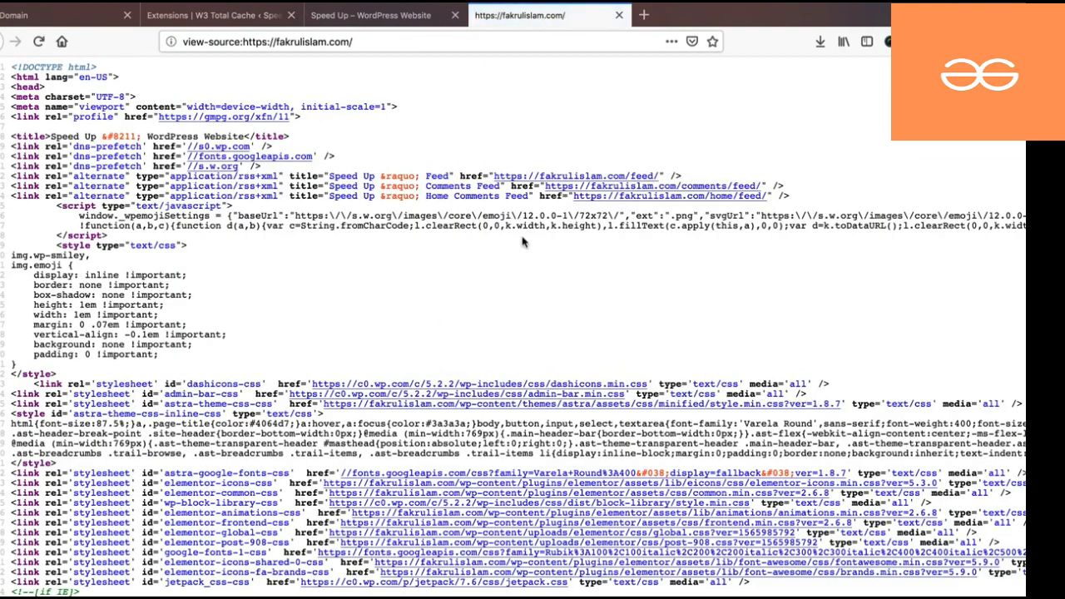
{"action": "scroll", "coordinate": [516, 237], "scroll_direction": "down", "scroll_amount": 5}
{"action": "scroll", "coordinate": [503, 259], "scroll_direction": "down", "scroll_amount": 2}
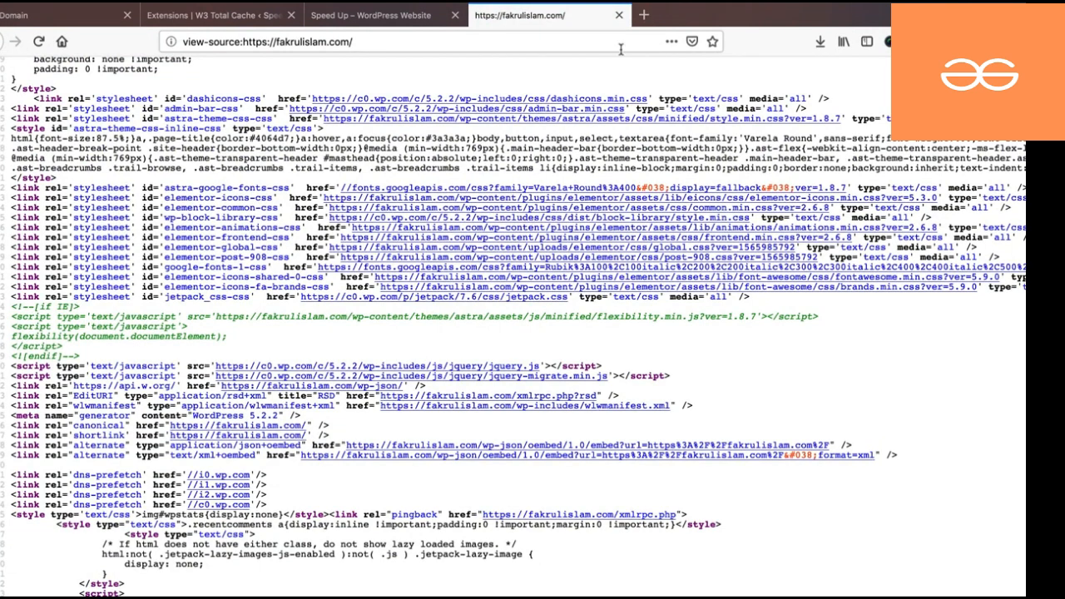
{"action": "left_click", "coordinate": [618, 15]}
{"action": "left_click", "coordinate": [218, 15]}
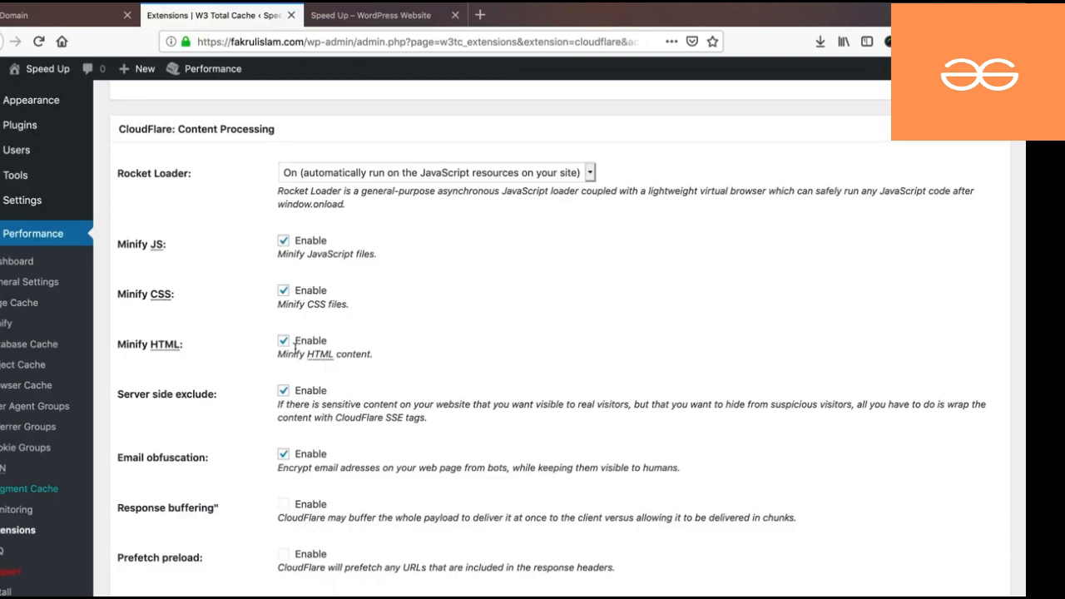
- Look over the enabled CloudFlare extension settings, then switch to the fakrulislam.com homepage tab
{"action": "scroll", "coordinate": [296, 349], "scroll_direction": "up", "scroll_amount": 15}
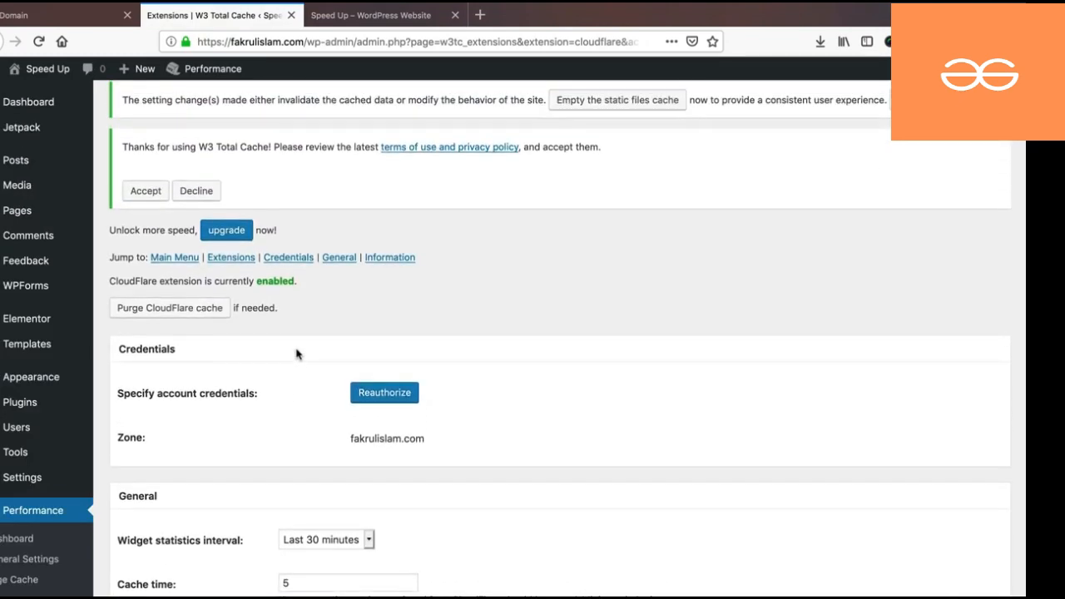
{"action": "scroll", "coordinate": [296, 353], "scroll_direction": "down", "scroll_amount": 5}
{"action": "scroll", "coordinate": [16, 462], "scroll_direction": "down", "scroll_amount": 1}
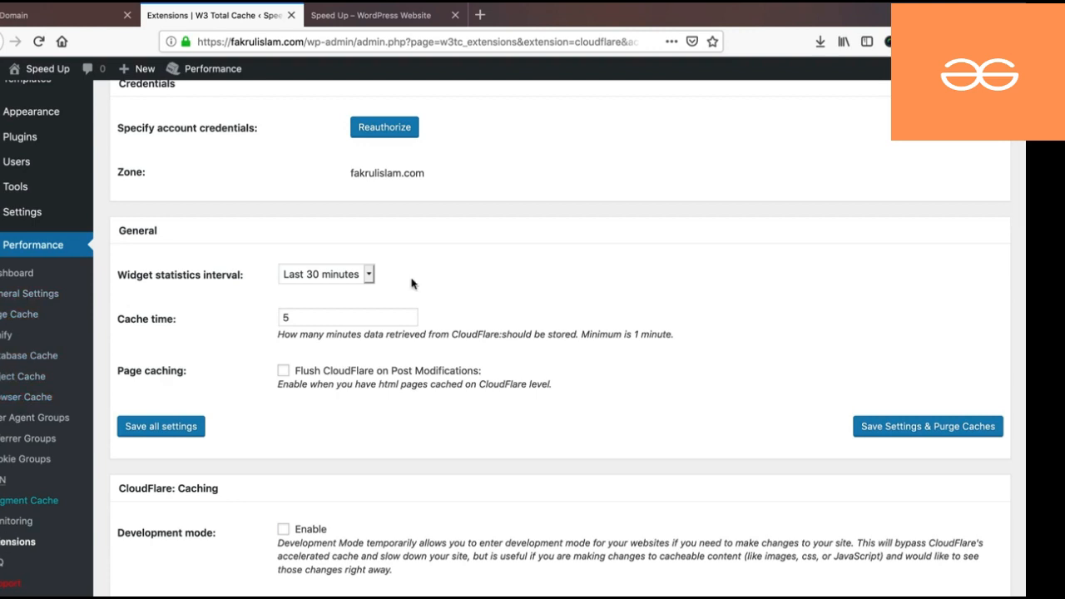
{"action": "scroll", "coordinate": [459, 331], "scroll_direction": "up", "scroll_amount": 4}
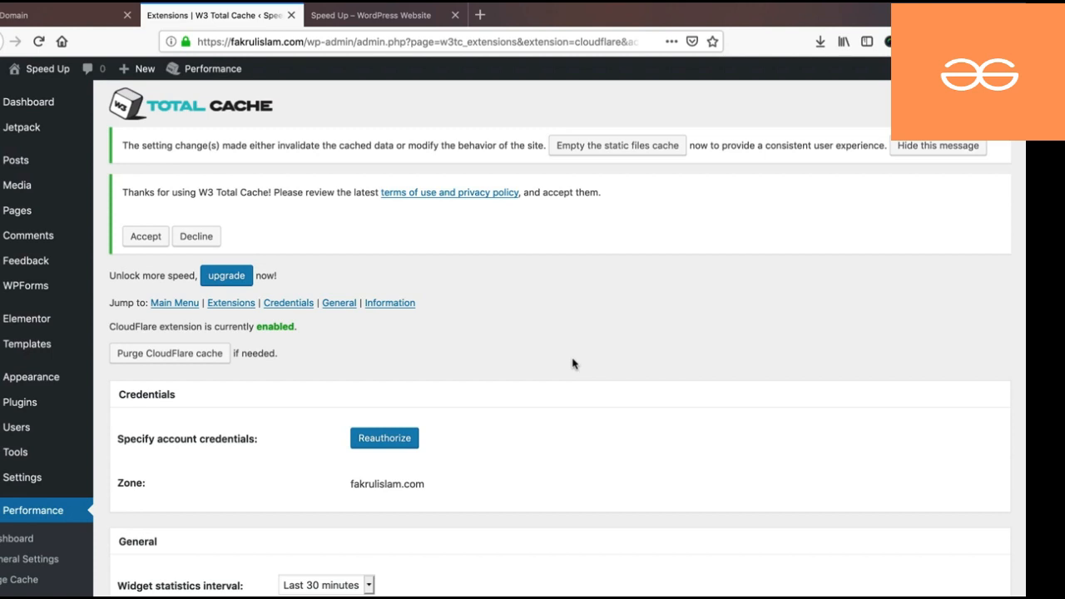
{"action": "left_click", "coordinate": [433, 16]}
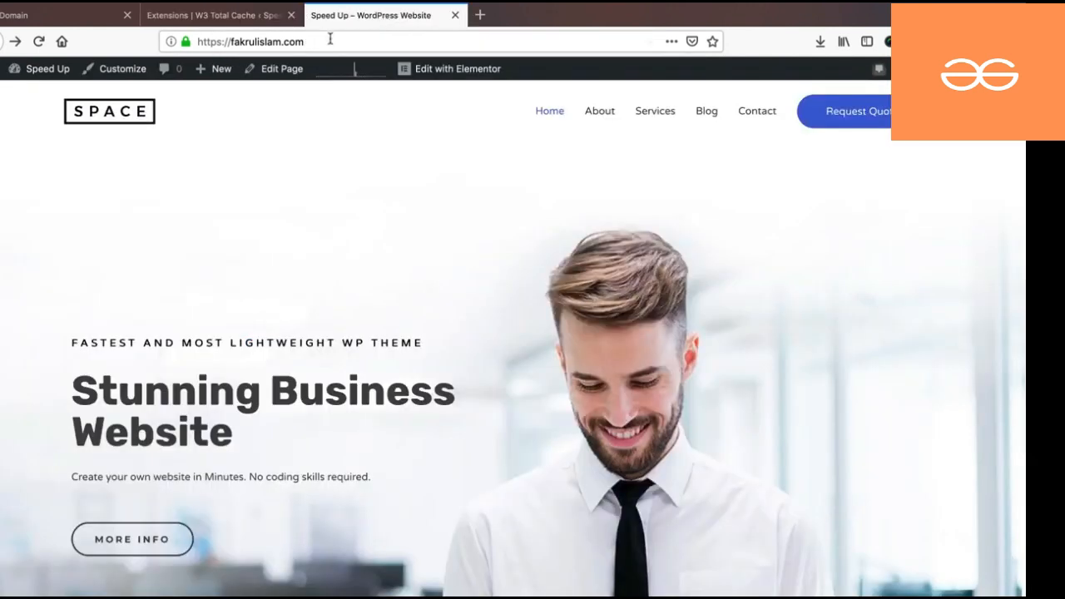
- Open new tabs searching for gtmetrix and loading Pingdom Tools
{"action": "left_click", "coordinate": [479, 15]}
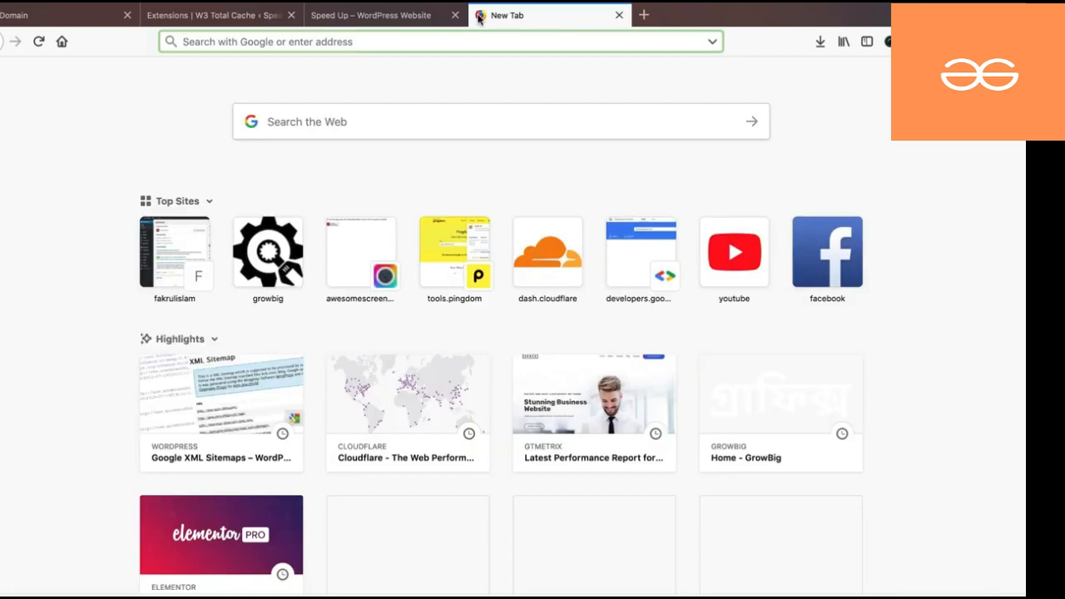
{"action": "type", "text": "gtmet"}
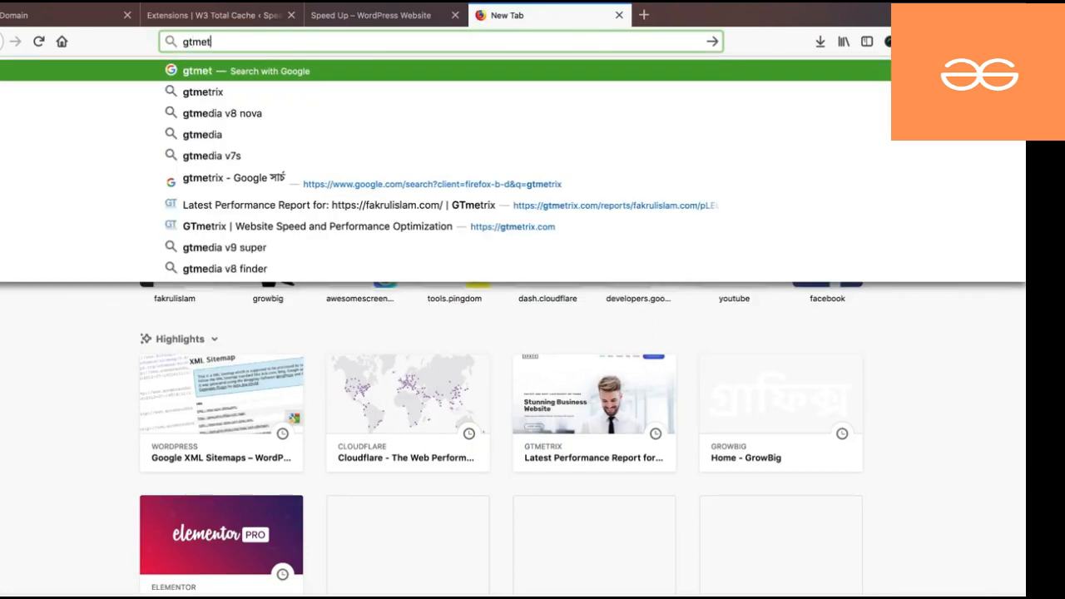
{"action": "type", "text": "rix"}
{"action": "key", "text": "Return"}
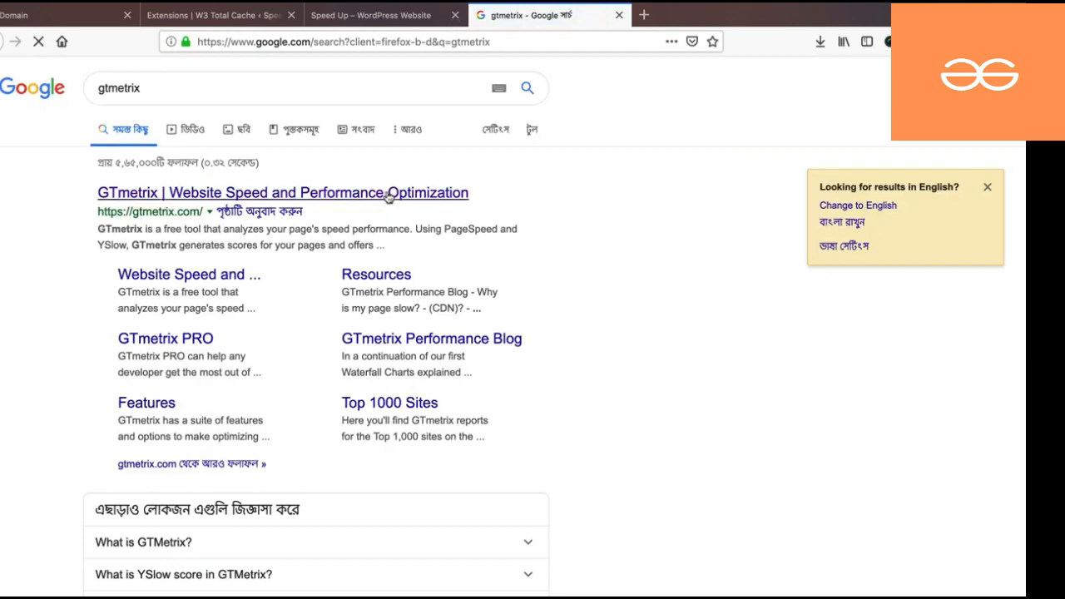
{"action": "key", "text": "super+t"}
{"action": "type", "text": "pingdom"}
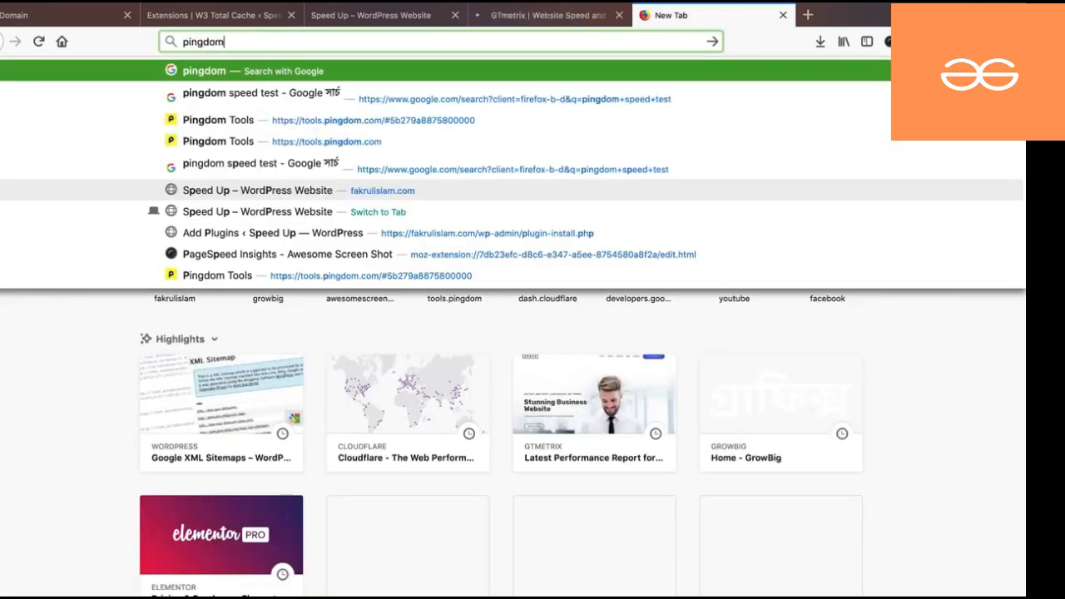
{"action": "key", "text": "Down"}
{"action": "key", "text": "Down"}
{"action": "key", "text": "Down"}
{"action": "key", "text": "Return"}
- Open PageSpeed Insights in a third tab from the 'google speed test insi' suggestion
{"action": "key", "text": "super+t"}
{"action": "type", "text": "google spee"}
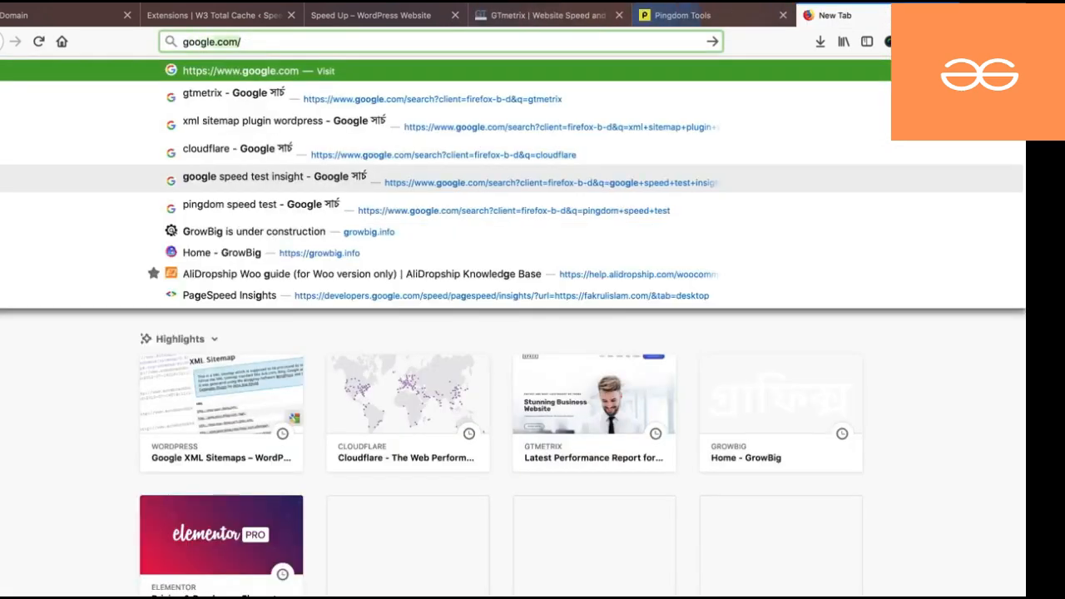
{"action": "type", "text": "d "}
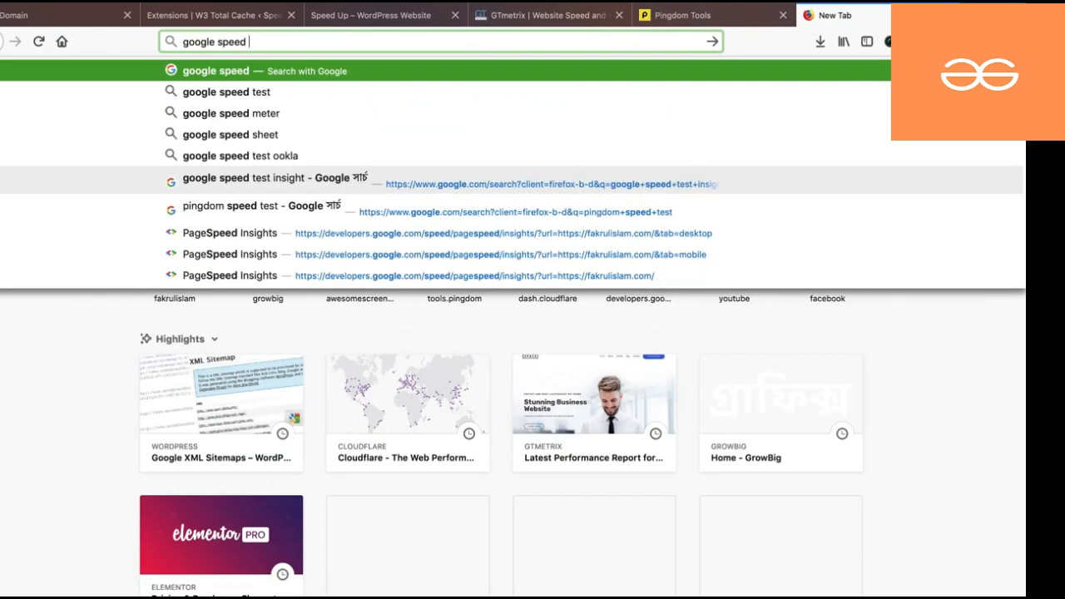
{"action": "type", "text": "test insi"}
{"action": "key", "text": "Down"}
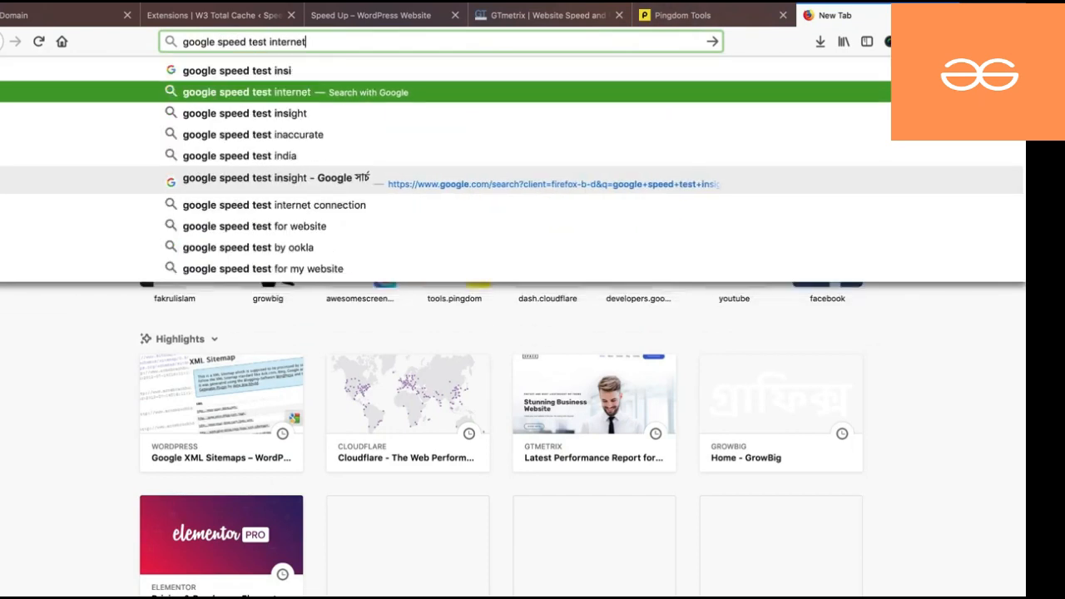
{"action": "key", "text": "Down"}
{"action": "key", "text": "Return"}
{"action": "left_click", "coordinate": [381, 15]}
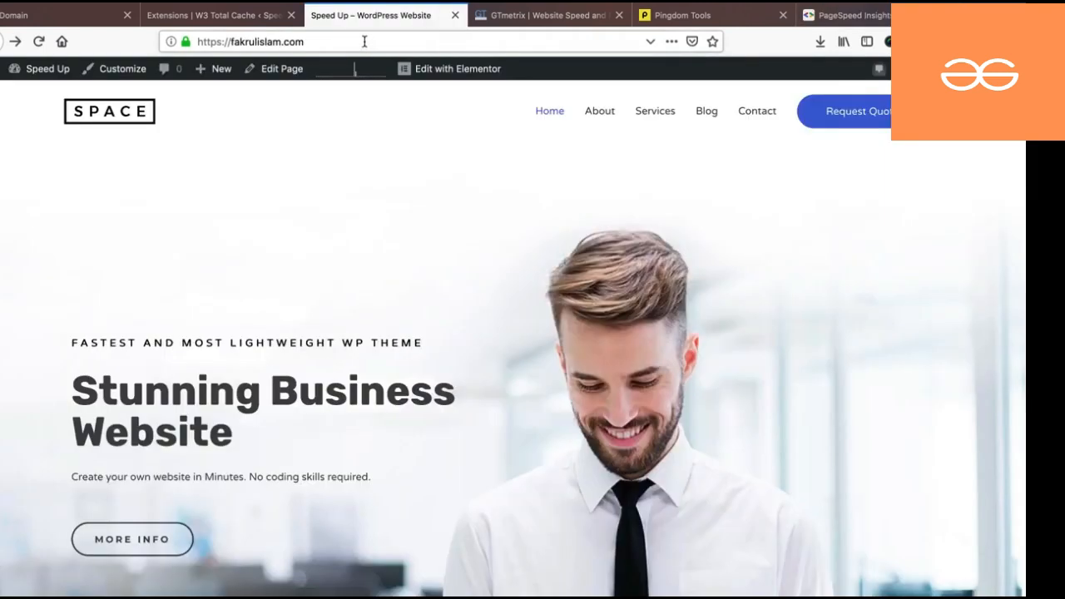
{"action": "left_click", "coordinate": [495, 17]}
{"action": "left_click", "coordinate": [280, 366]}
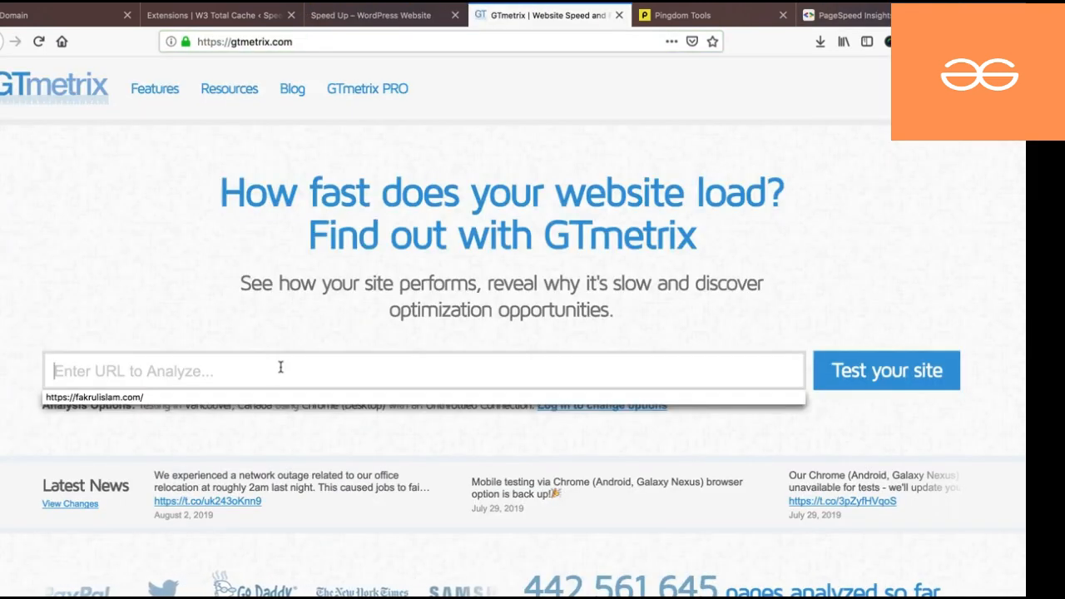
{"action": "key", "text": "Down"}
{"action": "key", "text": "Return"}
{"action": "left_click", "coordinate": [877, 381]}
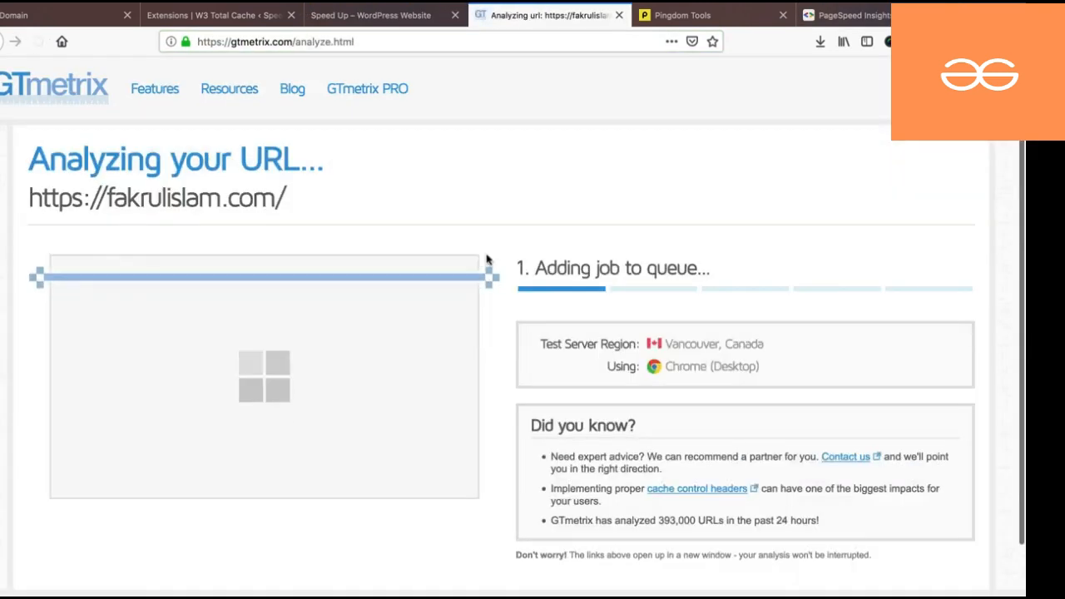
{"action": "left_click", "coordinate": [683, 15]}
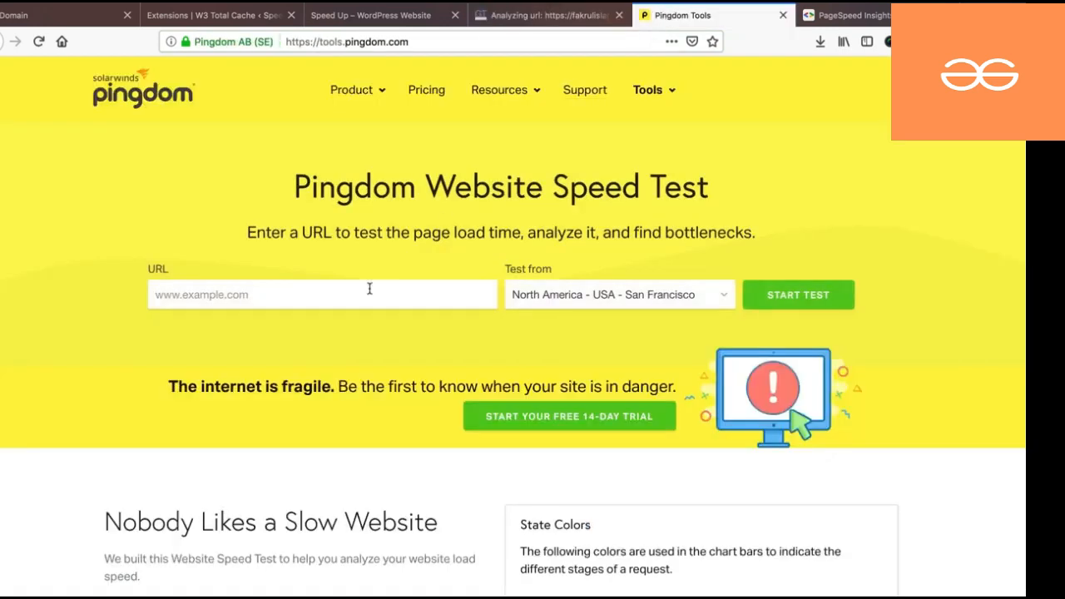
{"action": "type", "text": "https://fakrulislam.com/"}
{"action": "left_click", "coordinate": [537, 294]}
{"action": "left_click", "coordinate": [542, 325]}
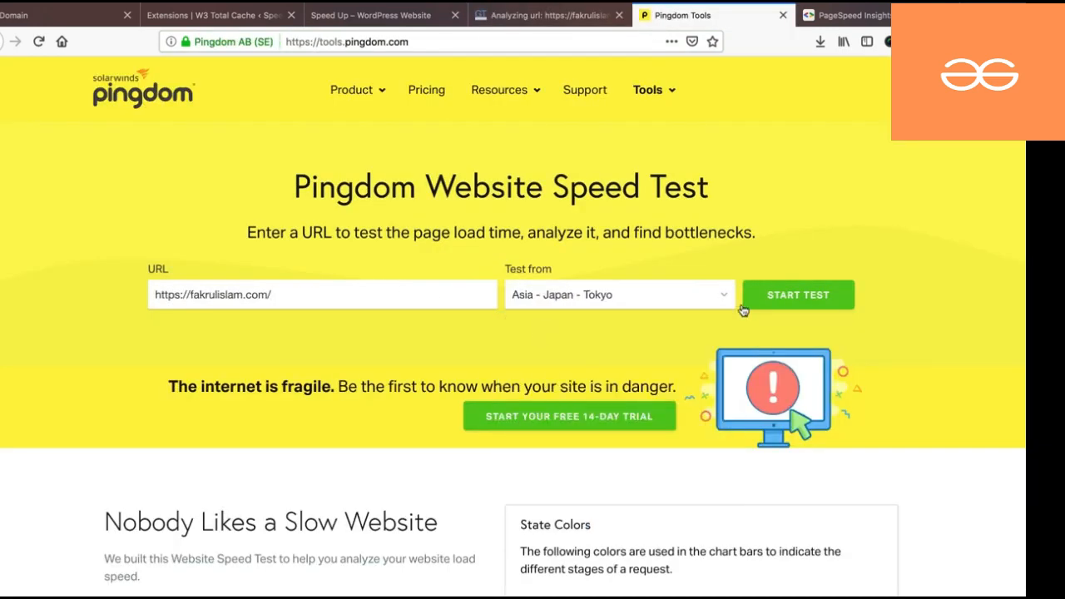
{"action": "left_click", "coordinate": [782, 298]}
{"action": "left_click", "coordinate": [832, 16]}
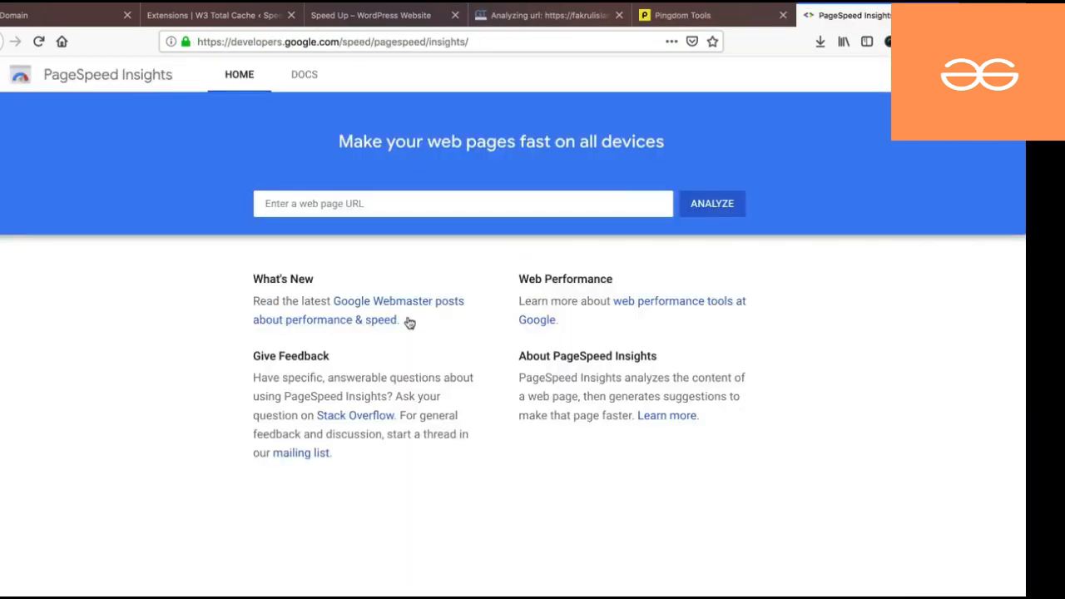
{"action": "type", "text": "https://fakrulislam.com/"}
{"action": "key", "text": "Return"}
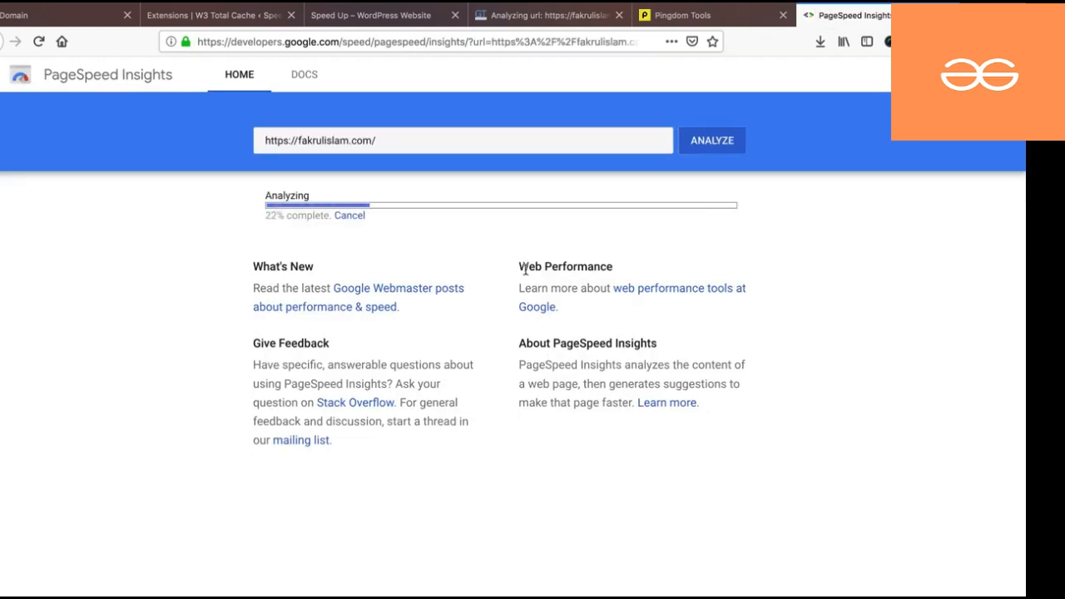
{"action": "left_click", "coordinate": [517, 16]}
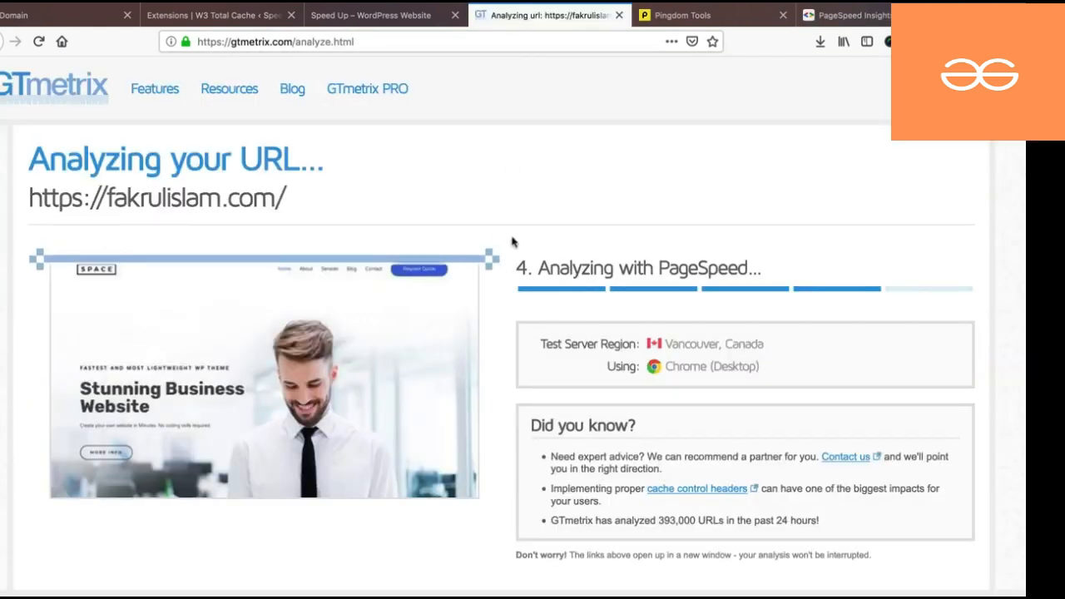
{"action": "left_click", "coordinate": [659, 19]}
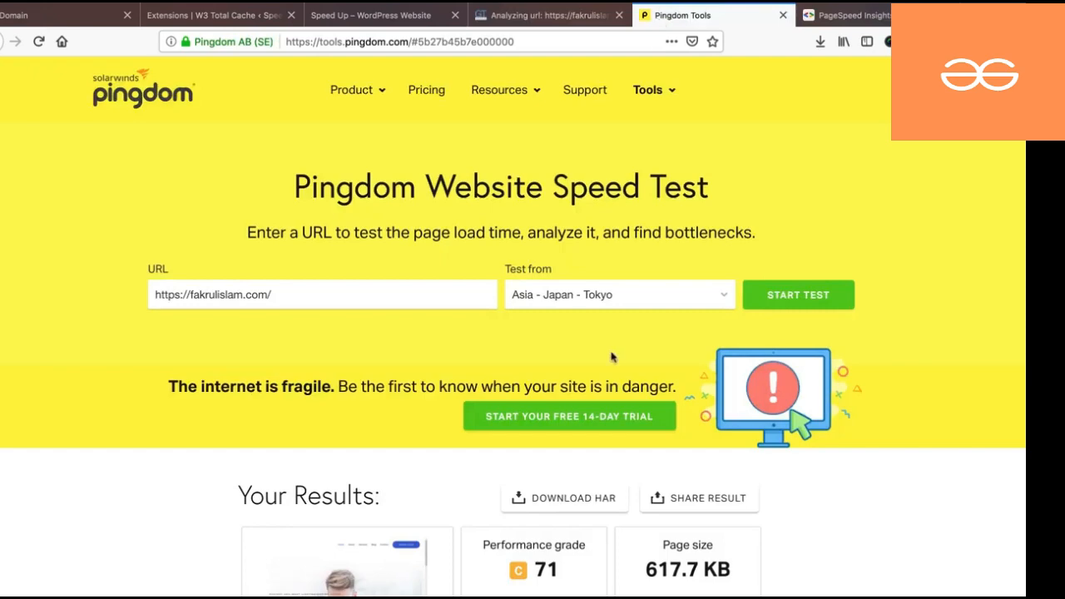
{"action": "scroll", "coordinate": [612, 358], "scroll_direction": "down", "scroll_amount": 3}
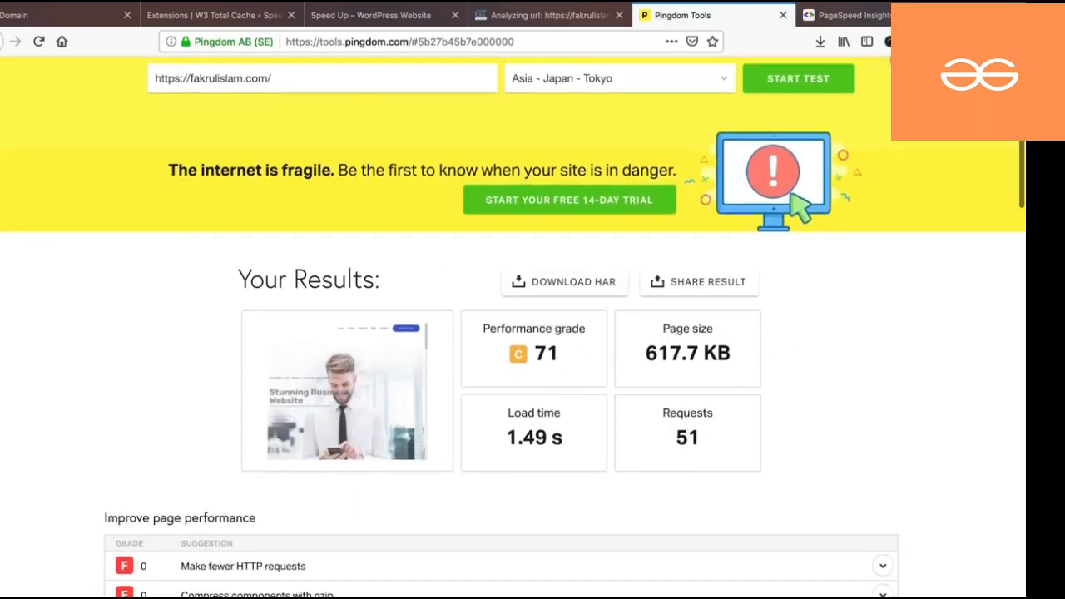
{"action": "left_click", "coordinate": [886, 42]}
- Save a screenshot of the visible Pingdom results as Pingdom Tools.png
{"action": "left_click", "coordinate": [763, 67]}
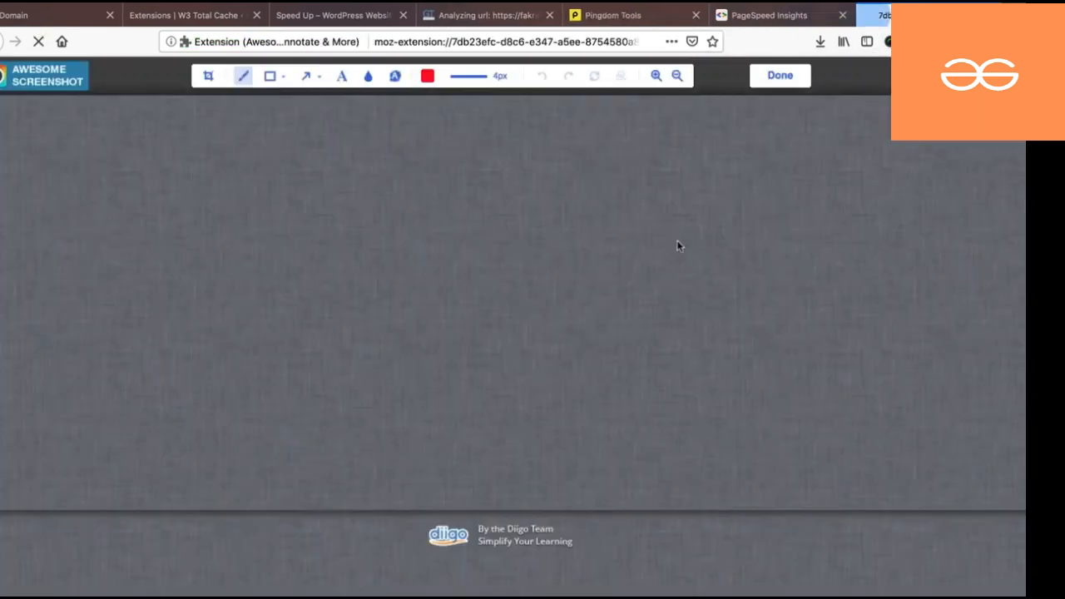
{"action": "left_click", "coordinate": [782, 76]}
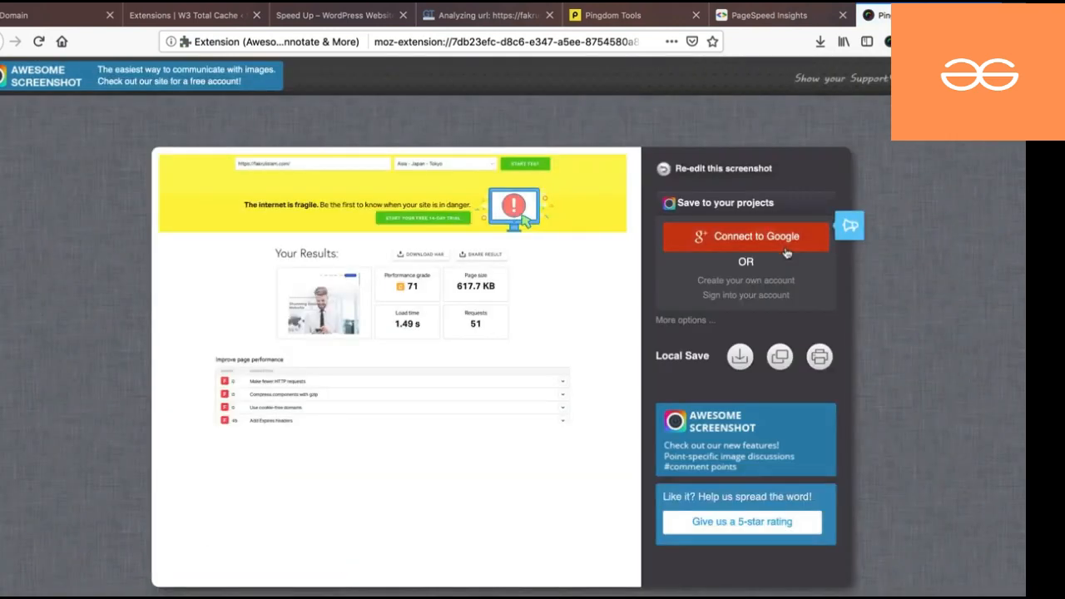
{"action": "left_click", "coordinate": [741, 356]}
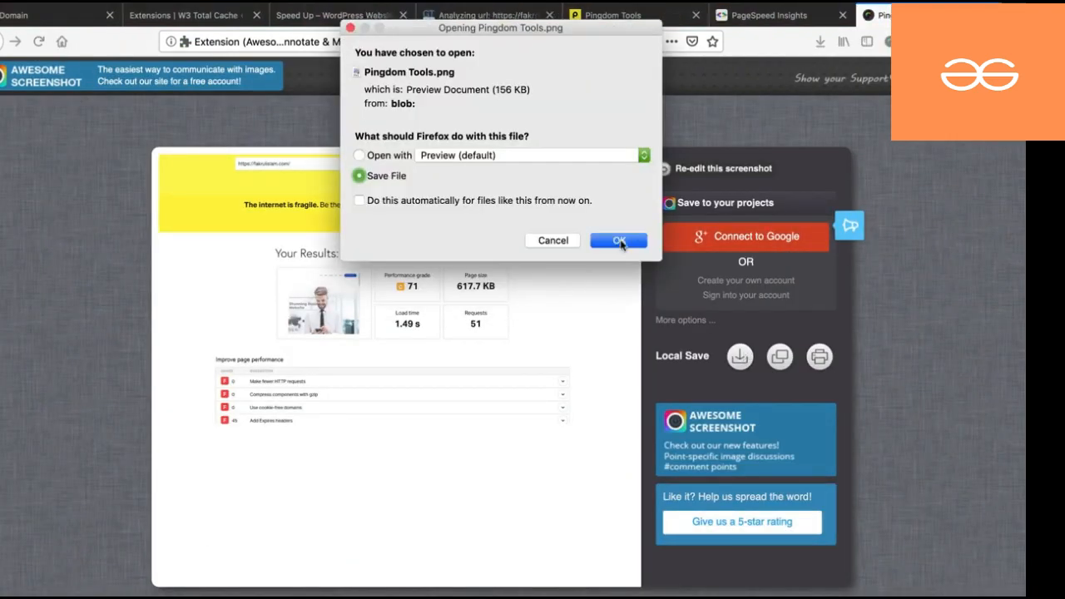
{"action": "left_click", "coordinate": [619, 240]}
{"action": "left_click", "coordinate": [989, 15]}
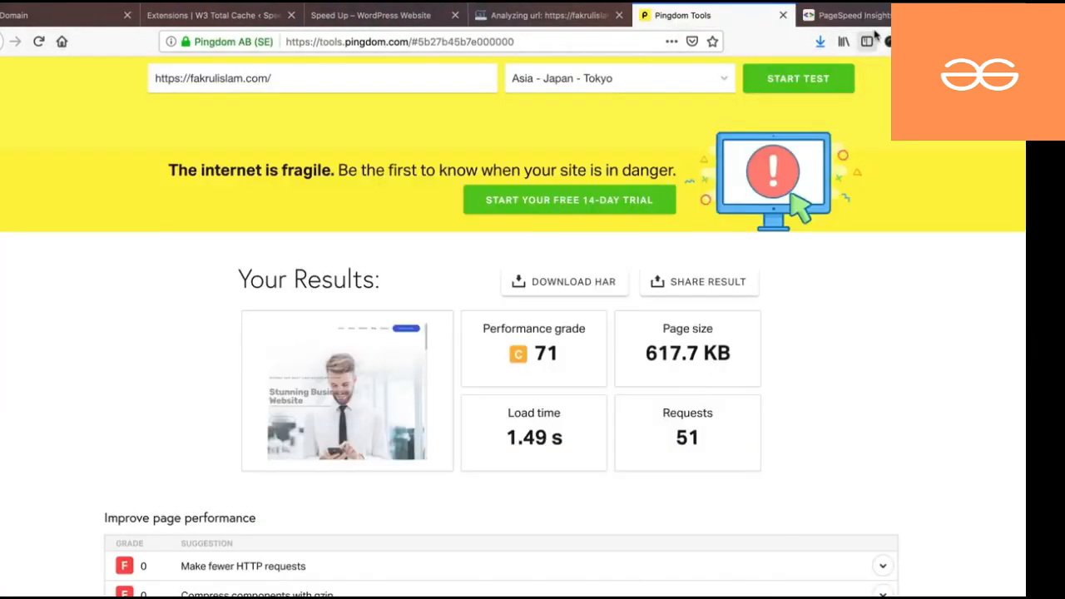
- Save the PageSpeed Insights mobile score (58) screenshot as PageSpeed Insights.png
{"action": "left_click", "coordinate": [847, 16]}
{"action": "scroll", "coordinate": [630, 278], "scroll_direction": "down", "scroll_amount": 2}
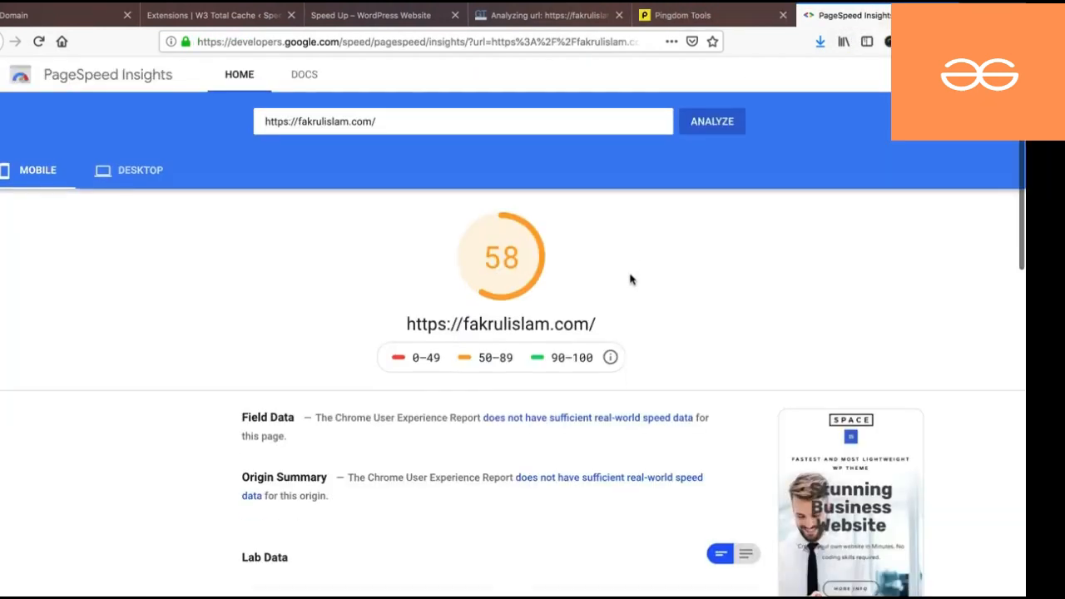
{"action": "scroll", "coordinate": [200, 226], "scroll_direction": "up", "scroll_amount": 1}
{"action": "scroll", "coordinate": [465, 286], "scroll_direction": "up", "scroll_amount": 1}
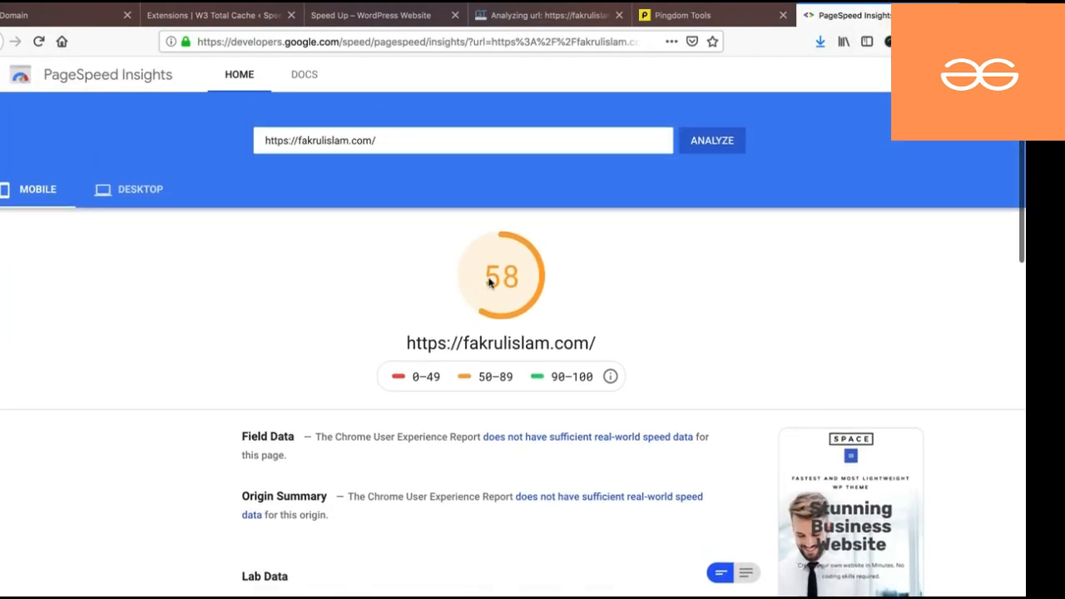
{"action": "left_click", "coordinate": [888, 42]}
{"action": "left_click", "coordinate": [831, 69]}
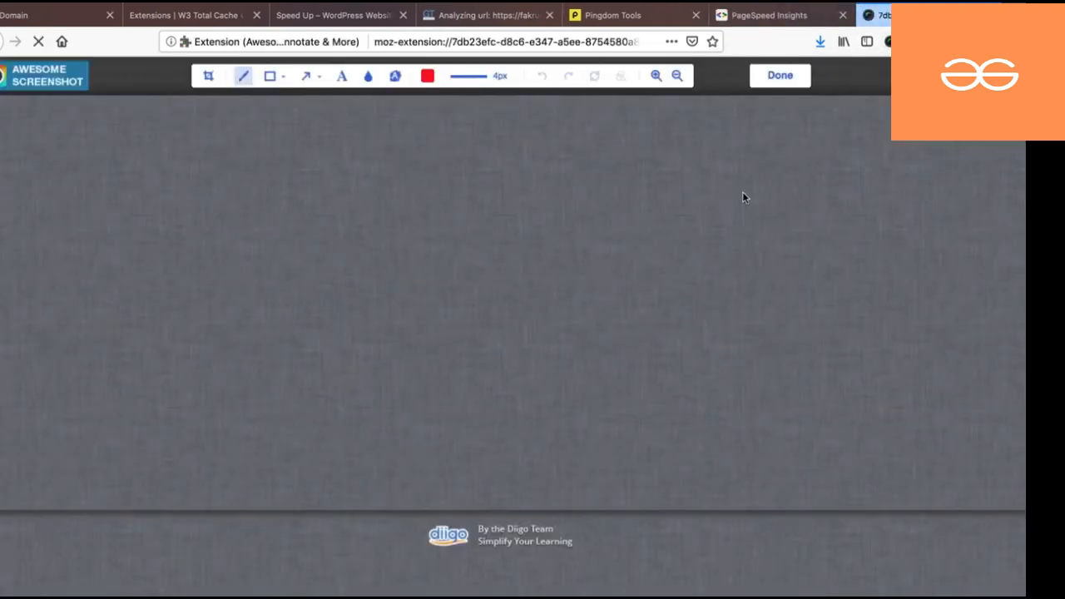
{"action": "left_click", "coordinate": [779, 77]}
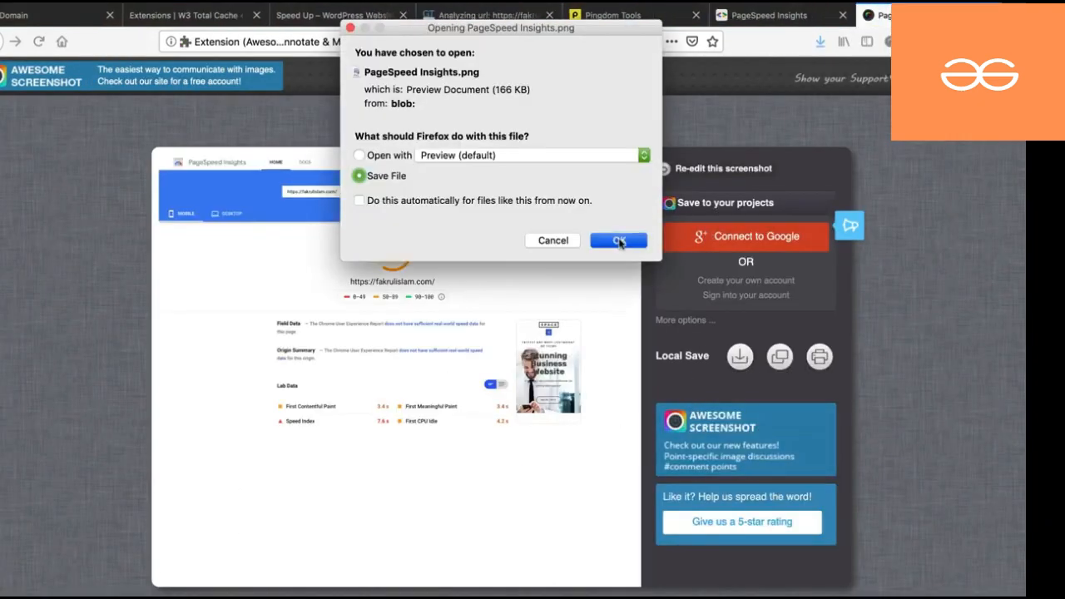
{"action": "left_click", "coordinate": [619, 239]}
{"action": "key", "text": "ctrl+w"}
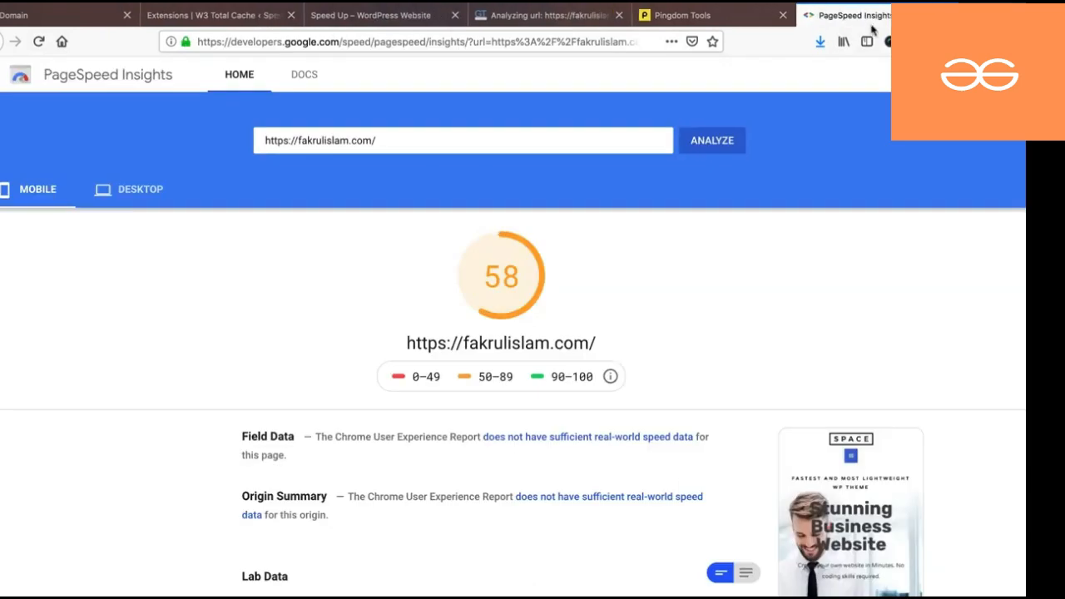
- Switch to the desktop score (87) and save its screenshot as PageSpeed Insights.png
{"action": "left_click", "coordinate": [140, 190]}
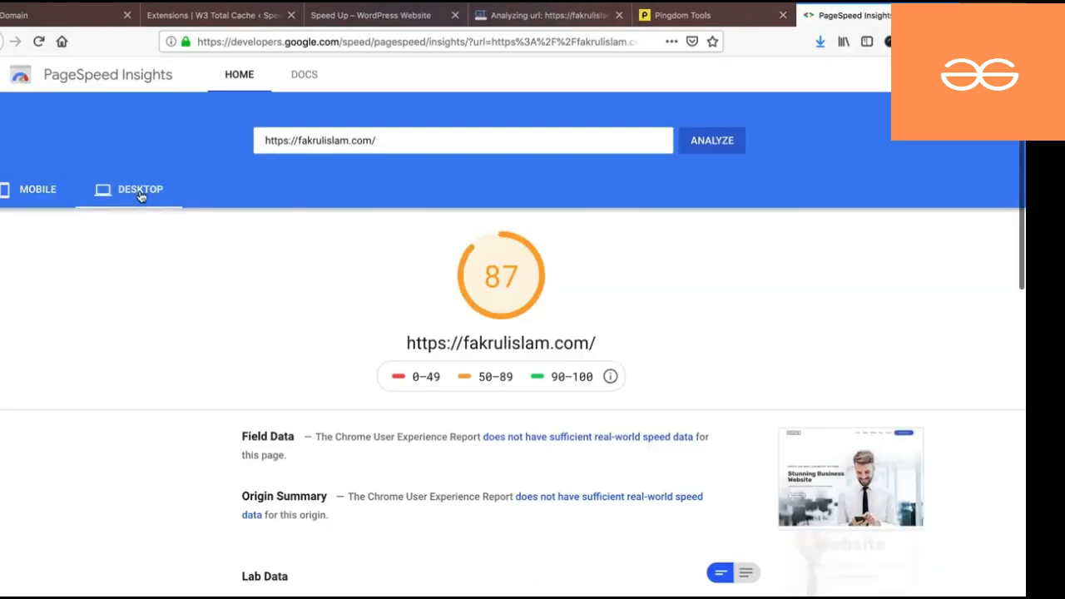
{"action": "left_click", "coordinate": [889, 41]}
{"action": "left_click", "coordinate": [782, 65]}
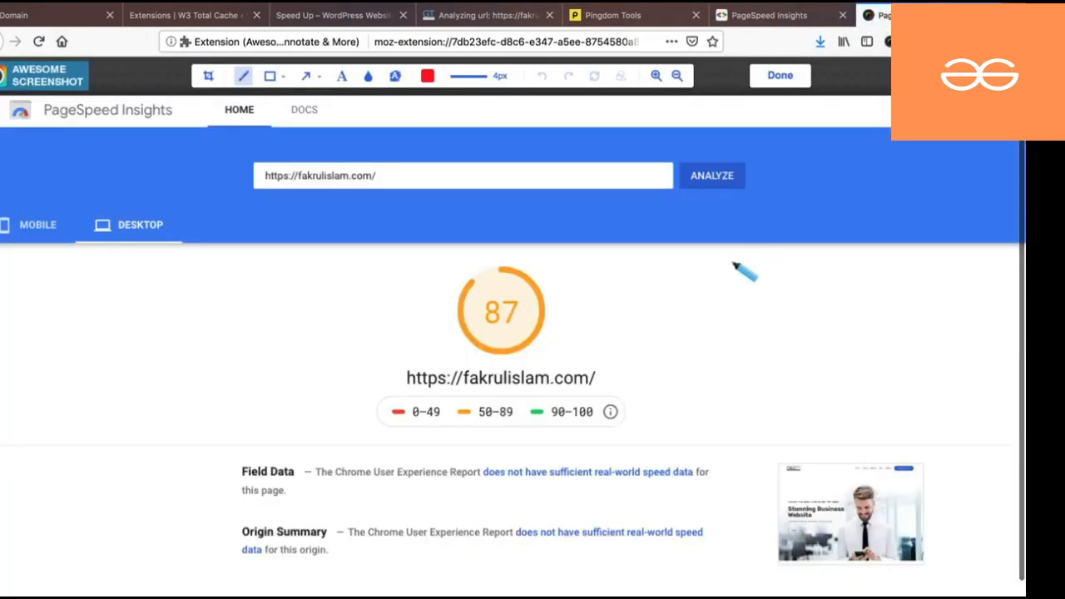
{"action": "left_click", "coordinate": [770, 79]}
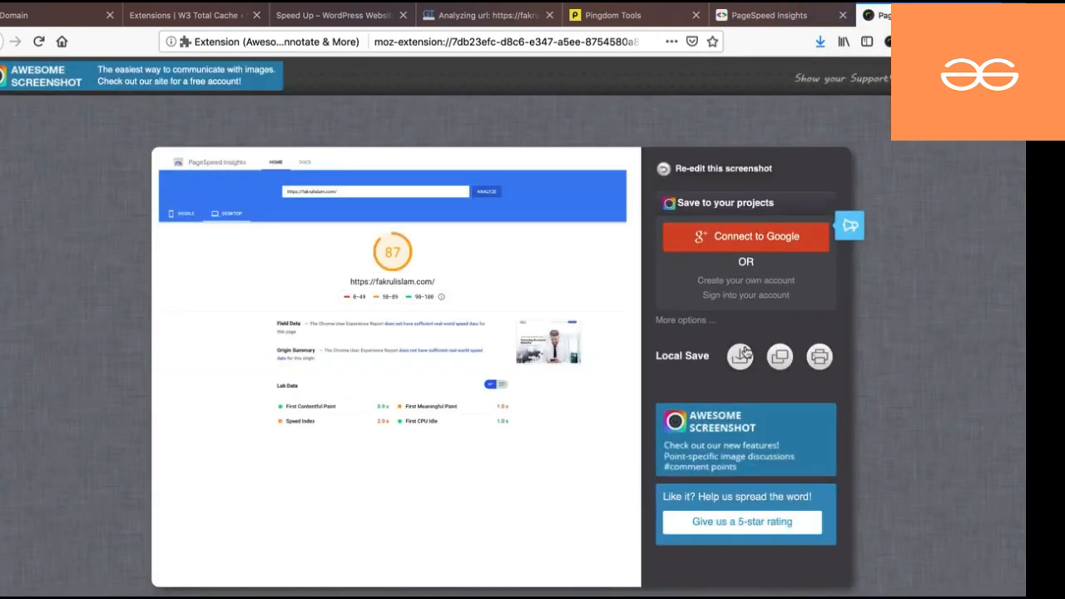
{"action": "left_click", "coordinate": [738, 356]}
{"action": "left_click", "coordinate": [623, 243]}
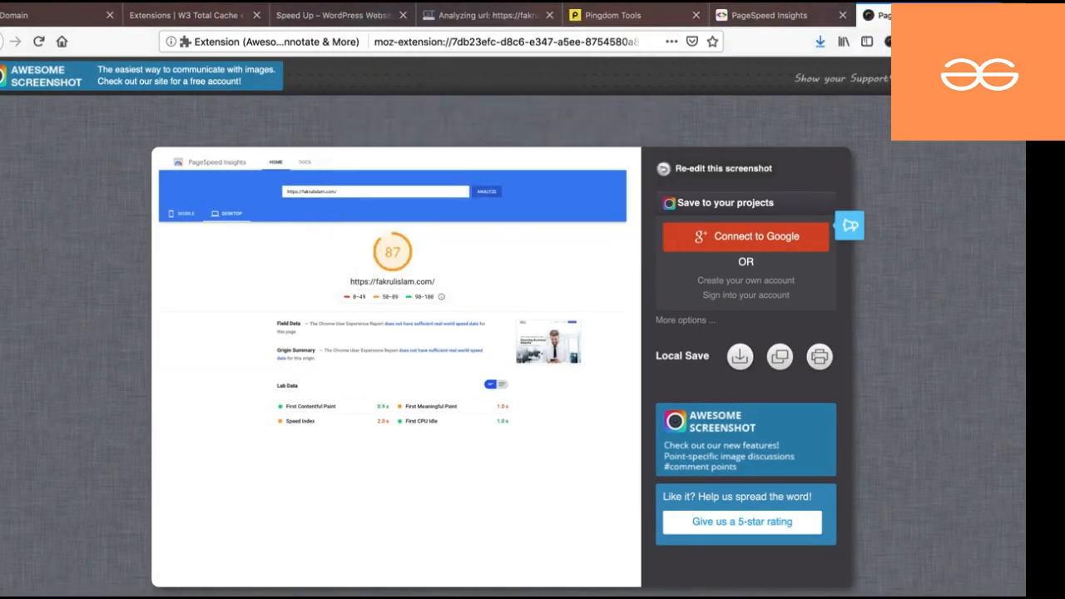